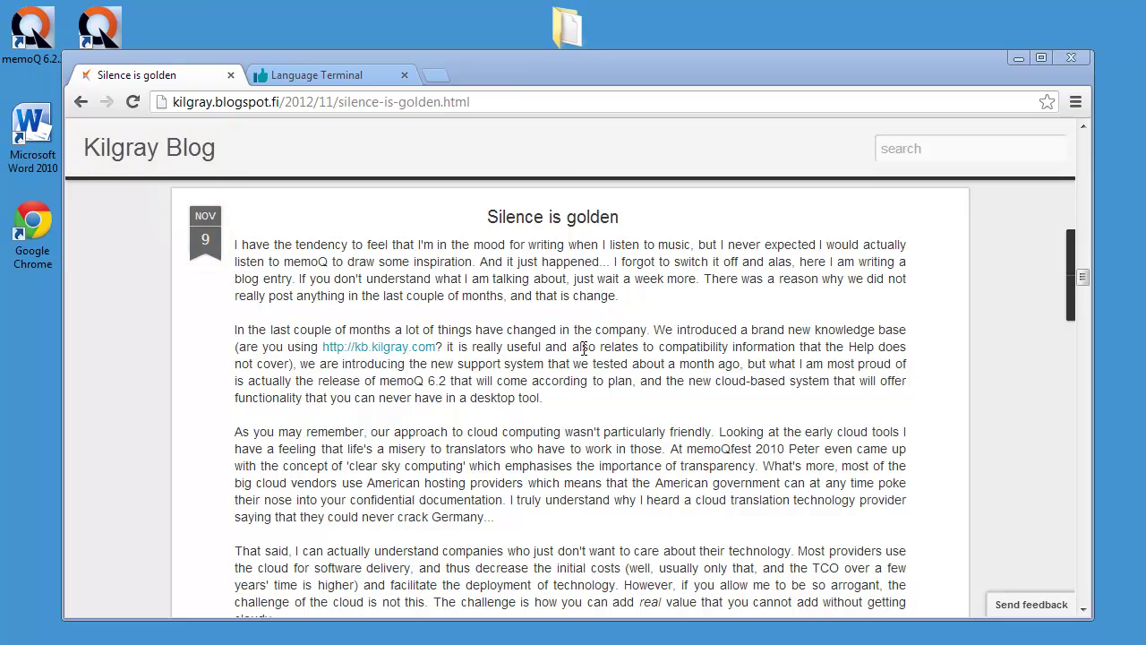
Read to the end of the 'Silence is golden' Kilgray blog post and minimize Chrome
{"action": "scroll", "coordinate": [584, 348], "scroll_direction": "down", "scroll_amount": 3}
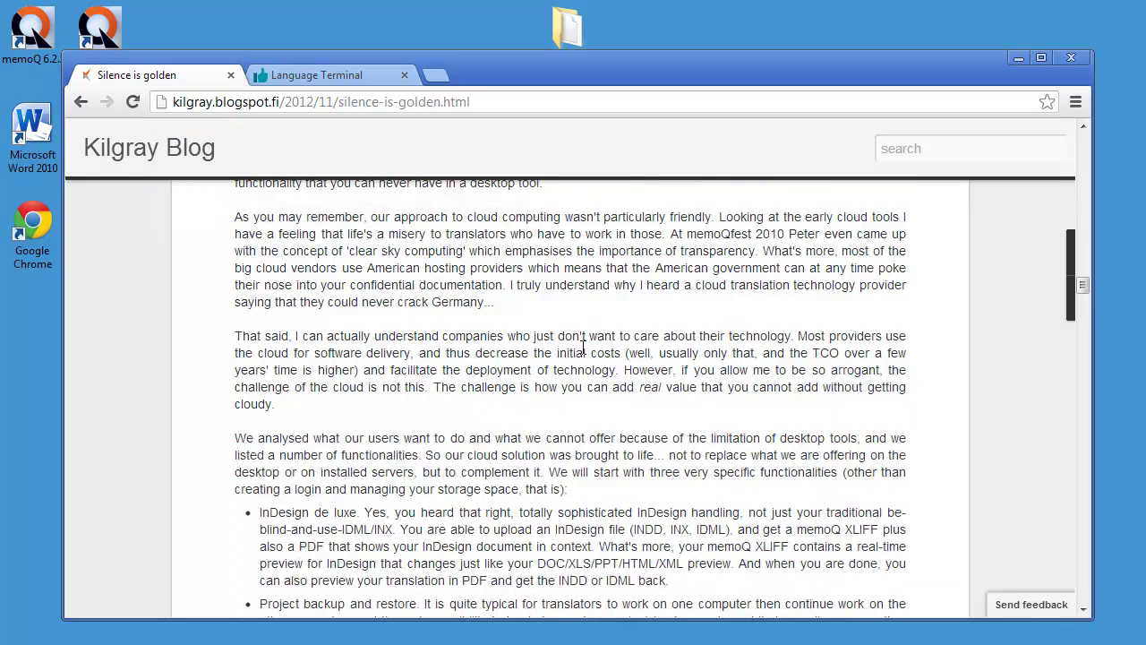
{"action": "scroll", "coordinate": [584, 348], "scroll_direction": "down", "scroll_amount": 1}
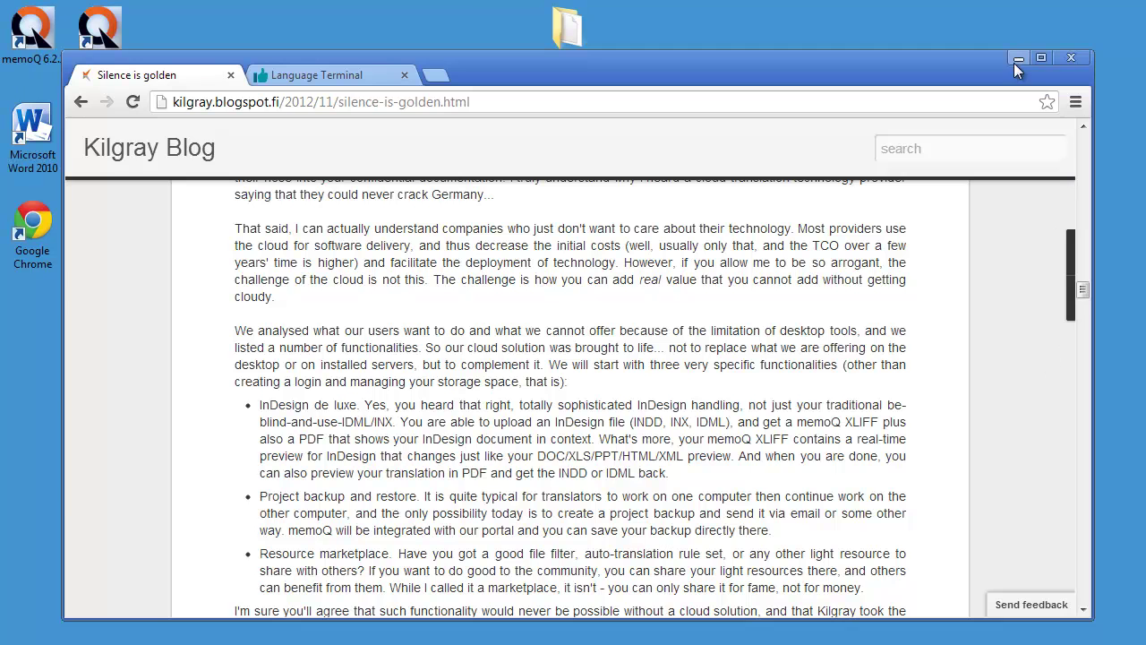
{"action": "left_click", "coordinate": [1071, 57]}
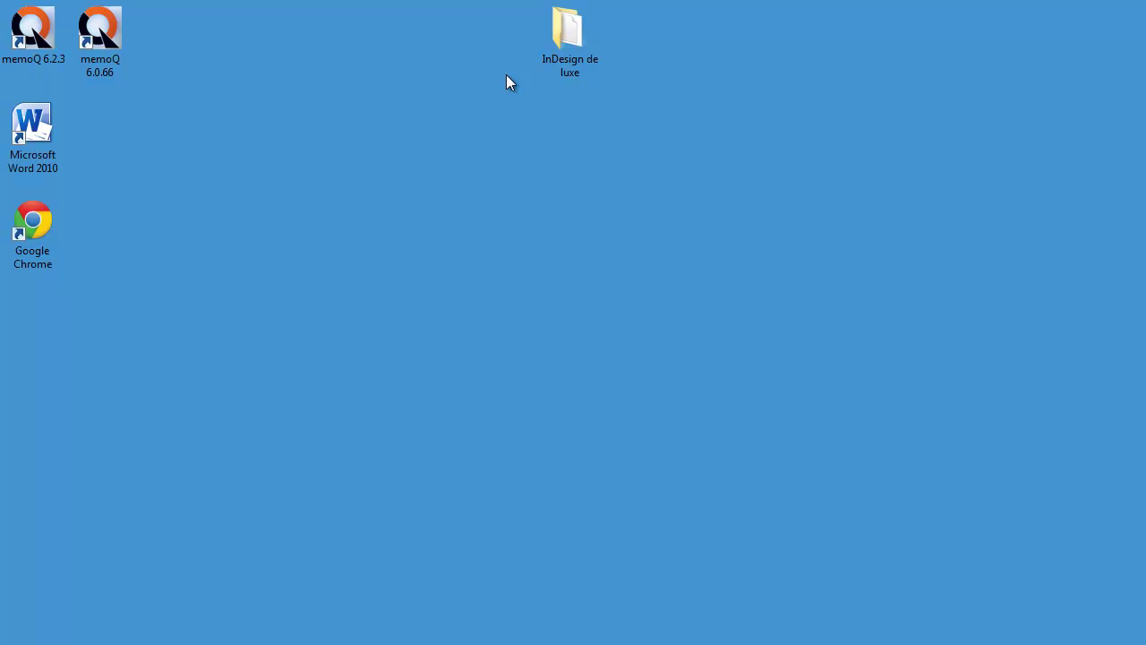
Browse to C:\Users\Public\Public Documents\SDL Trados\Samples\Story Collector for InDesign
{"action": "key", "text": "super+e"}
{"action": "double_click", "coordinate": [274, 188]}
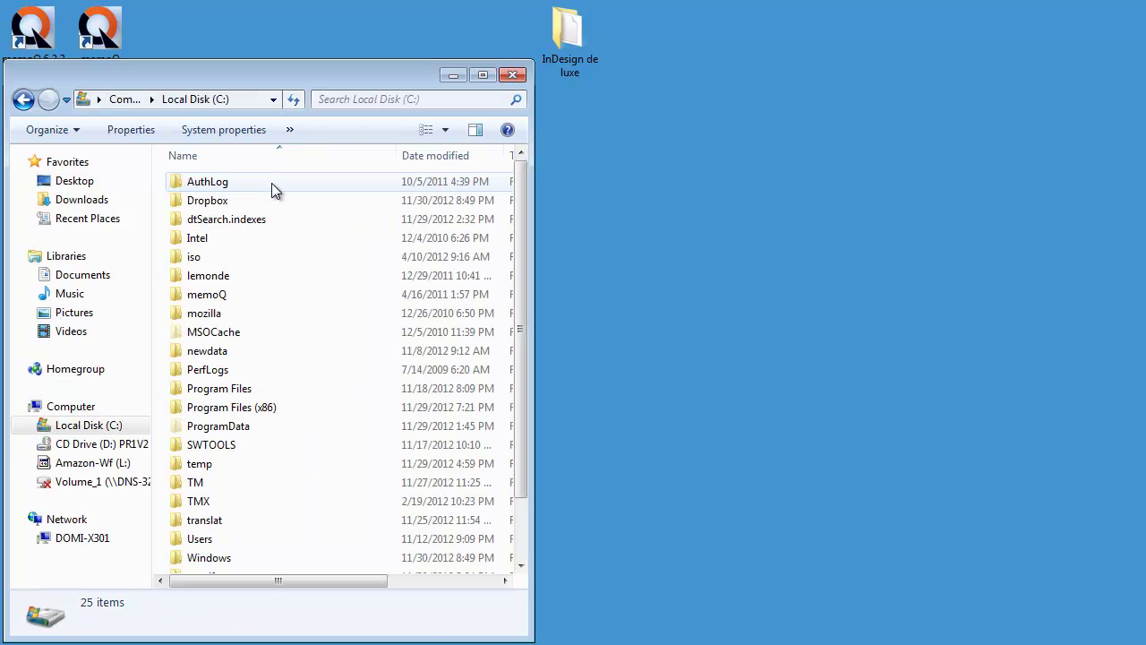
{"action": "double_click", "coordinate": [195, 538]}
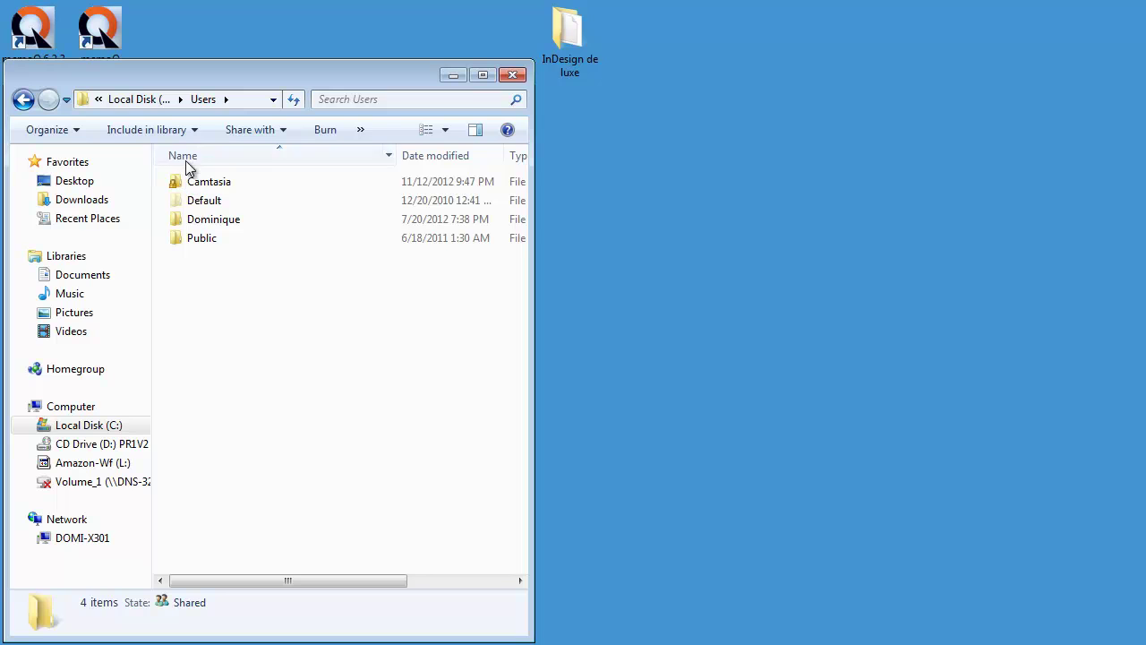
{"action": "double_click", "coordinate": [201, 237]}
{"action": "double_click", "coordinate": [232, 260]}
{"action": "double_click", "coordinate": [202, 208]}
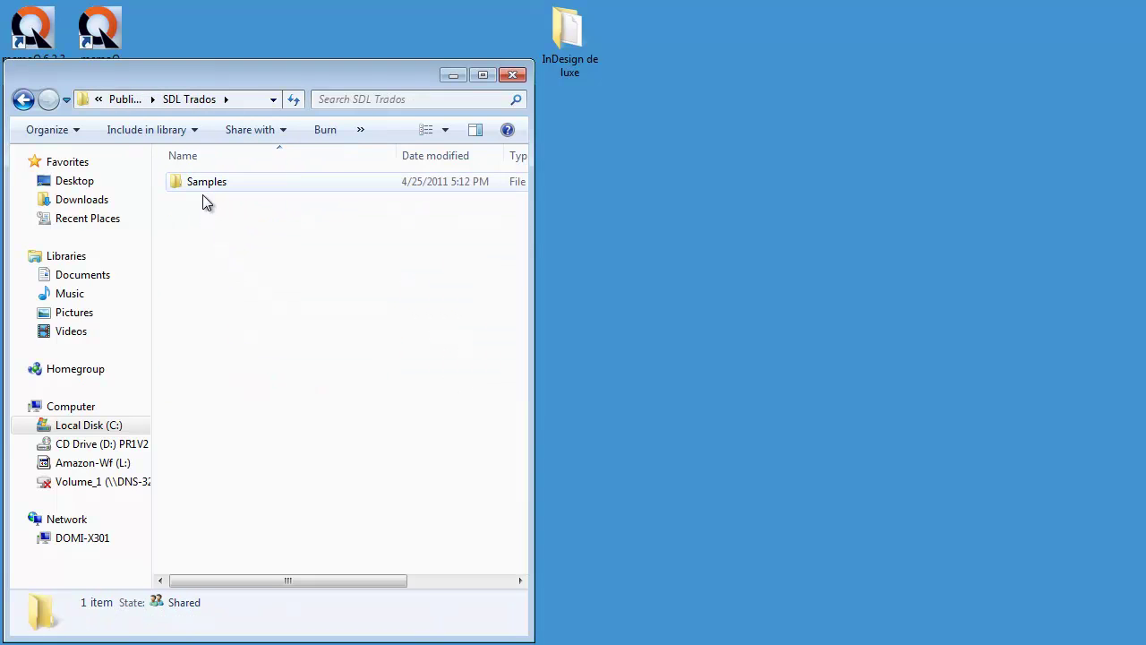
{"action": "double_click", "coordinate": [200, 186]}
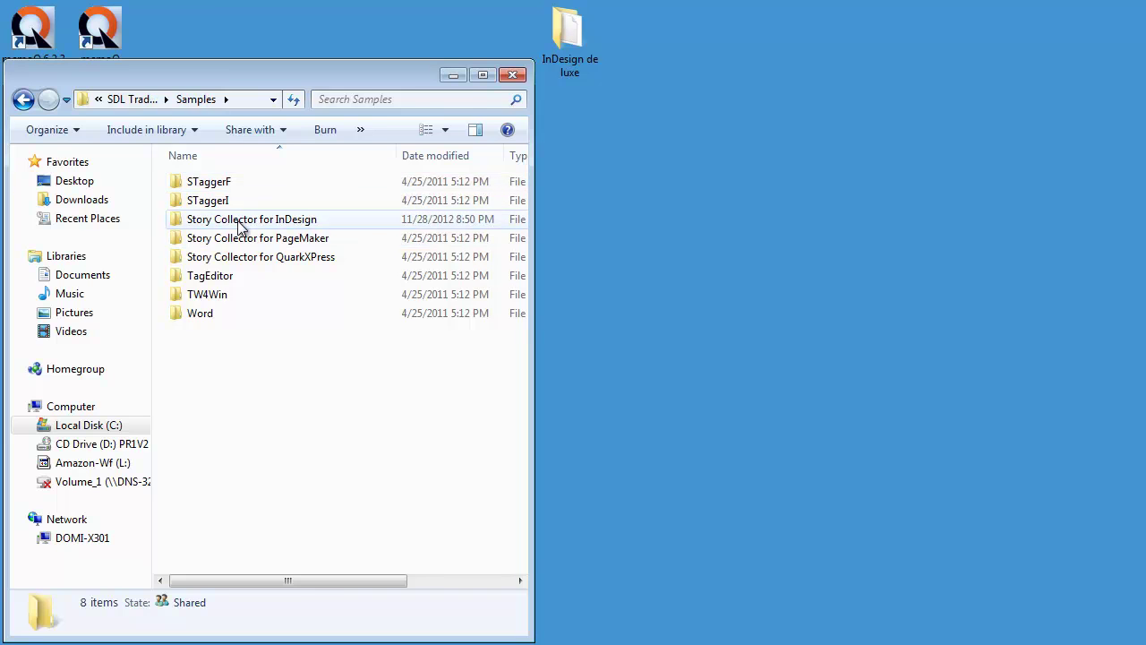
{"action": "double_click", "coordinate": [238, 220]}
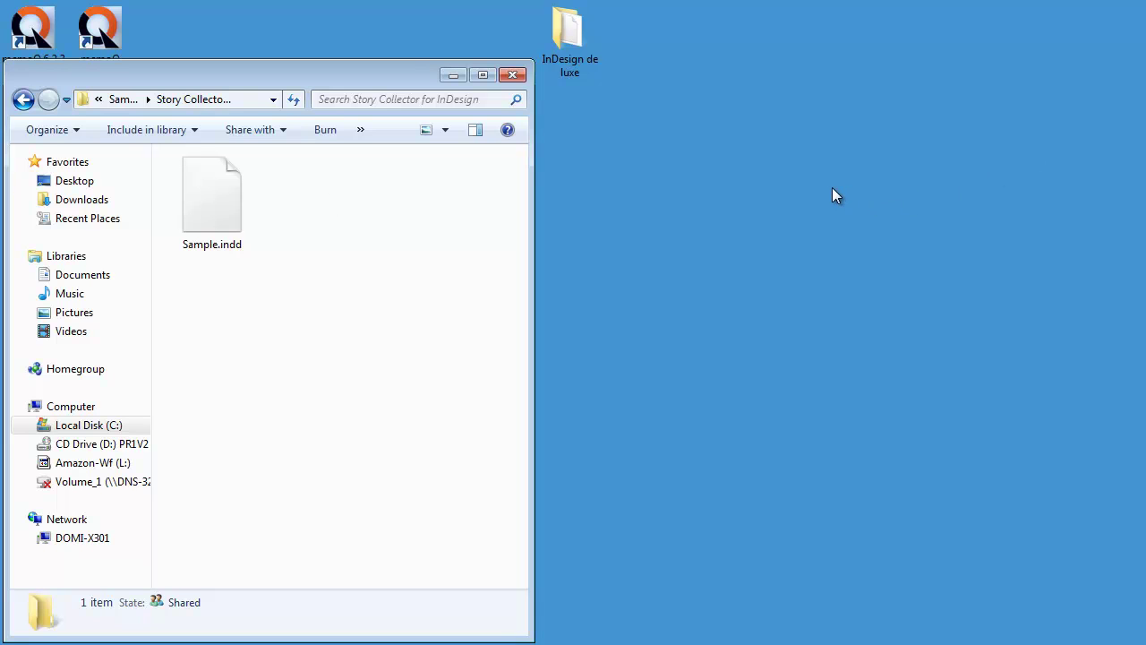
Copy Sample.indd into the InDesign de luxe folder and rename it Sample_indesign.indd
{"action": "double_click", "coordinate": [567, 42]}
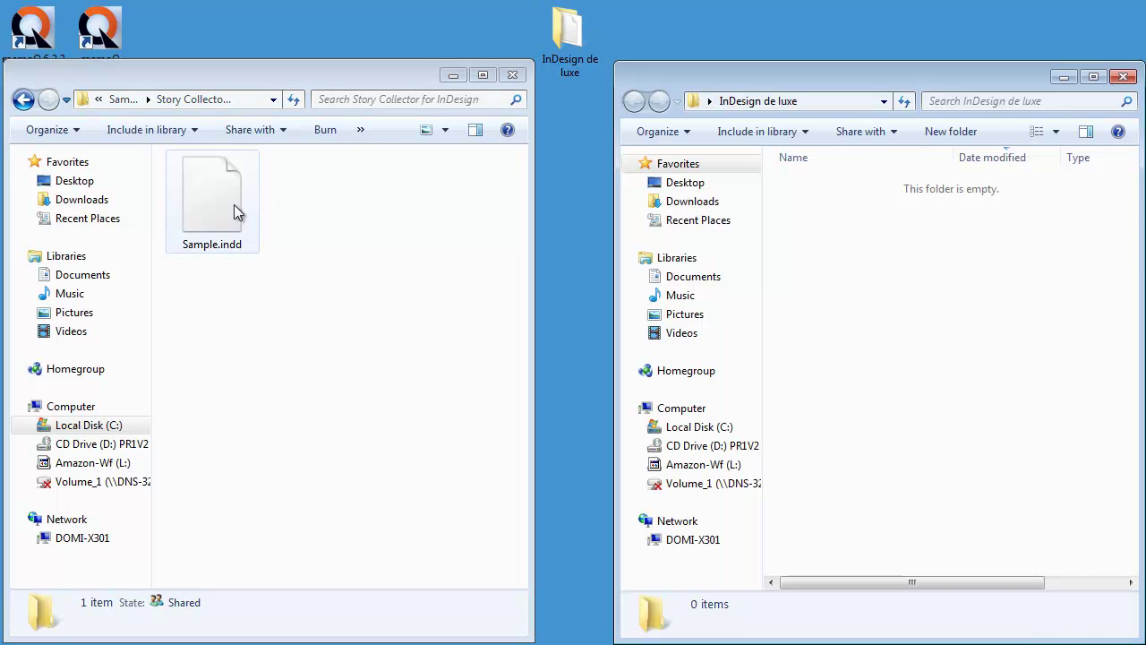
{"action": "left_click_drag", "start_coordinate": [215, 214], "coordinate": [910, 287]}
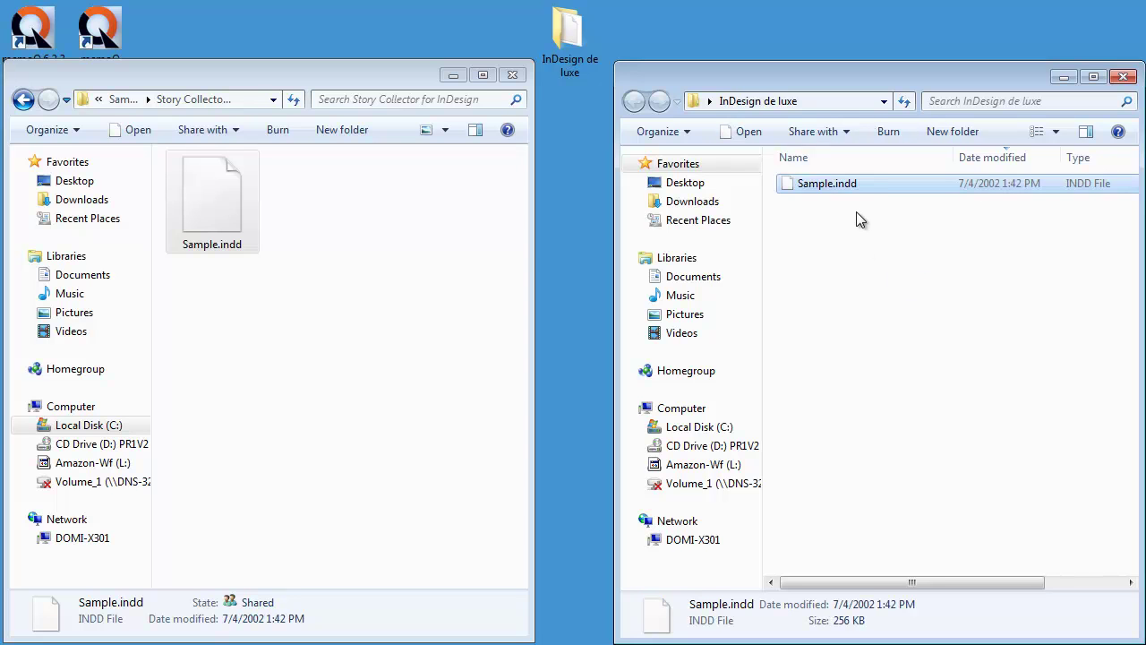
{"action": "key", "text": "F2"}
{"action": "left_click", "coordinate": [840, 185]}
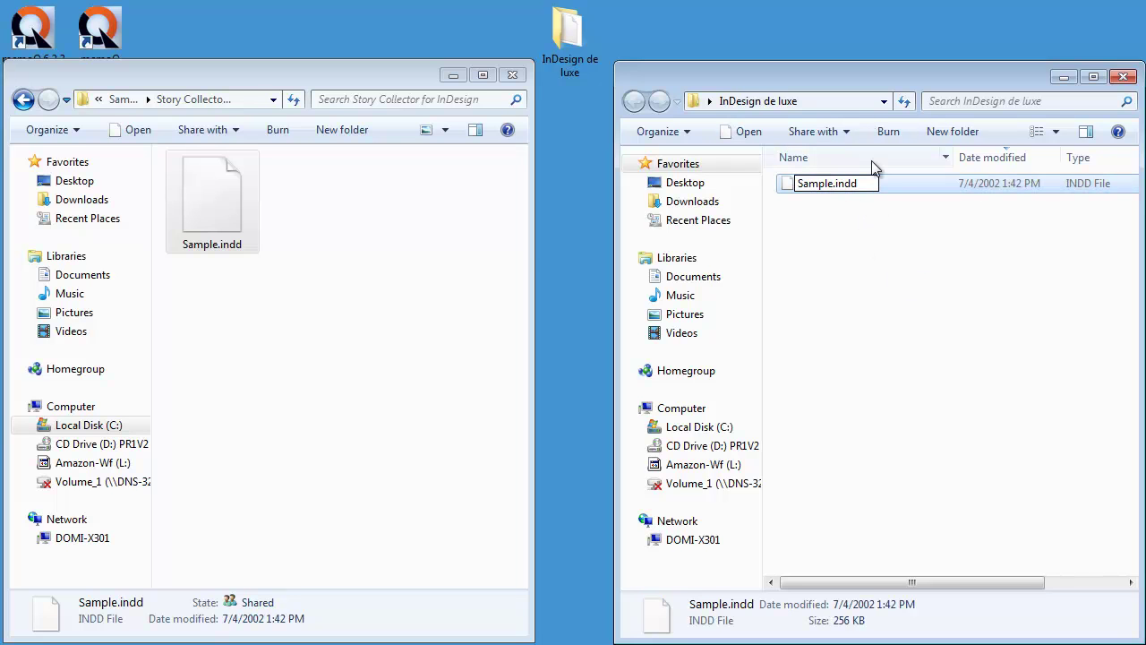
{"action": "key", "text": "BackSpace"}
{"action": "type", "text": "_indesign"}
{"action": "left_click", "coordinate": [882, 206]}
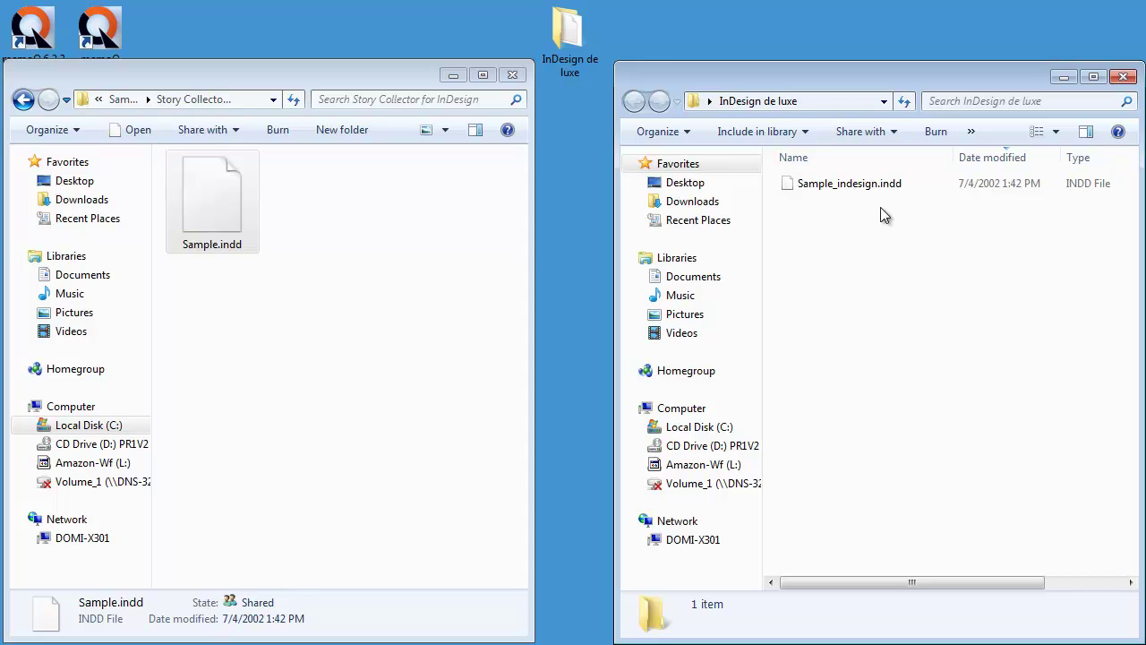
Switch to the Language Terminal tab in Chrome, log in, and go to InDesign import
{"action": "key", "text": "alt+Tab"}
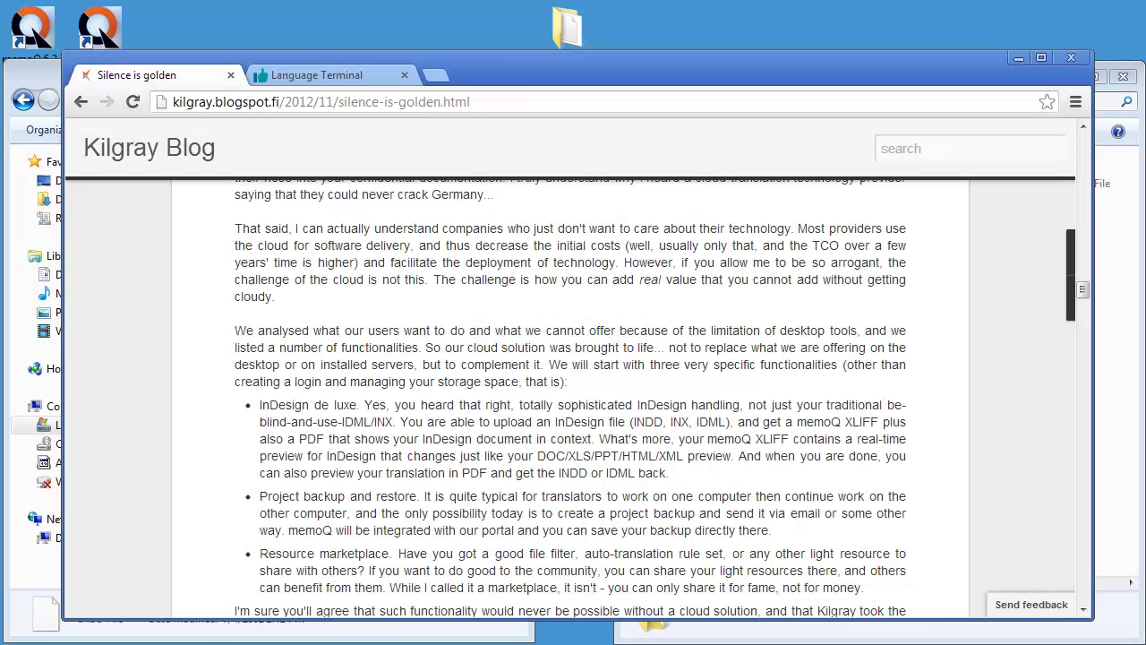
{"action": "left_click", "coordinate": [302, 75]}
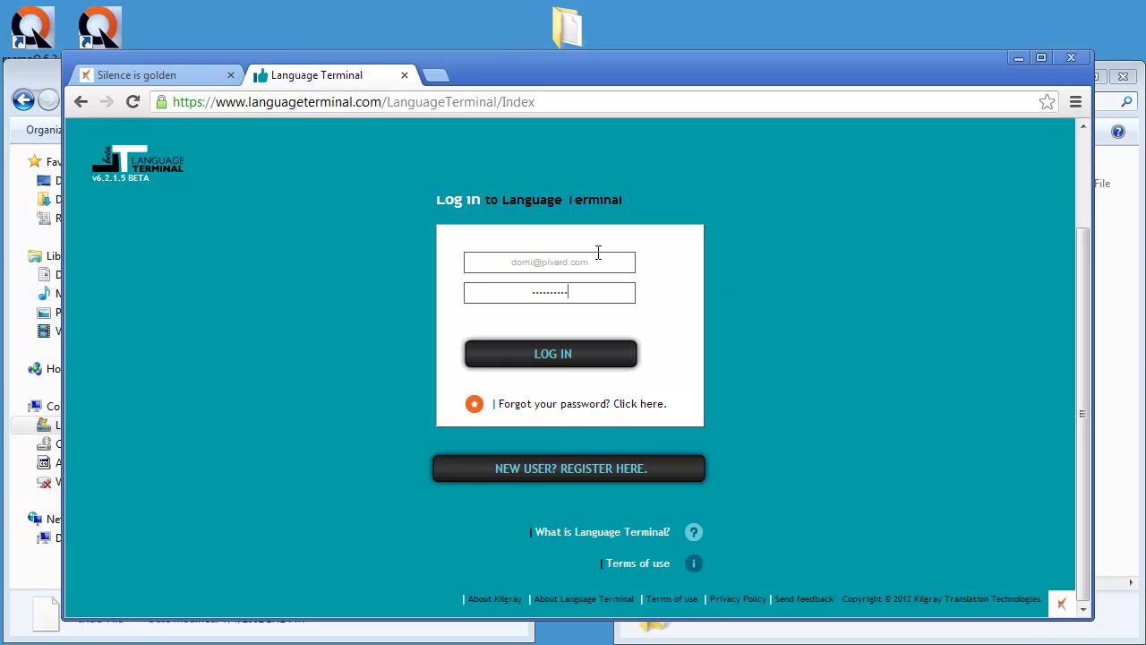
{"action": "left_click", "coordinate": [552, 355]}
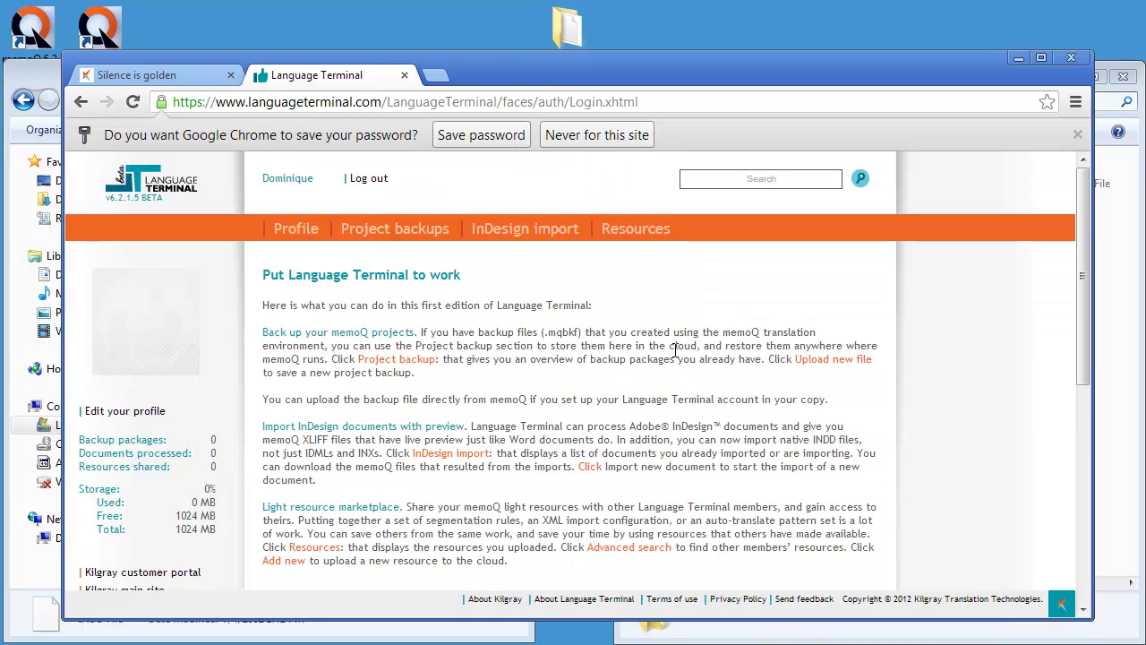
{"action": "left_click", "coordinate": [517, 235]}
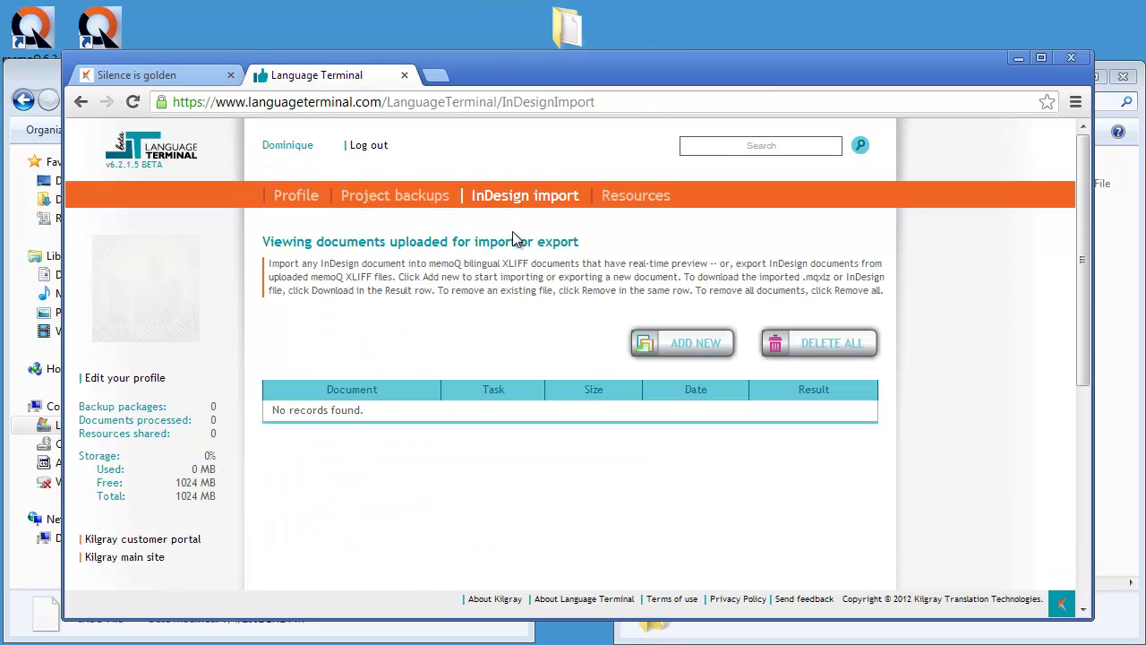
Add Sample_indesign.indd as a new import document and start uploading it
{"action": "left_click", "coordinate": [694, 344]}
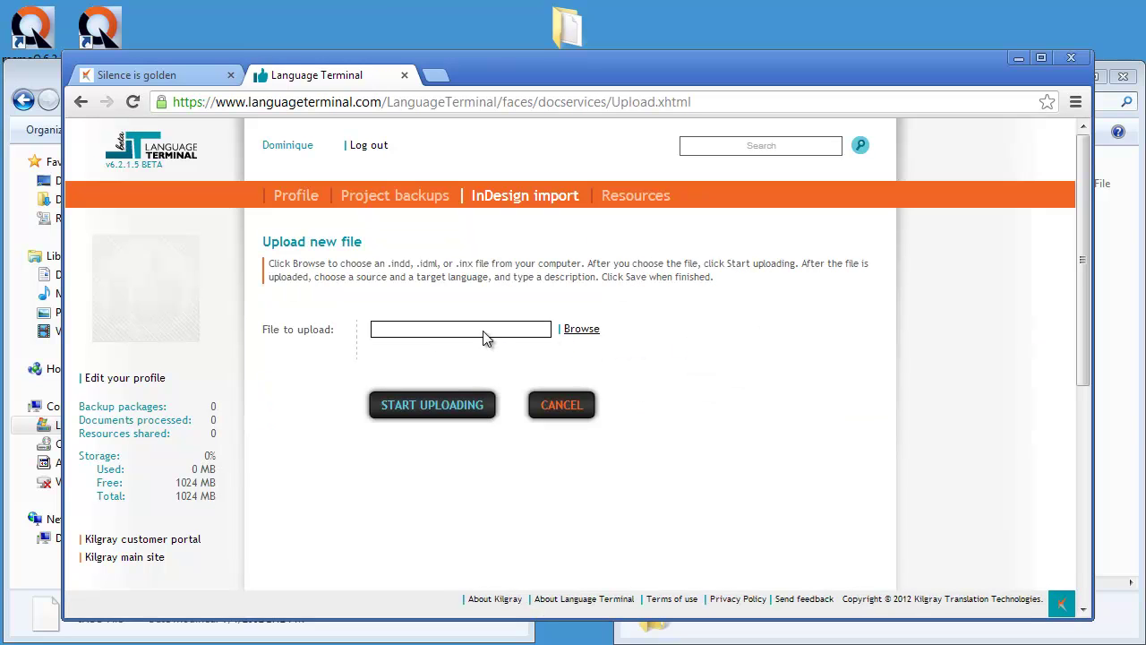
{"action": "left_click", "coordinate": [579, 331]}
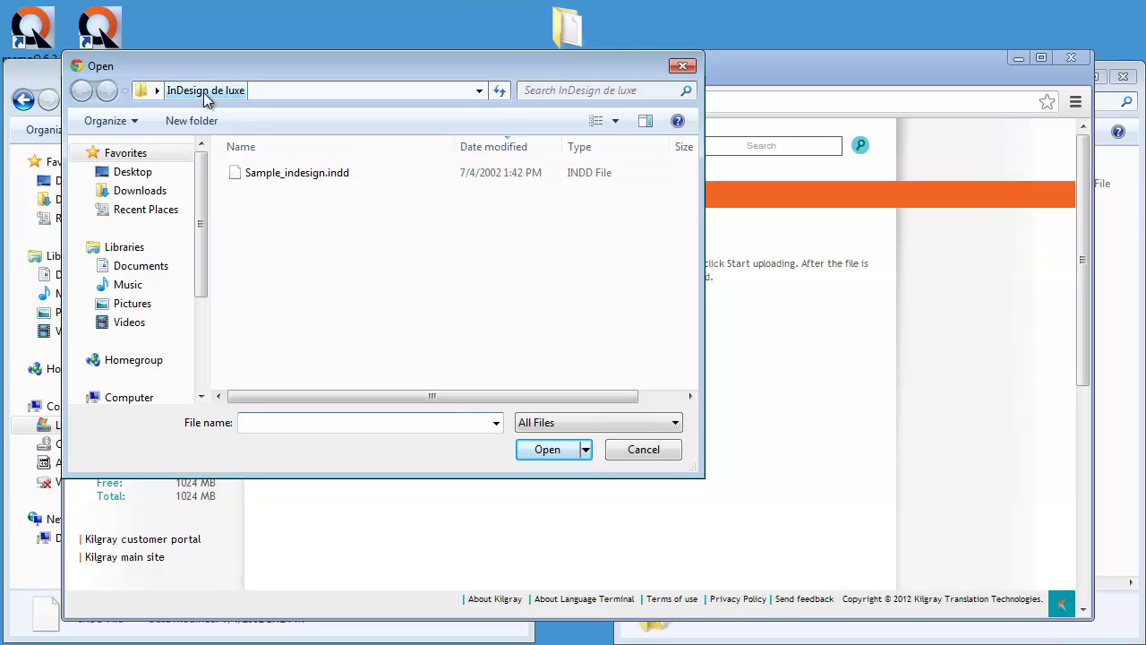
{"action": "left_click", "coordinate": [265, 174]}
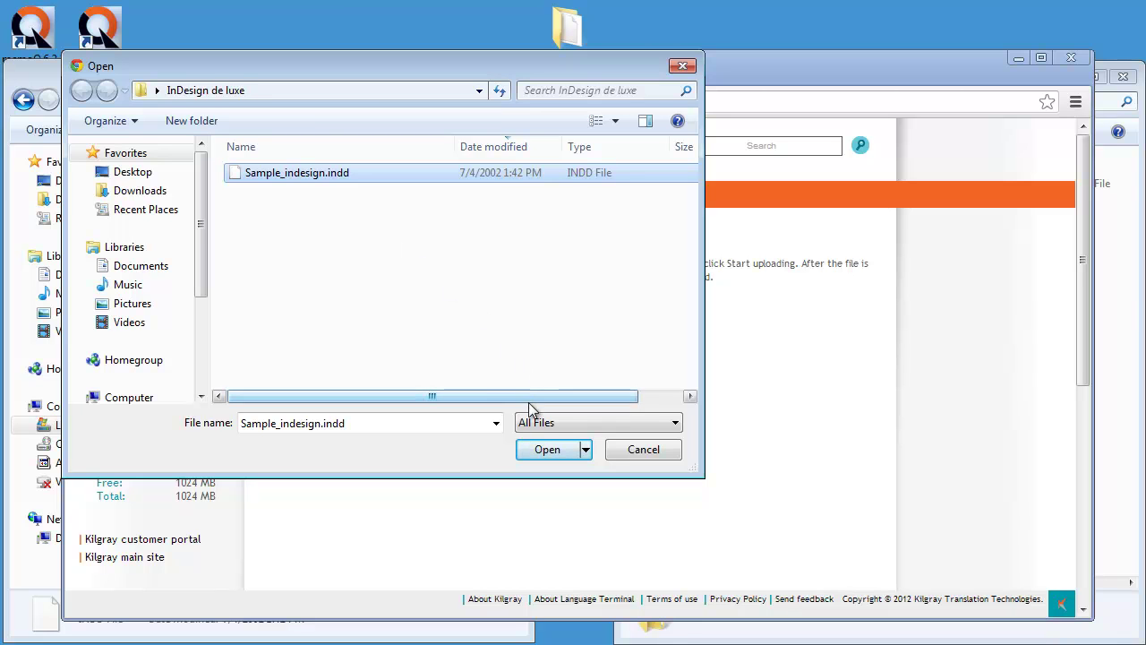
{"action": "left_click", "coordinate": [544, 450]}
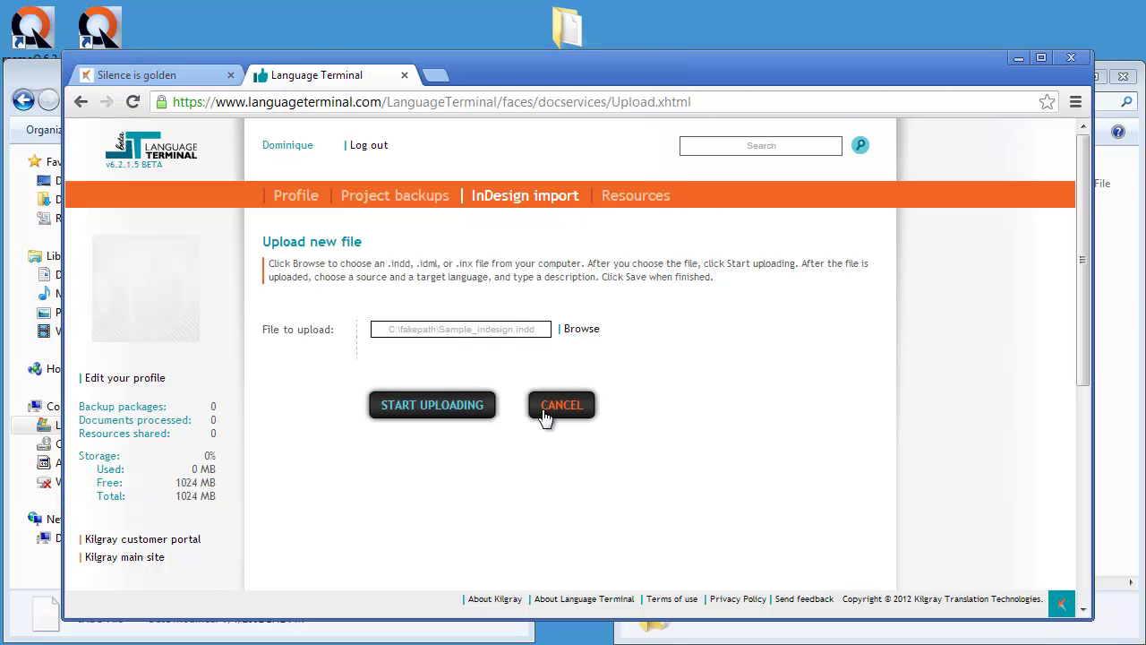
{"action": "left_click", "coordinate": [452, 404]}
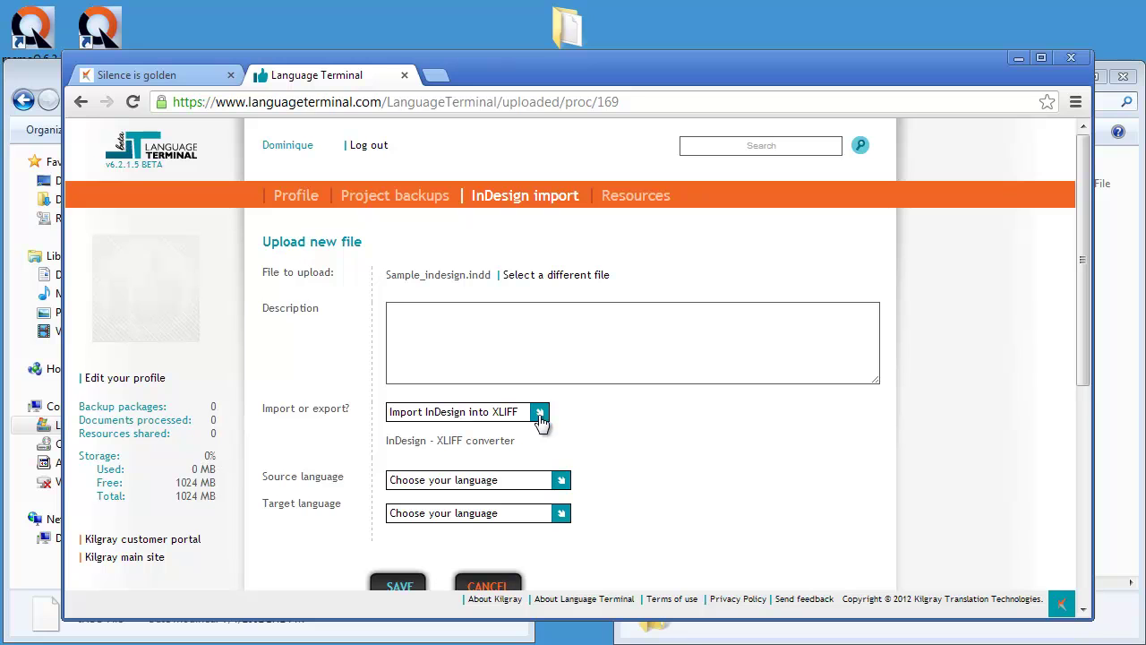
Set source language English (United Kingdom), target language French, and save the import job
{"action": "left_click", "coordinate": [560, 481]}
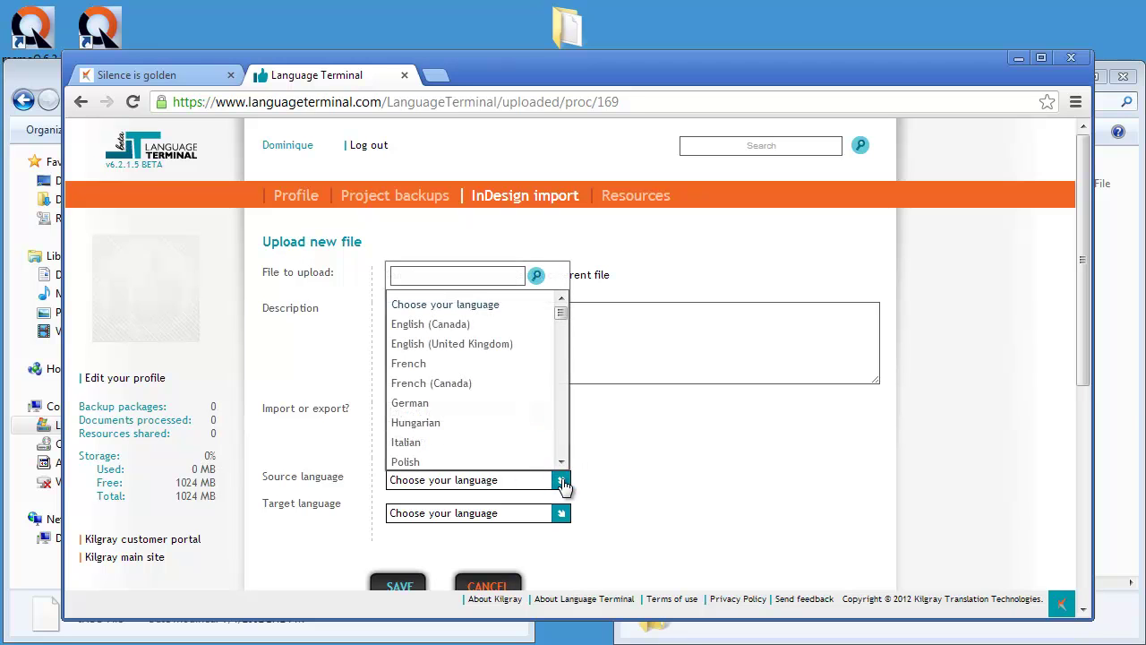
{"action": "left_click", "coordinate": [470, 344]}
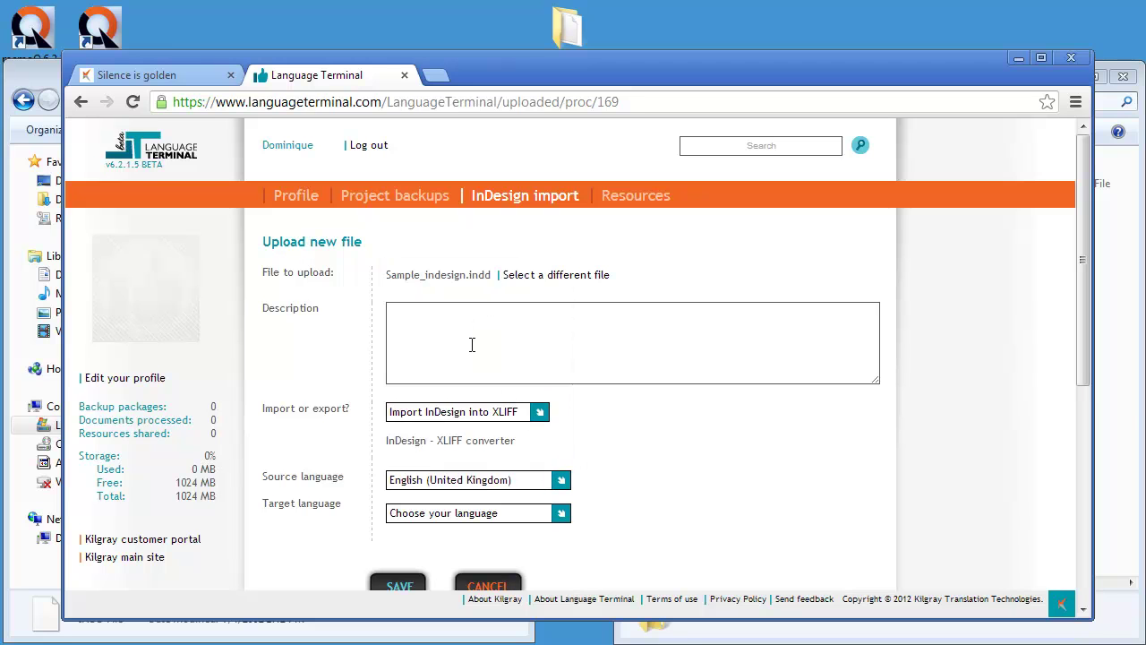
{"action": "left_click", "coordinate": [561, 517]}
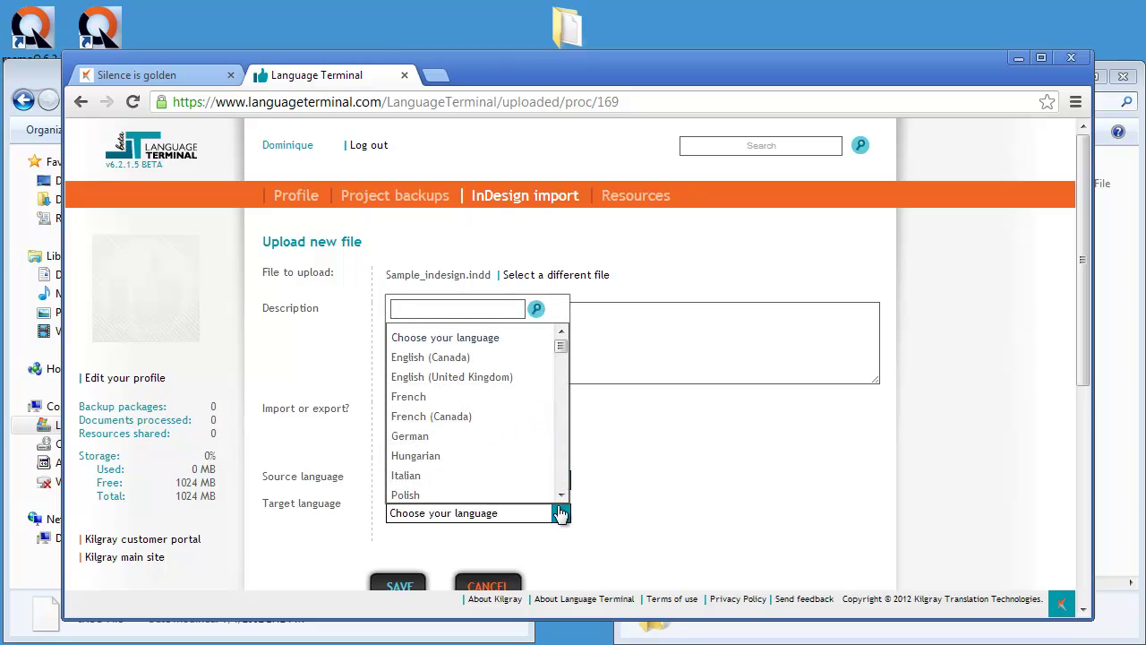
{"action": "left_click", "coordinate": [423, 399]}
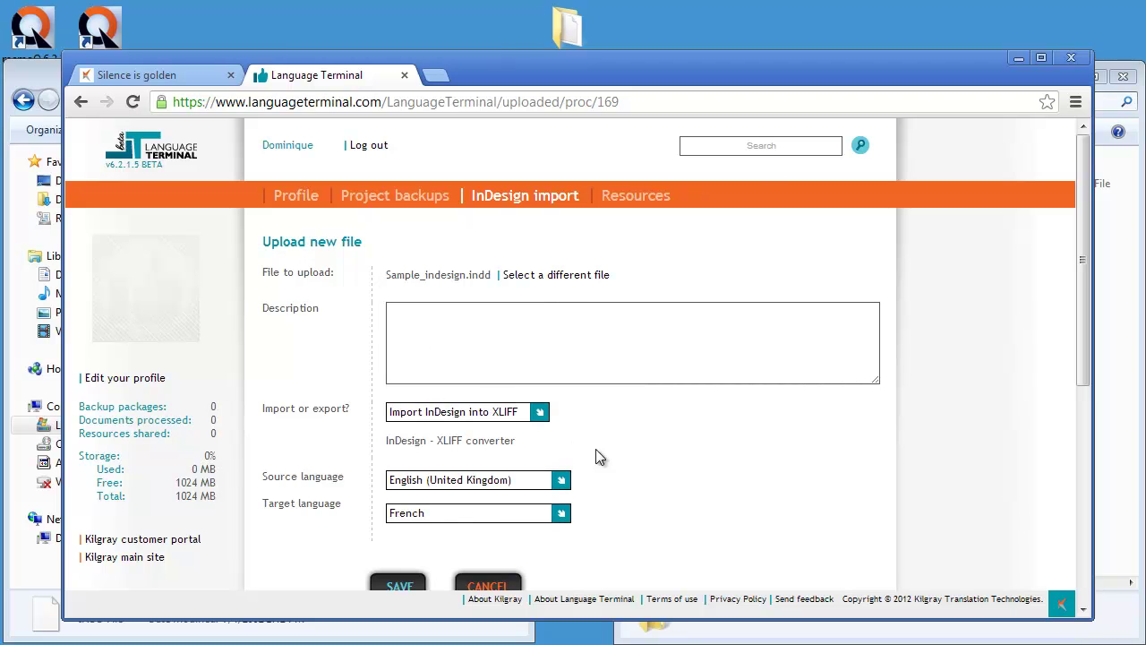
{"action": "scroll", "coordinate": [793, 448], "scroll_direction": "down", "scroll_amount": 1}
{"action": "left_click", "coordinate": [401, 497]}
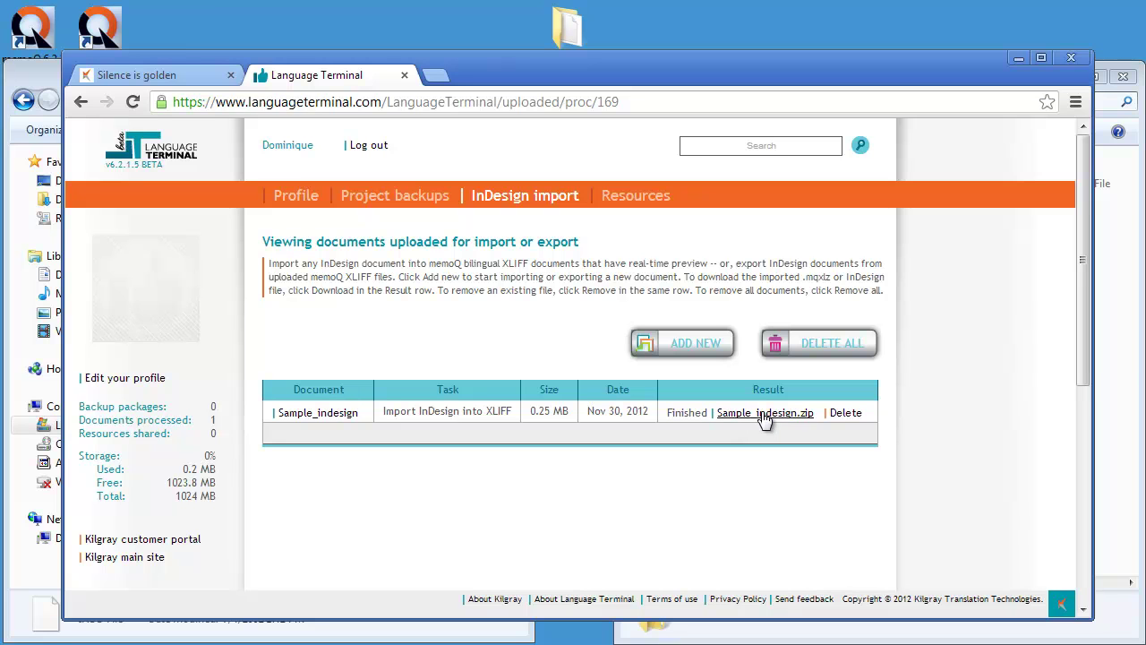
Save the Sample_indesign.zip result into Desktop\InDesign de luxe, then minimize Chrome
{"action": "right_click", "coordinate": [764, 421]}
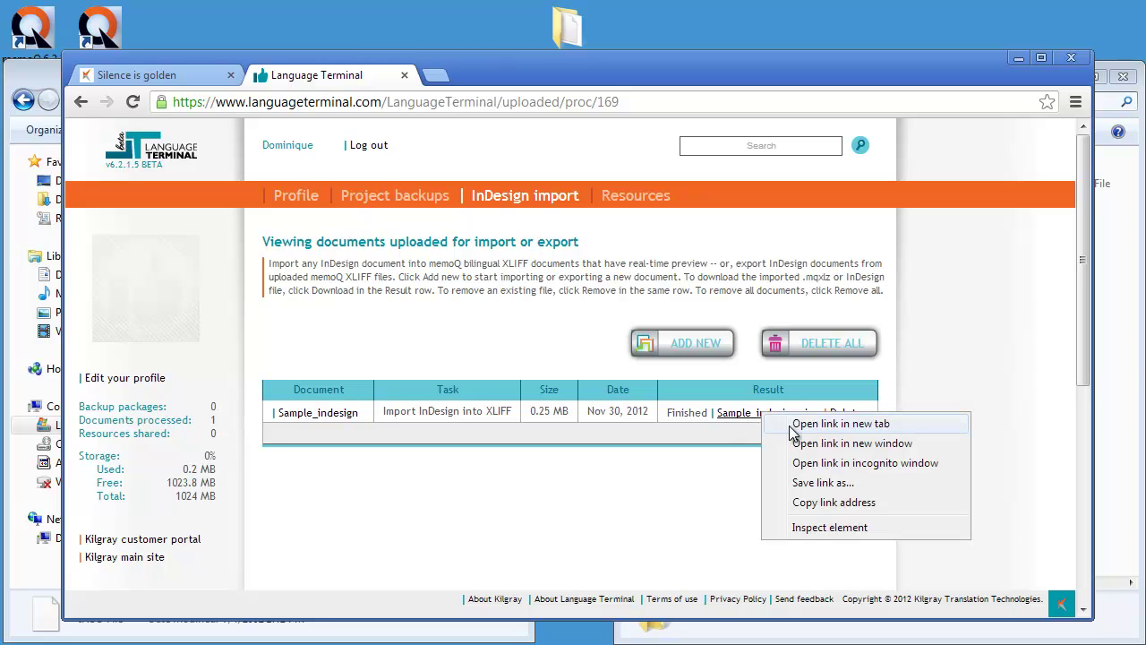
{"action": "left_click", "coordinate": [815, 481]}
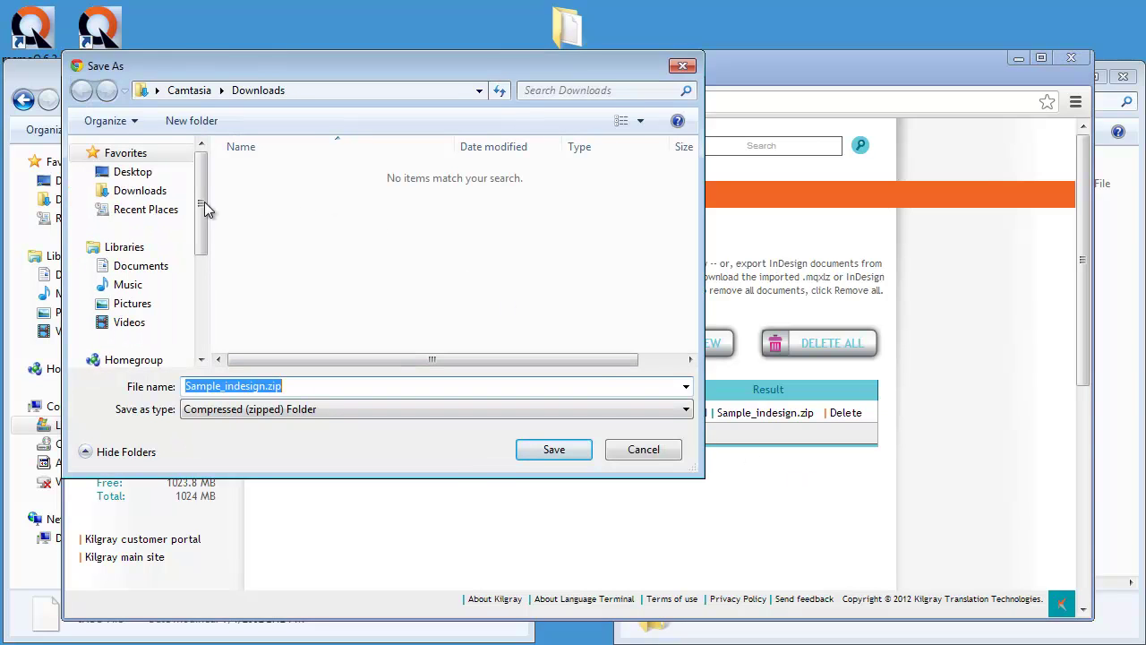
{"action": "left_click", "coordinate": [131, 173]}
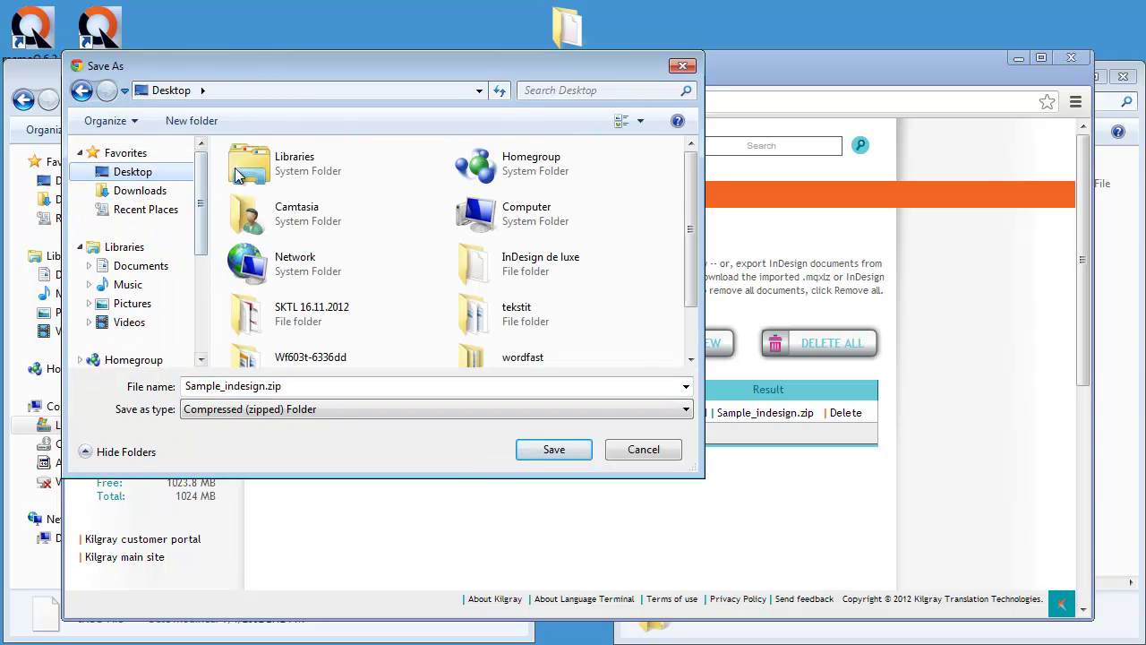
{"action": "double_click", "coordinate": [516, 256]}
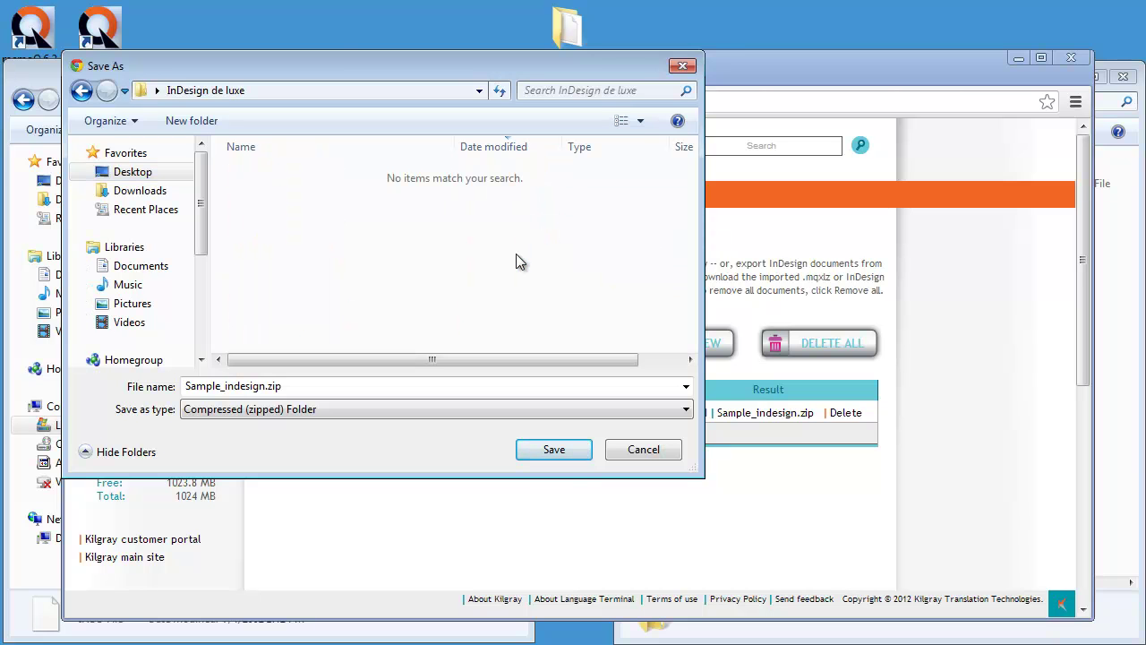
{"action": "left_click", "coordinate": [553, 448]}
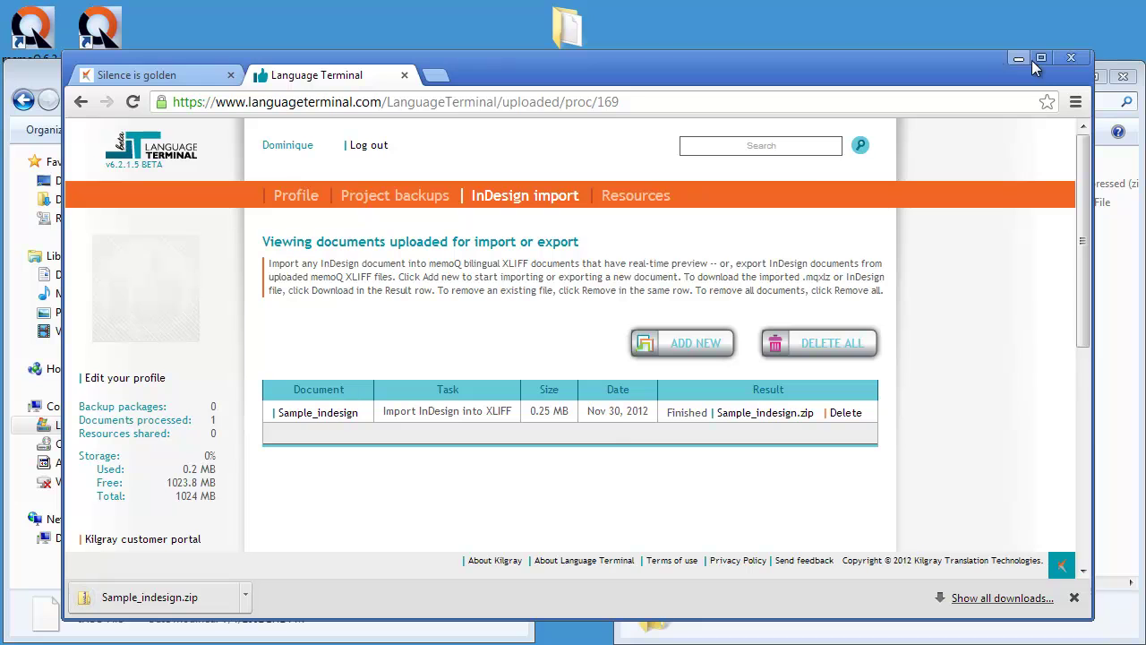
{"action": "left_click", "coordinate": [1019, 57]}
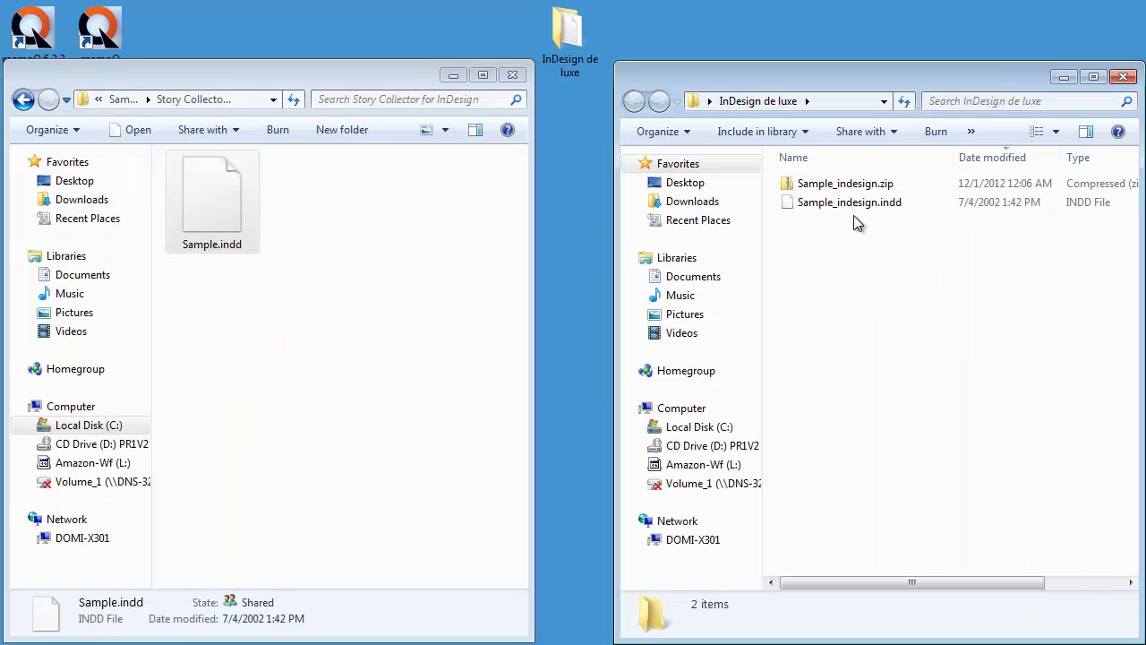
Extract Sample_indesign.zip here with 7-Zip and open Sample_indesign.pdf in Adobe Reader
{"action": "right_click", "coordinate": [837, 186]}
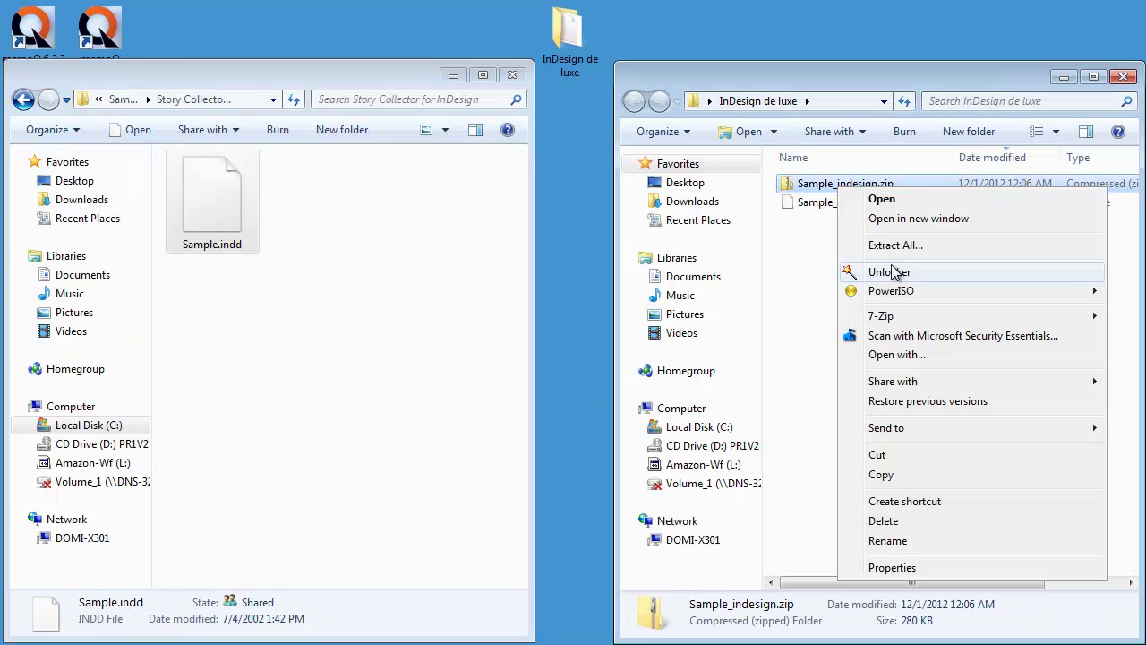
{"action": "mouse_move", "coordinate": [894, 318]}
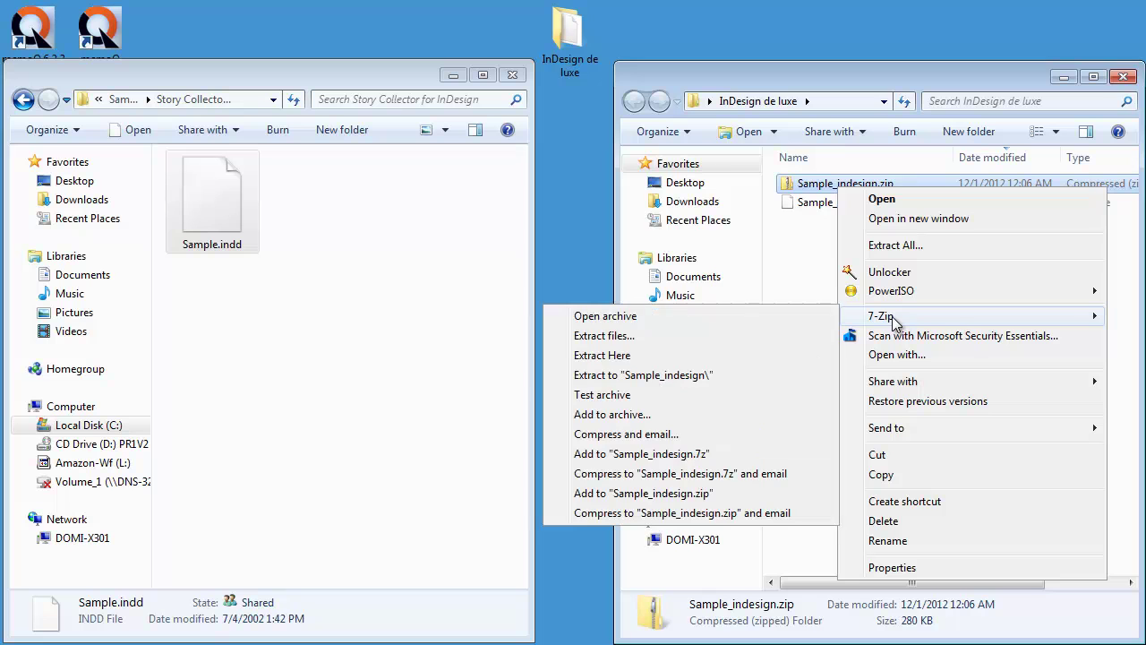
{"action": "left_click", "coordinate": [617, 356]}
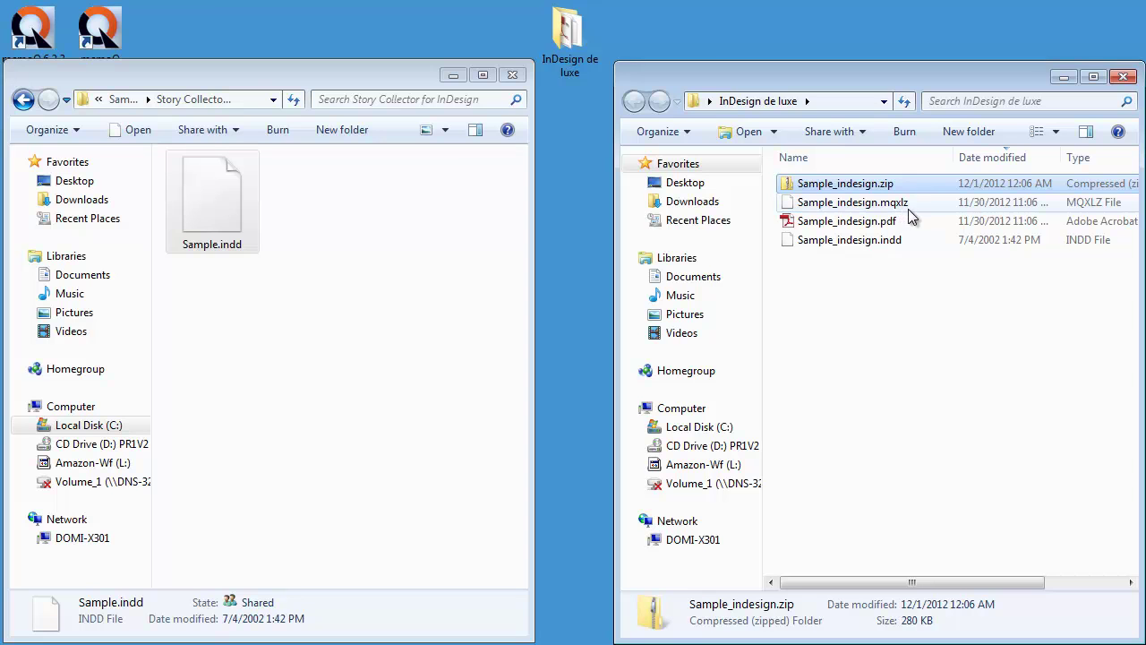
{"action": "left_click", "coordinate": [857, 230]}
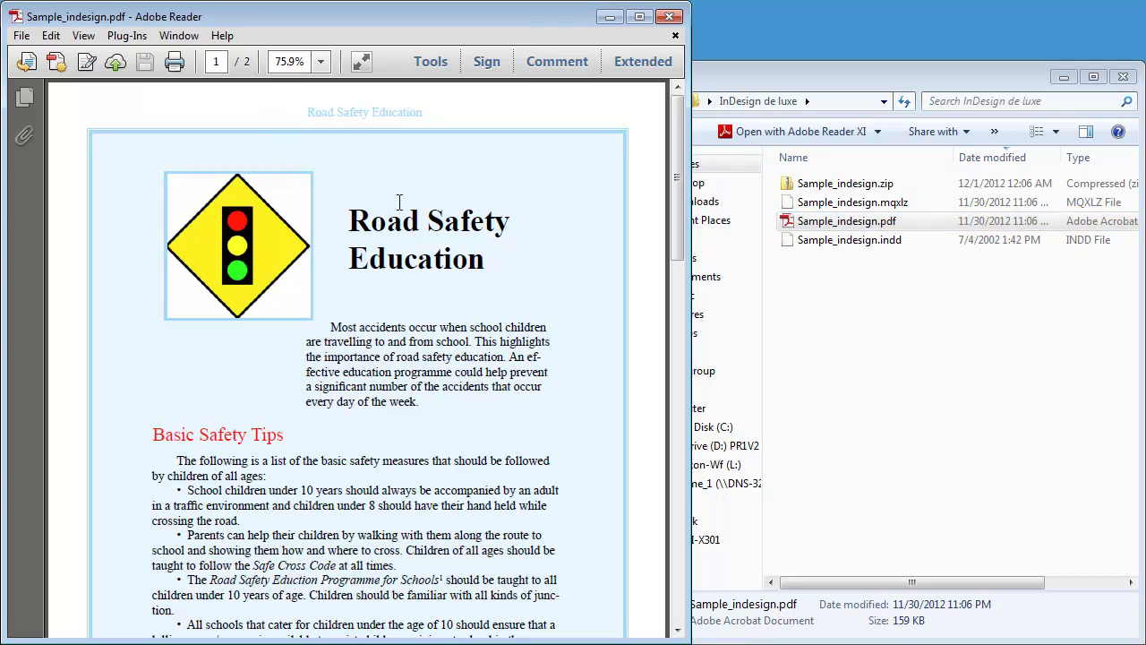
Scroll through both pages of the Road Safety Education PDF, then switch to memoQ
{"action": "scroll", "coordinate": [402, 202], "scroll_direction": "down", "scroll_amount": 3}
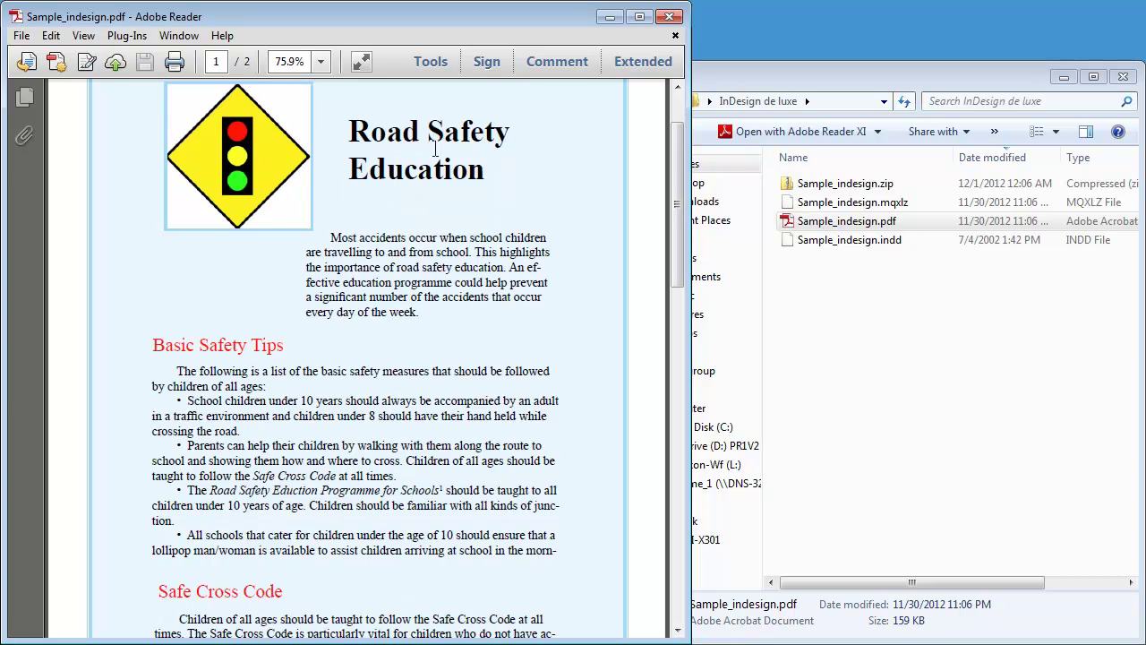
{"action": "scroll", "coordinate": [361, 333], "scroll_direction": "down", "scroll_amount": 5}
{"action": "scroll", "coordinate": [381, 299], "scroll_direction": "down", "scroll_amount": 13}
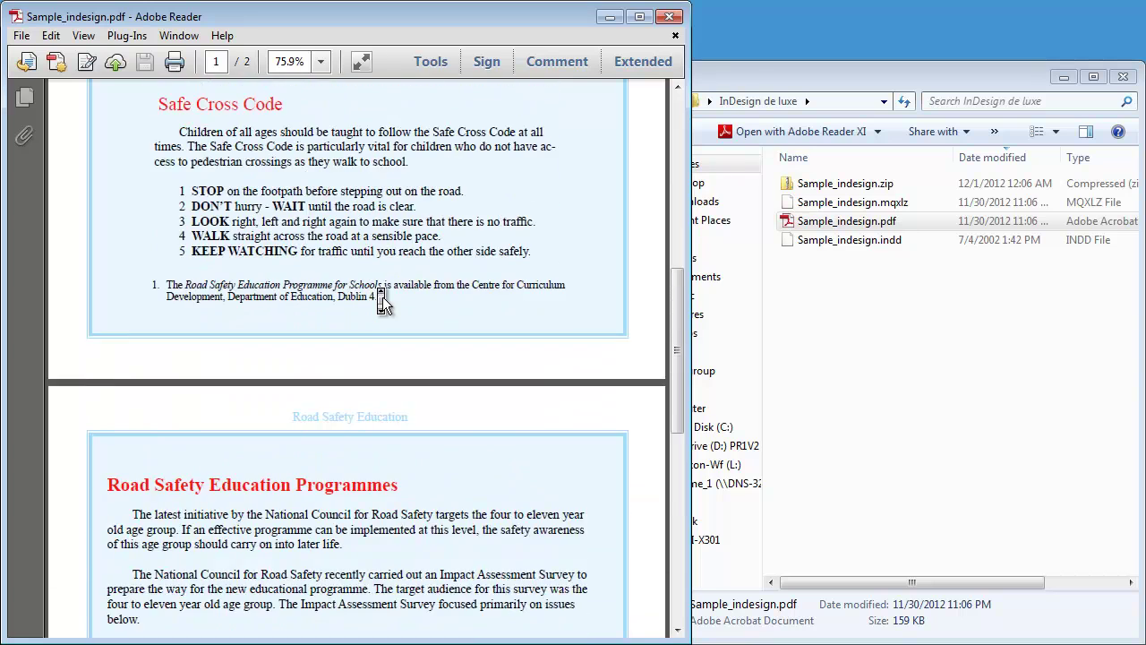
{"action": "scroll", "coordinate": [378, 299], "scroll_direction": "up", "scroll_amount": 6}
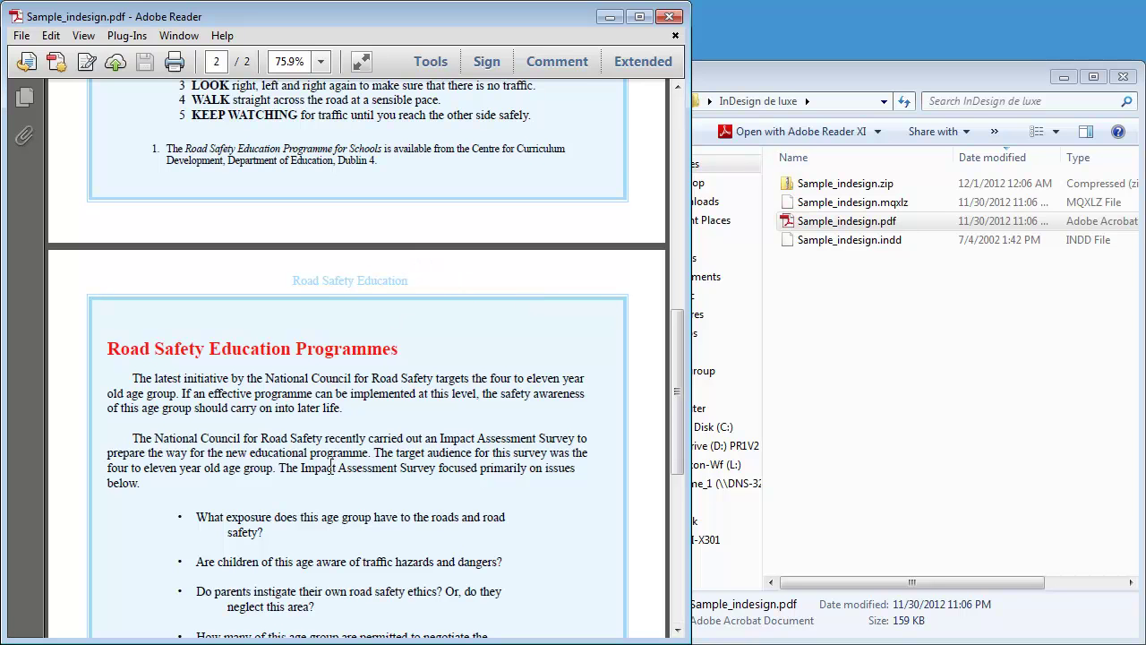
{"action": "key", "text": "alt+Tab"}
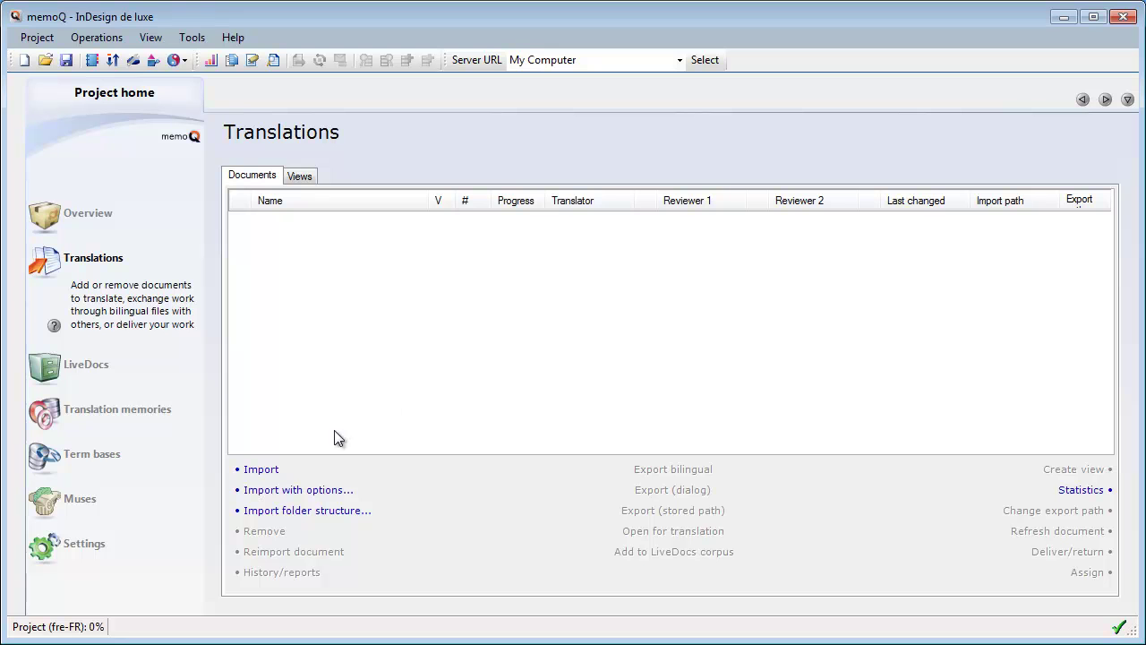
Import Sample_indesign.mqxlz into the InDesign de luxe project with default import options
{"action": "left_click", "coordinate": [273, 473]}
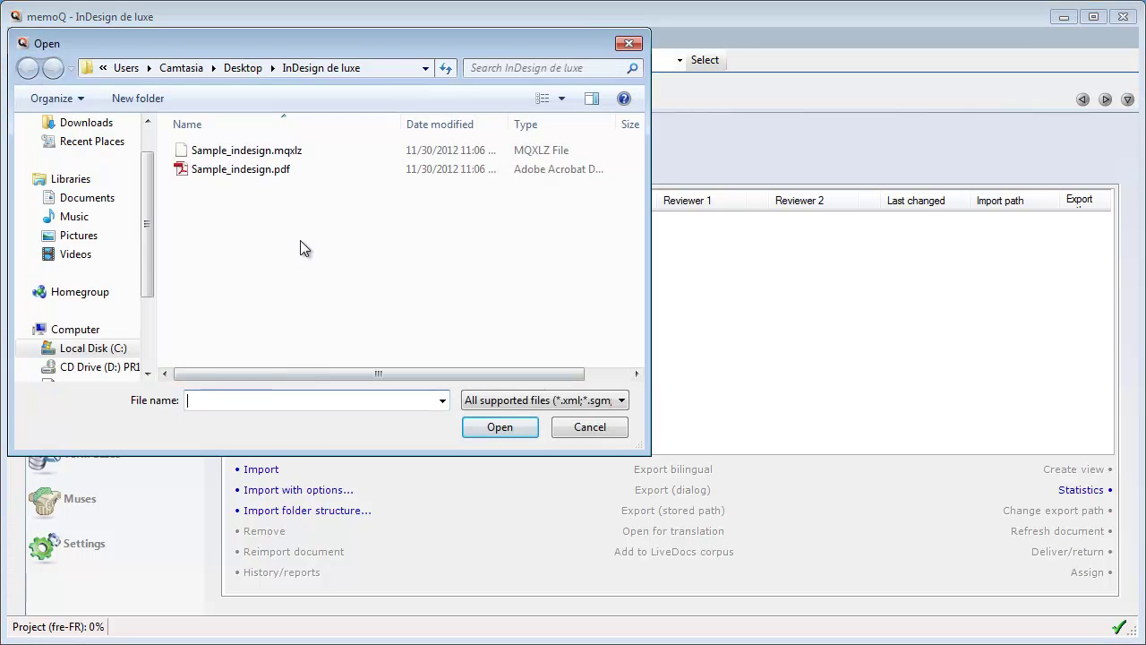
{"action": "left_click", "coordinate": [233, 152]}
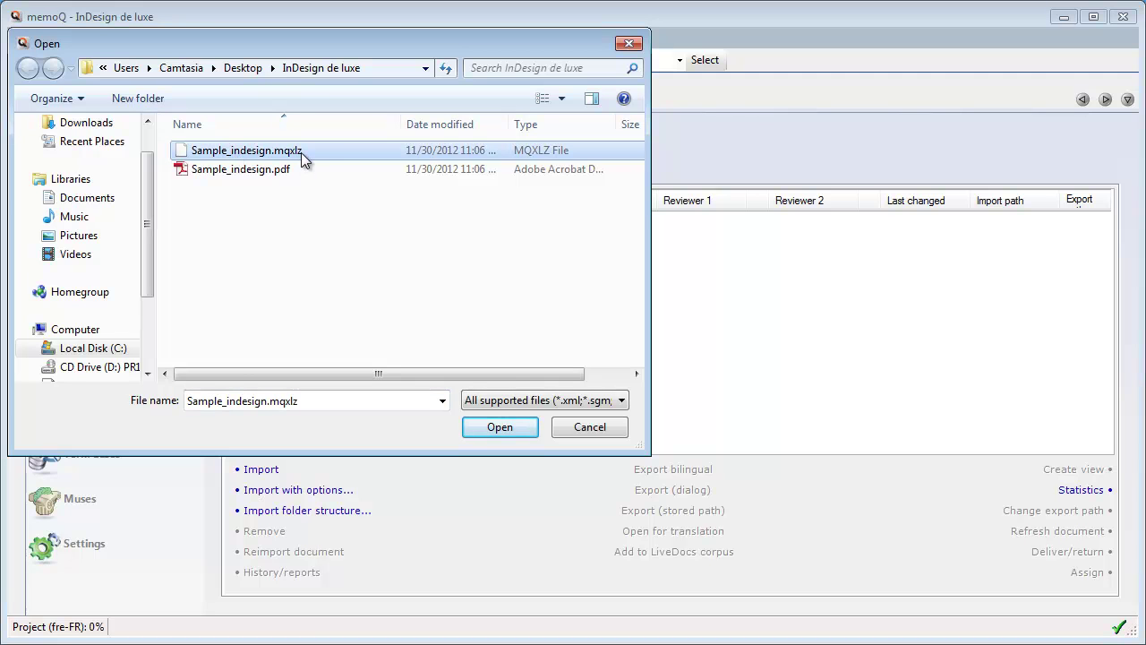
{"action": "left_click", "coordinate": [500, 427]}
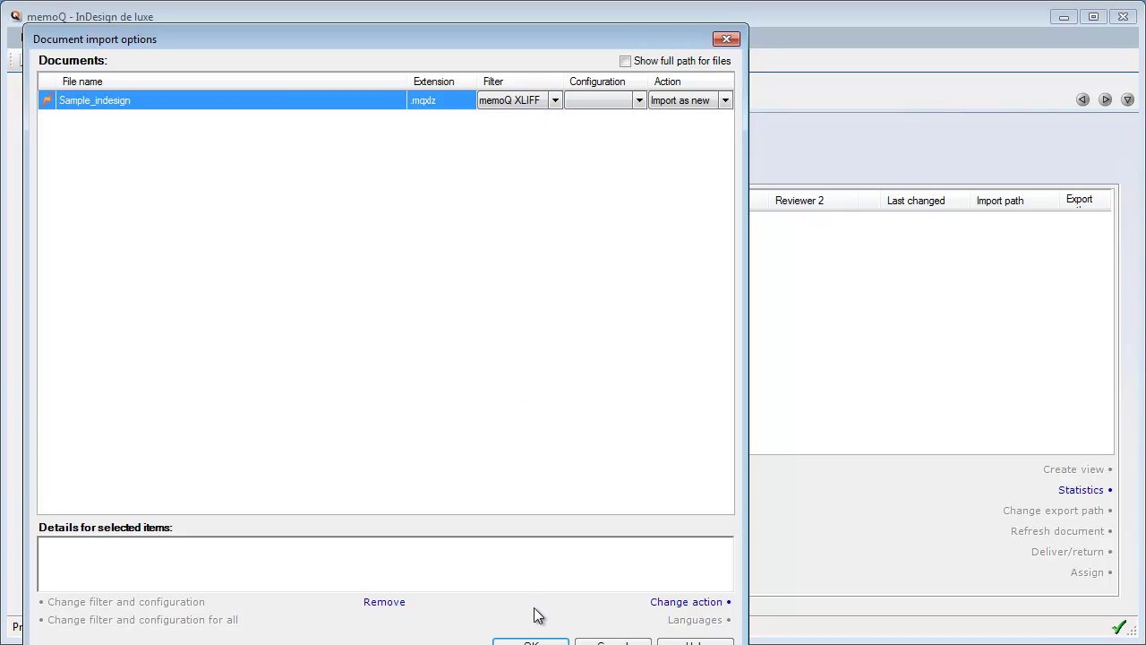
{"action": "left_click", "coordinate": [530, 641]}
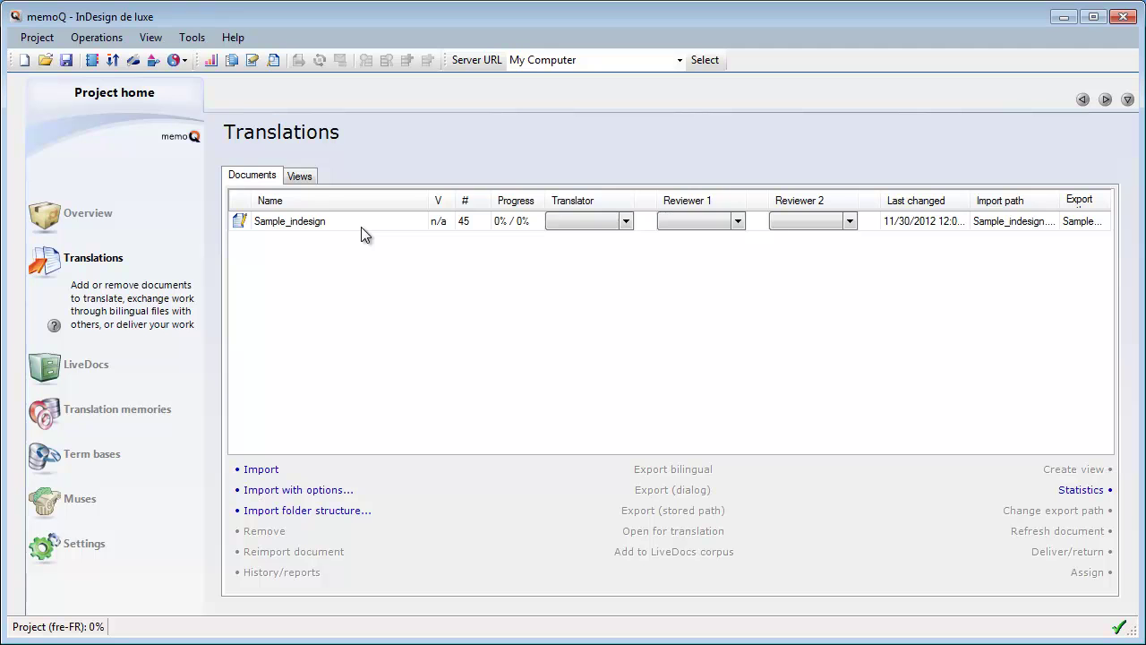
Open Sample_indesign for translation and confirm 'Sensibilisation à la sécurité routière' for the title segments
{"action": "left_click", "coordinate": [358, 227]}
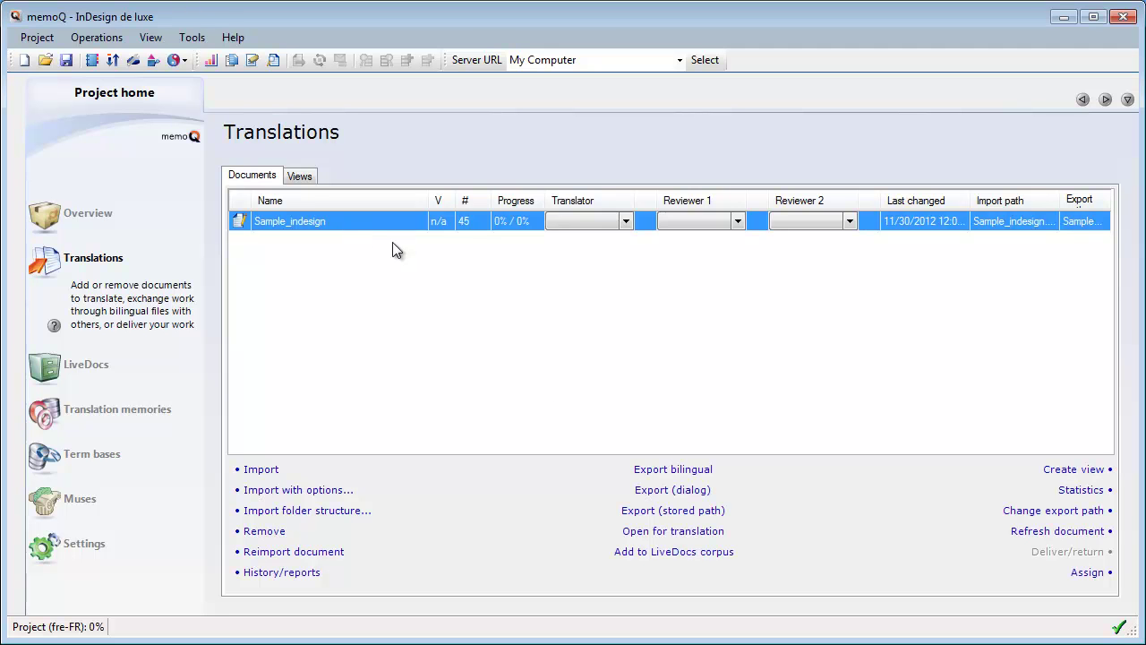
{"action": "left_click", "coordinate": [689, 532]}
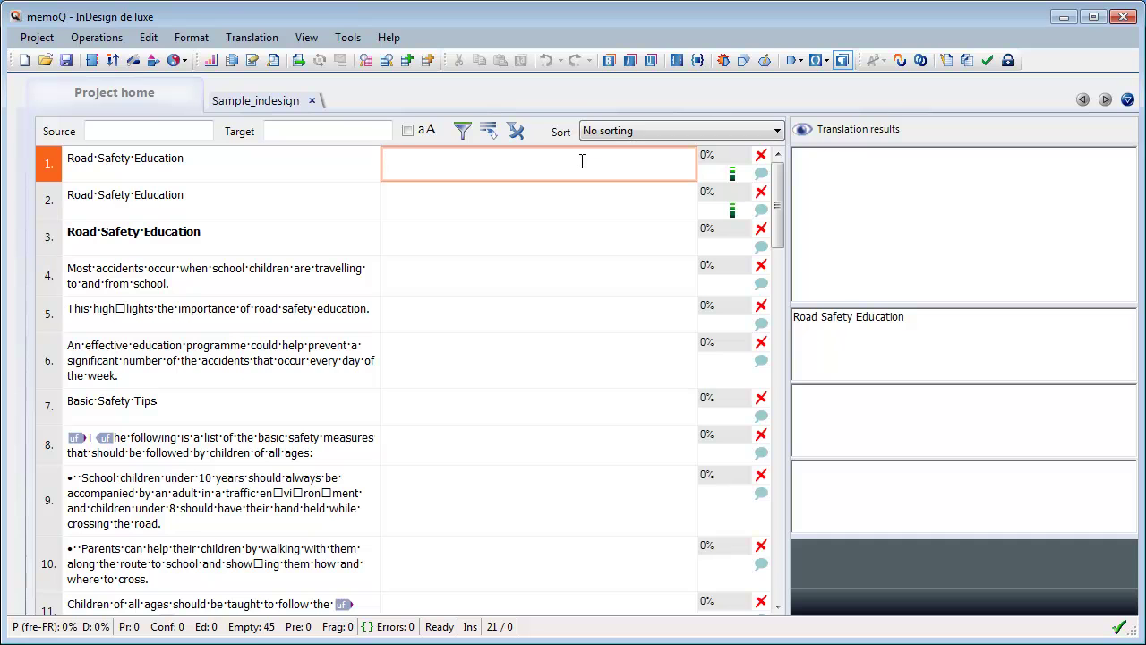
{"action": "type", "text": "ensibilisation à la sécurité routière"}
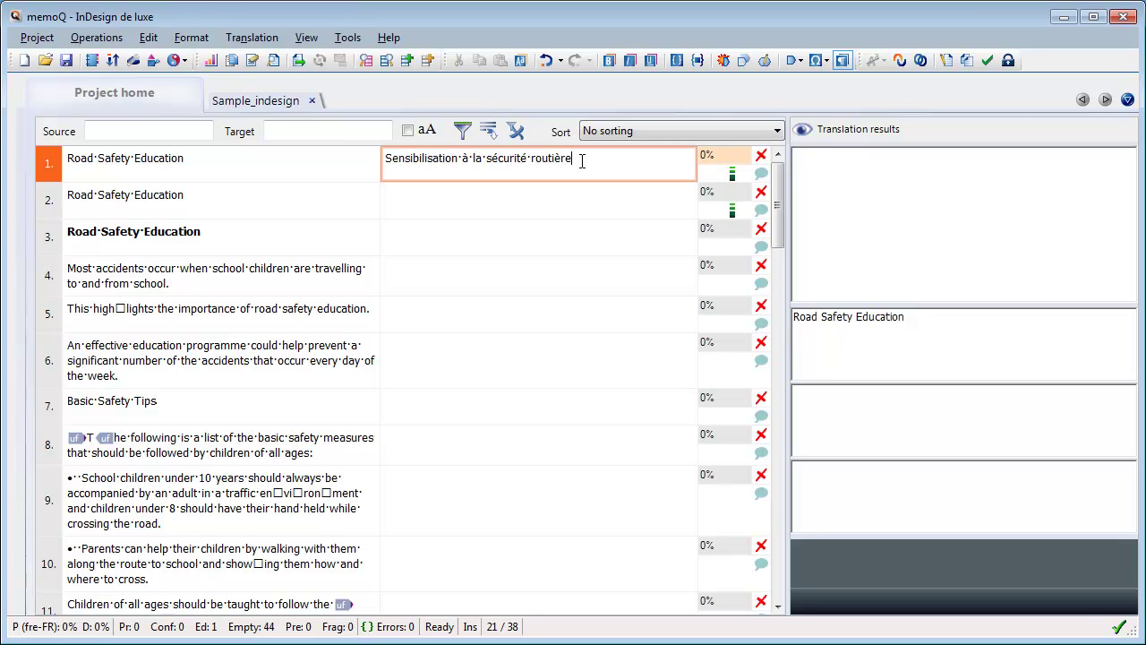
{"action": "key", "text": "ctrl+Return"}
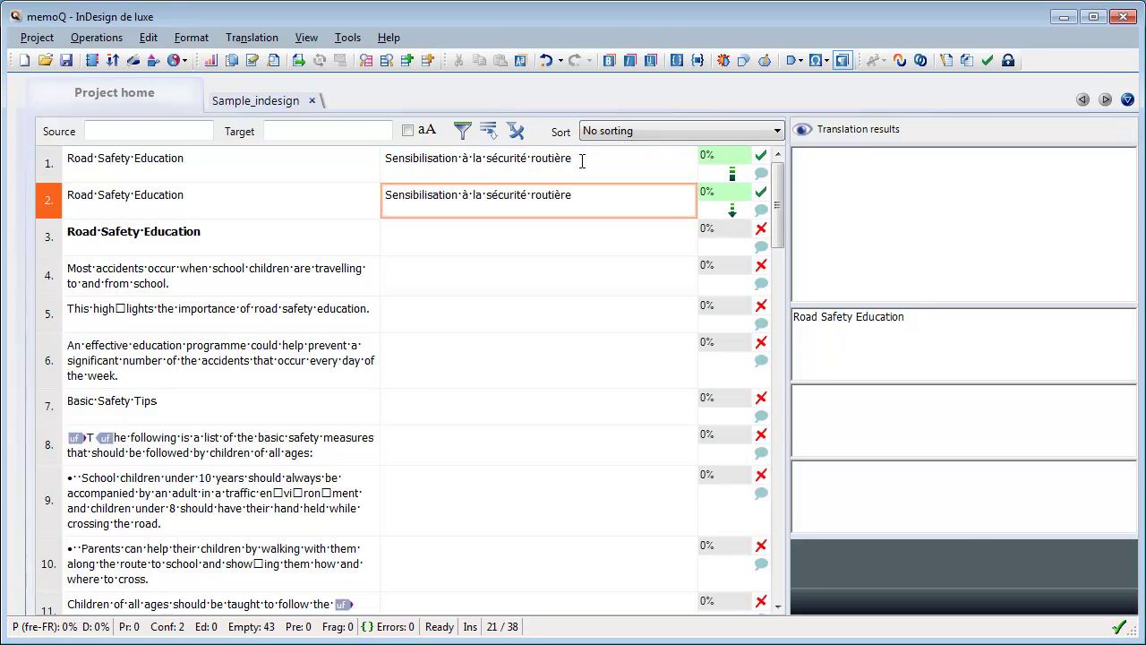
{"action": "key", "text": "ctrl+Return"}
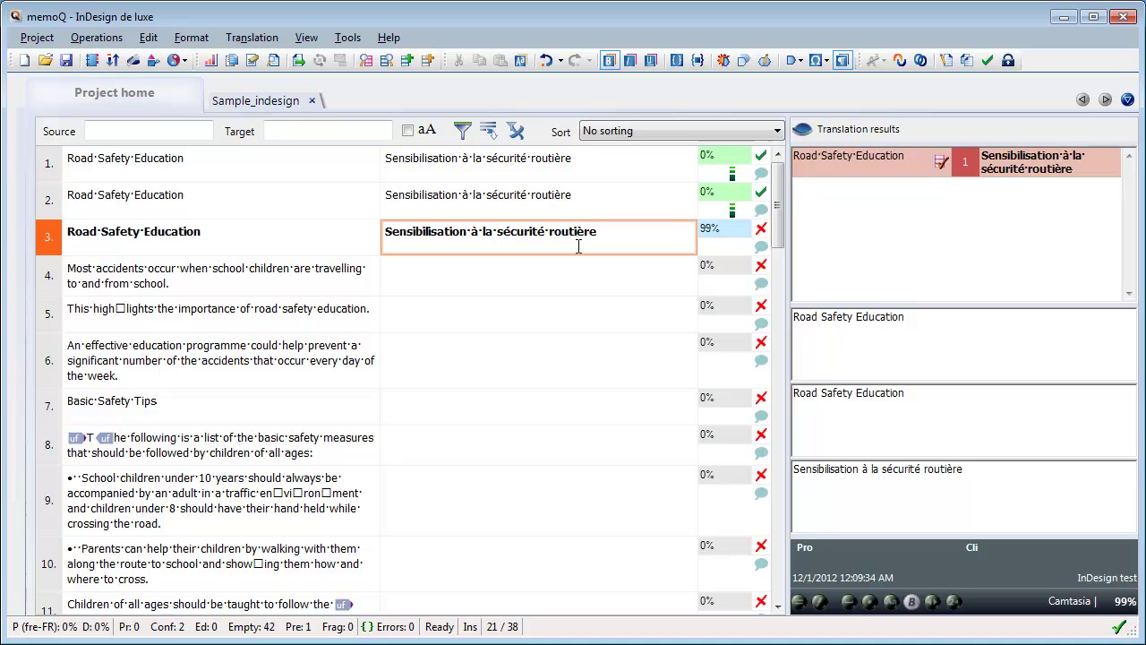
Translate segment 7 as 'Règles élémentaires de sécurité' and confirm it
{"action": "left_click", "coordinate": [436, 410]}
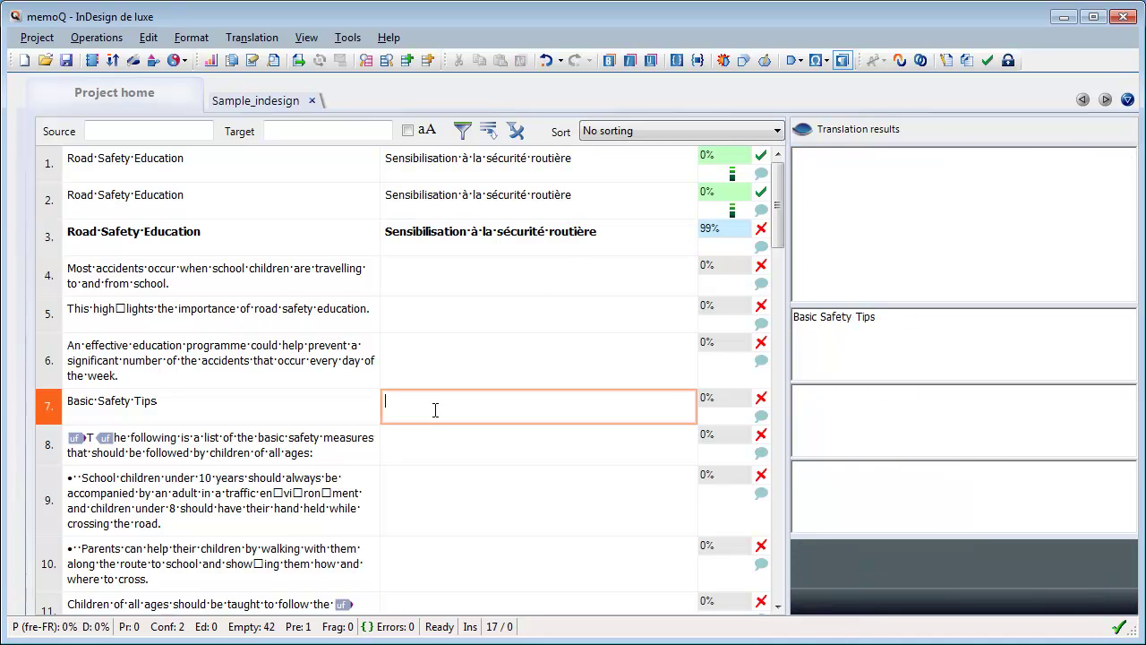
{"action": "type", "text": "Règles élémentaires de sécurité"}
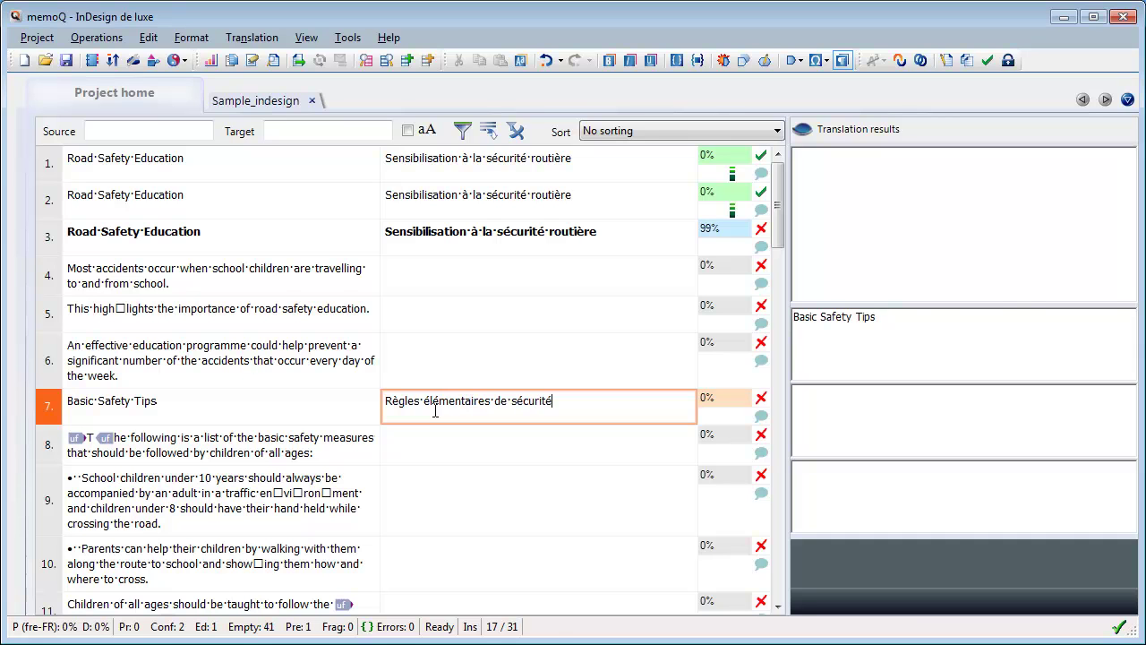
{"action": "key", "text": "ctrl+Return"}
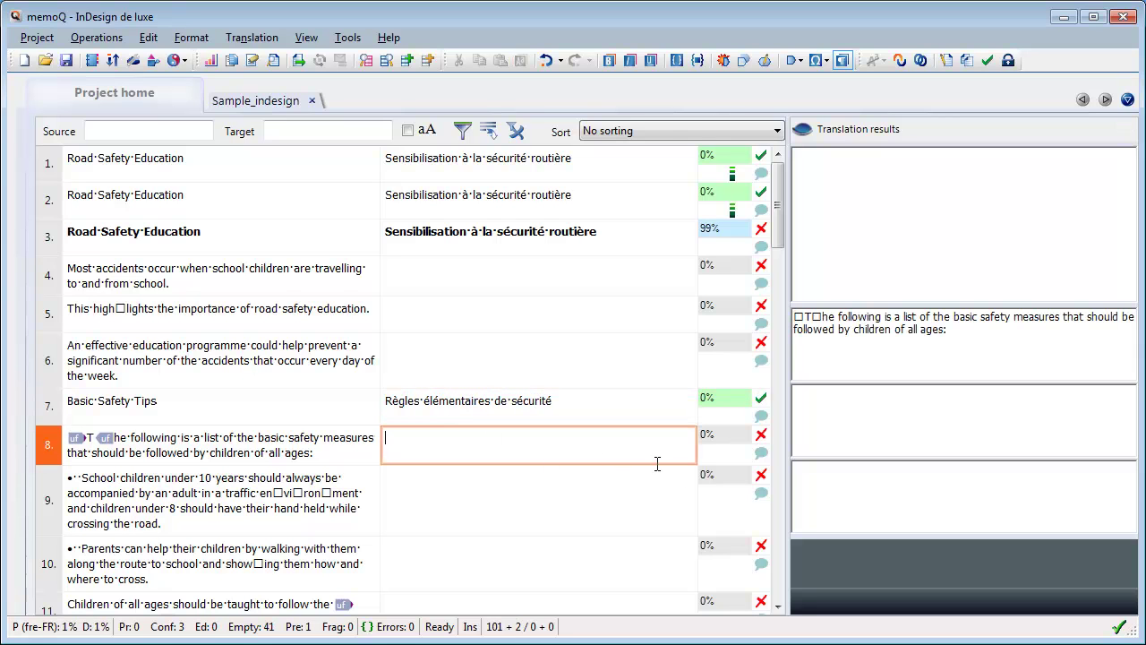
Translate the Safe Cross Code segment 15 as 'Règles pour traverser en toute sécurité' and confirm it
{"action": "left_click", "coordinate": [776, 607]}
{"action": "left_click", "coordinate": [776, 607]}
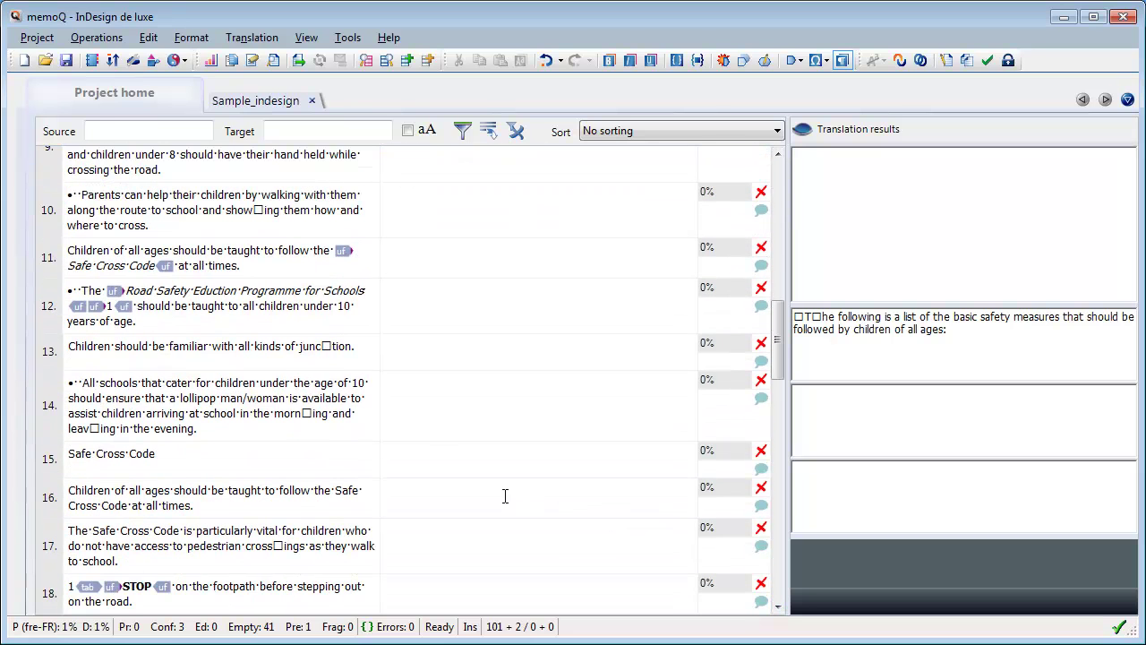
{"action": "left_click", "coordinate": [422, 457]}
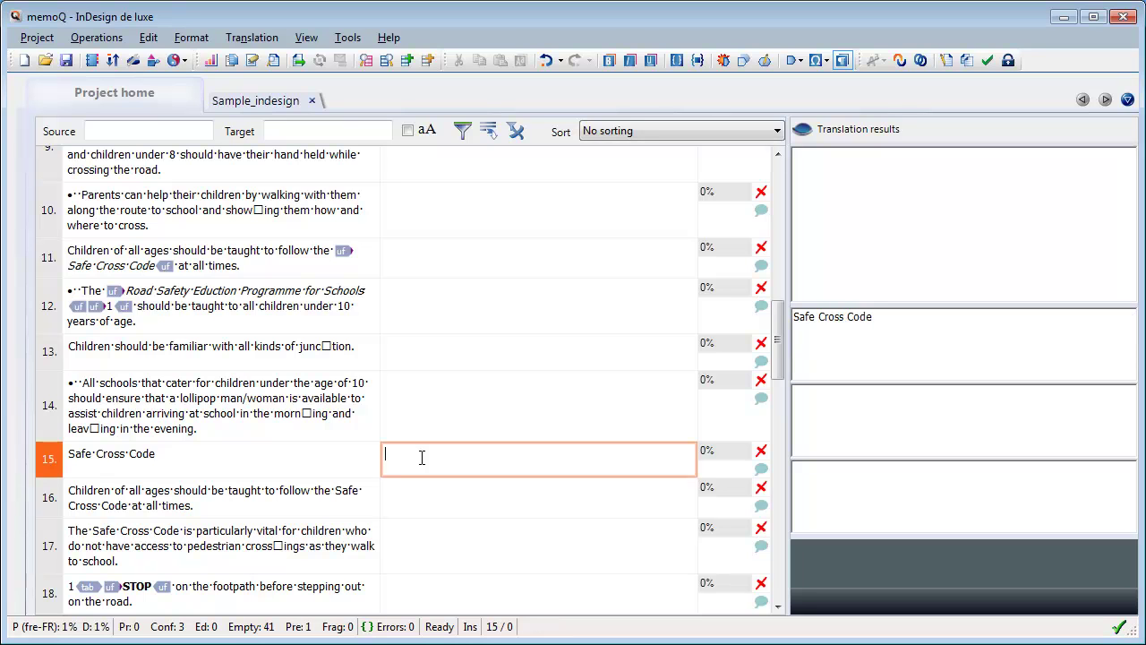
{"action": "type", "text": "Règles pour traverser en toute sécurité"}
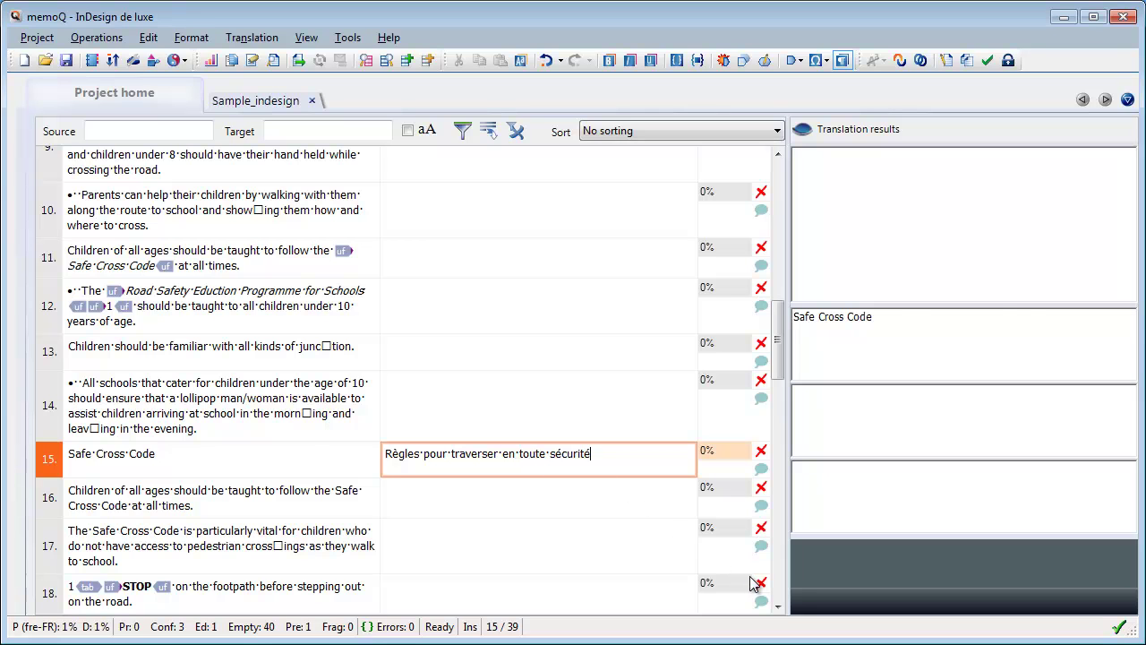
{"action": "key", "text": "ctrl+Return"}
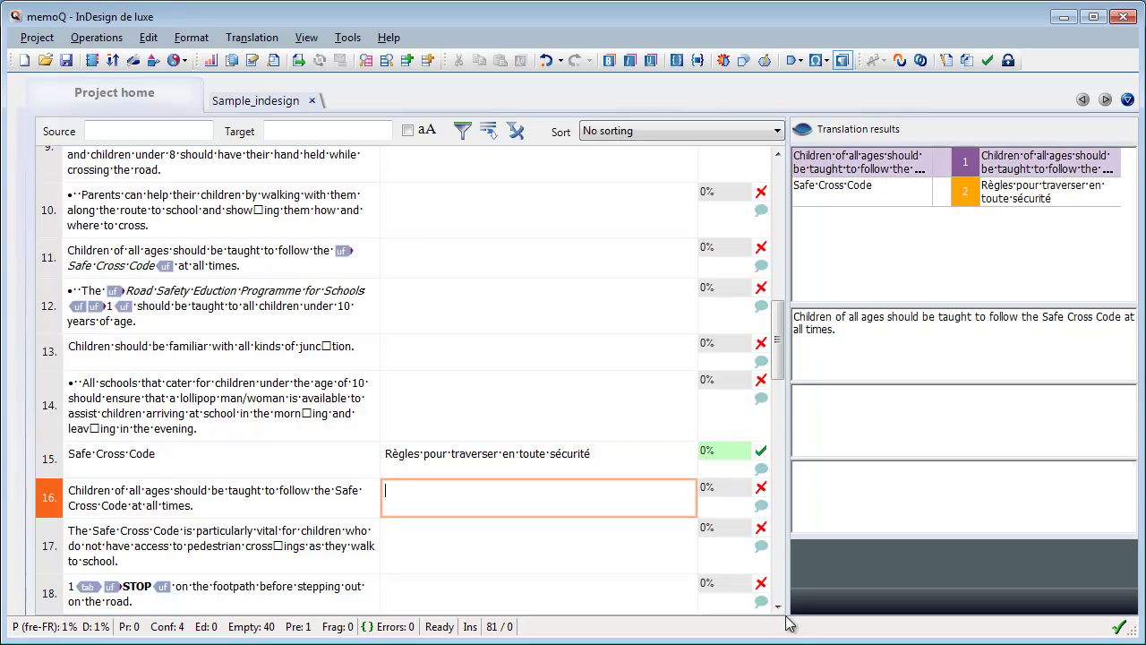
Fill segment 24 from the top TM match as 'Programmes de sensibilisation à la sécurité routière' and confirm it
{"action": "scroll", "coordinate": [776, 611], "scroll_direction": "down", "scroll_amount": 6}
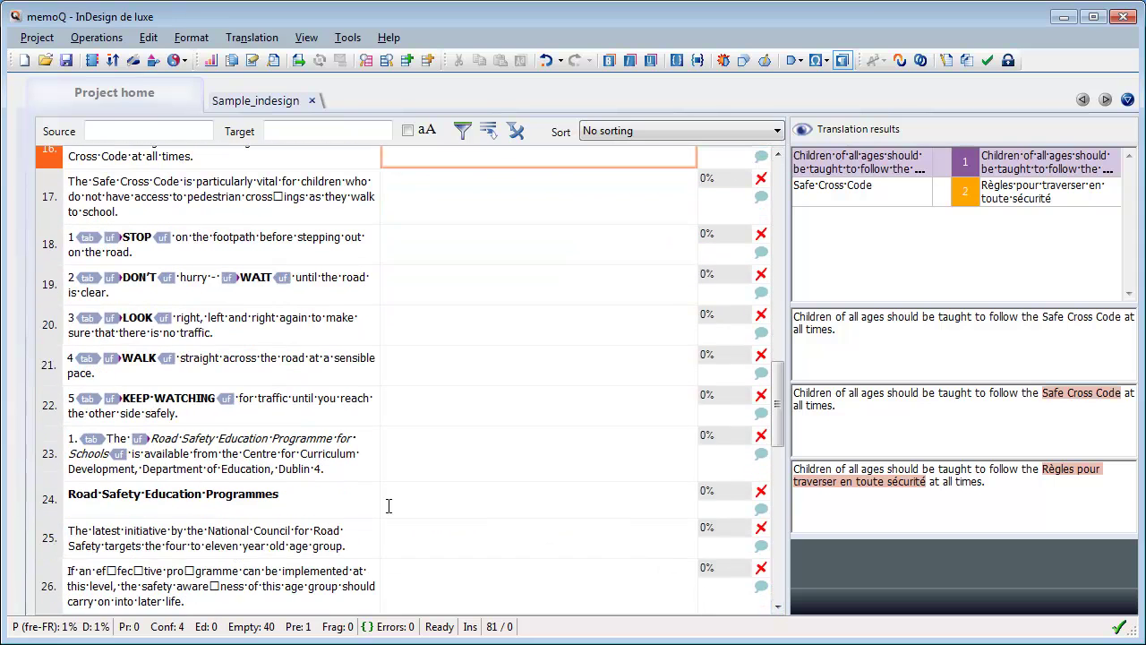
{"action": "left_click", "coordinate": [391, 499]}
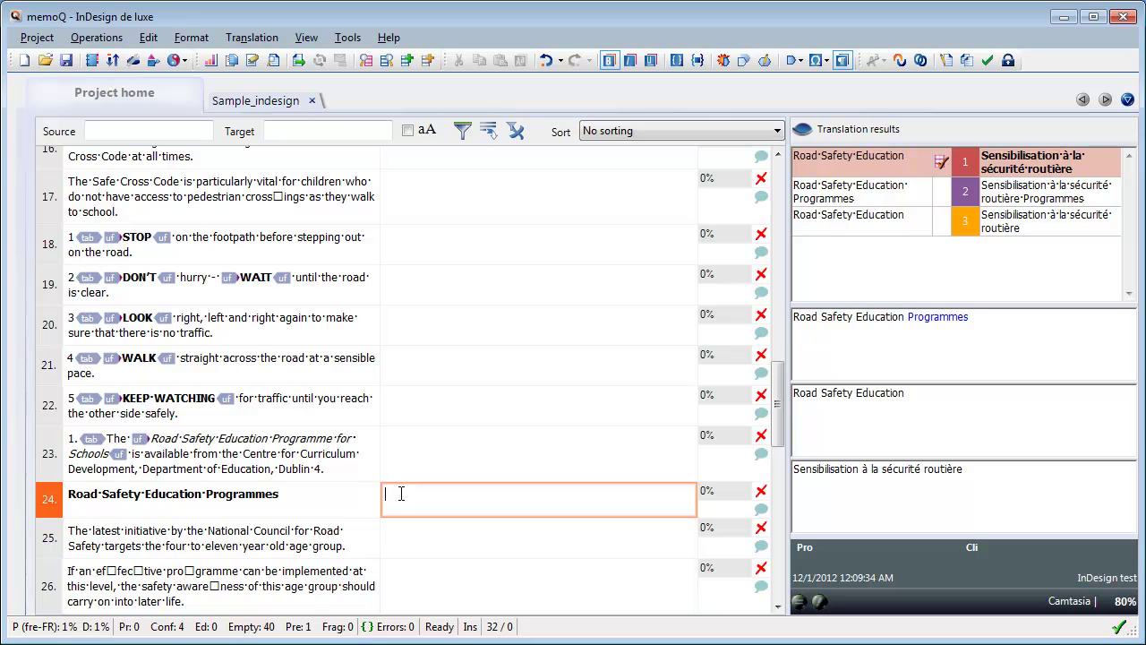
{"action": "key", "text": "ctrl+space"}
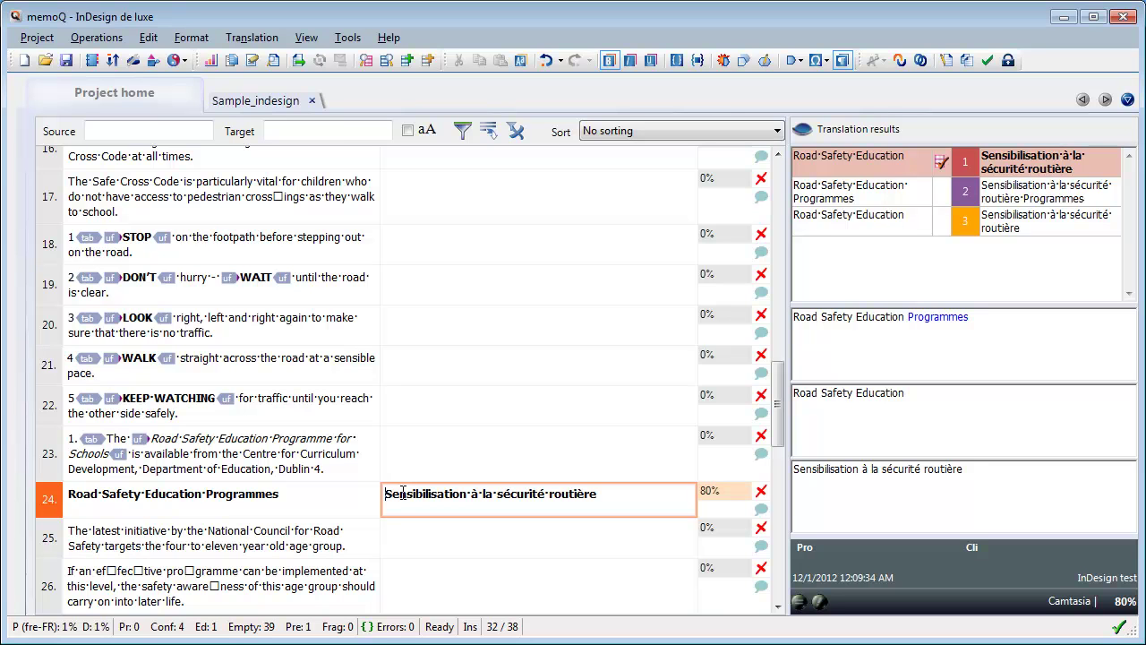
{"action": "type", "text": "Pro"}
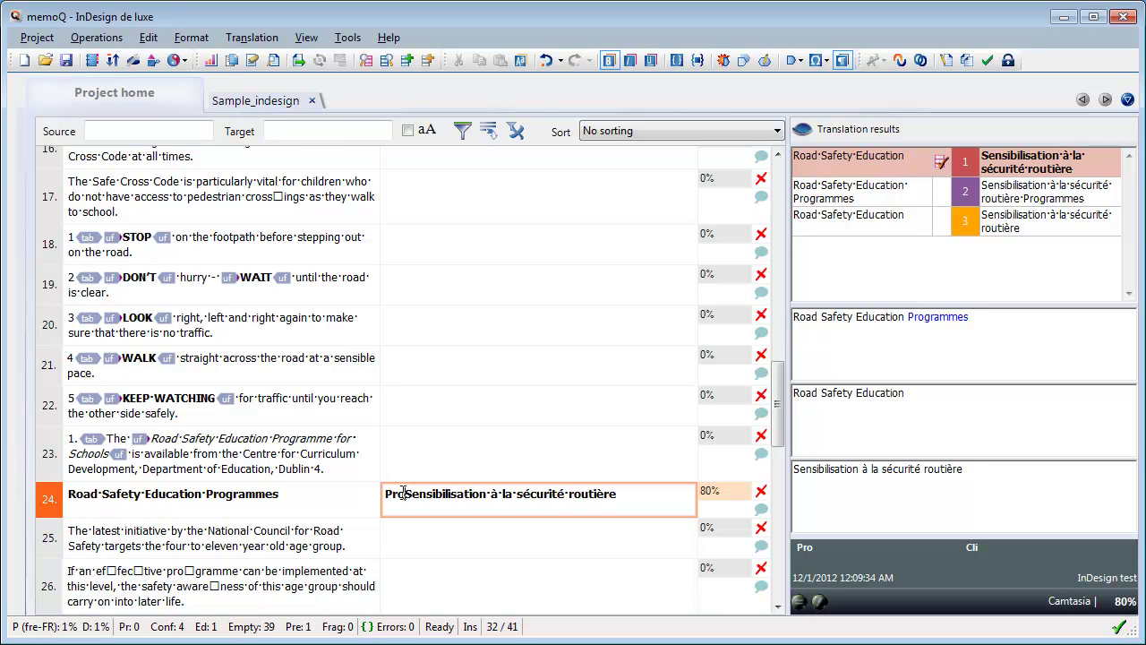
{"action": "type", "text": "grammes de"}
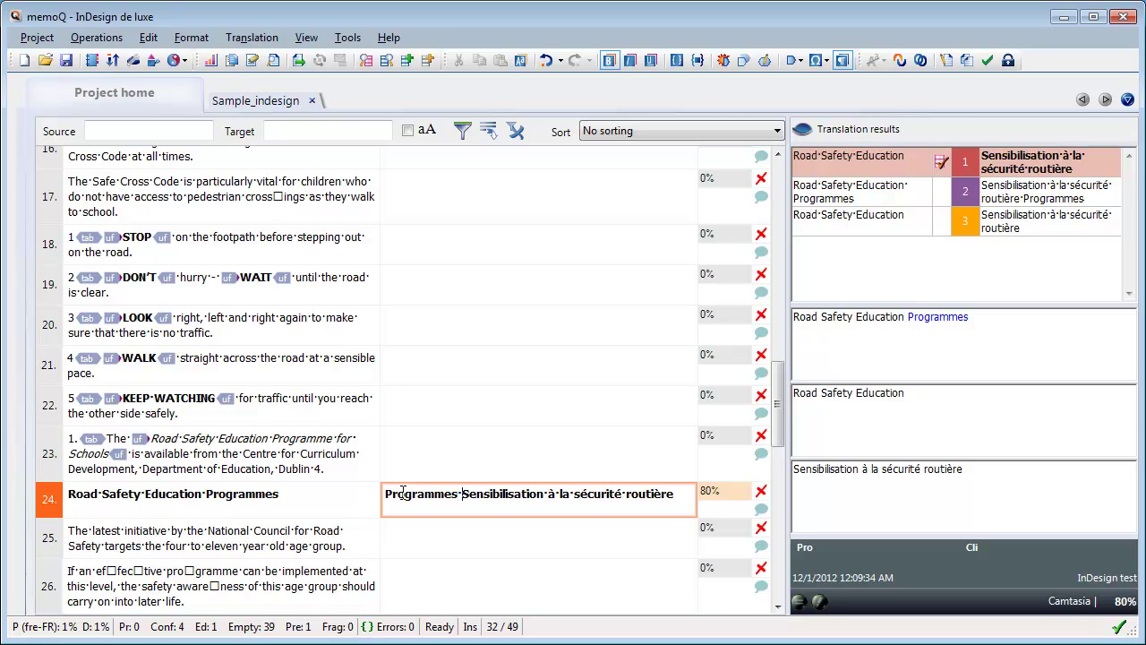
{"action": "key", "text": "Delete"}
{"action": "type", "text": "s"}
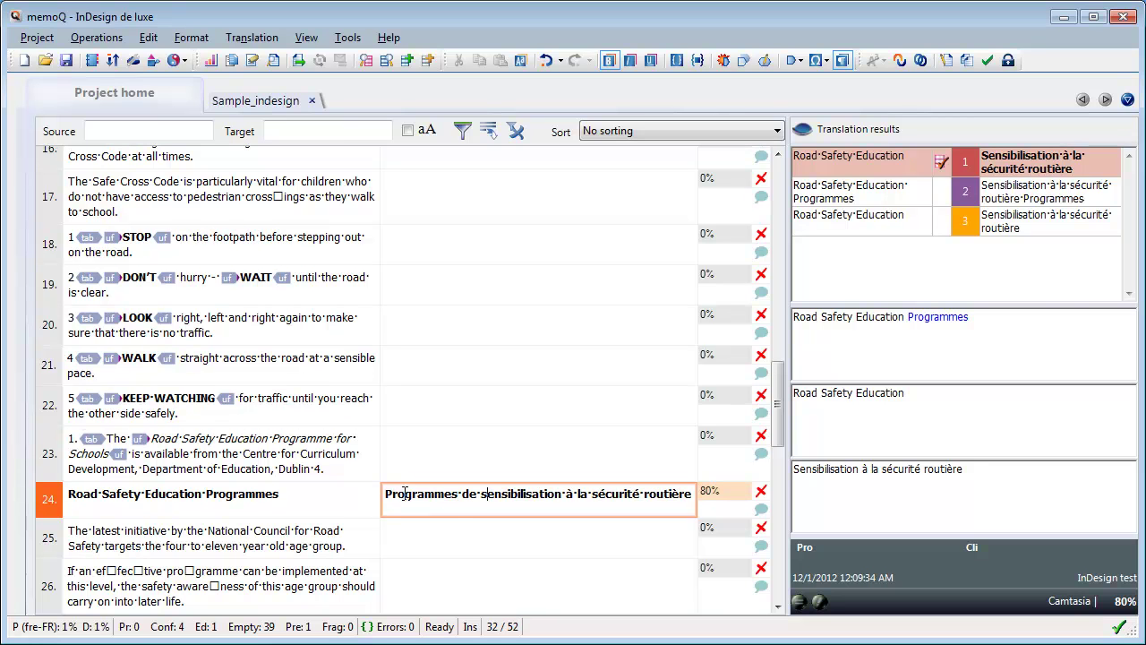
{"action": "key", "text": "ctrl+Return"}
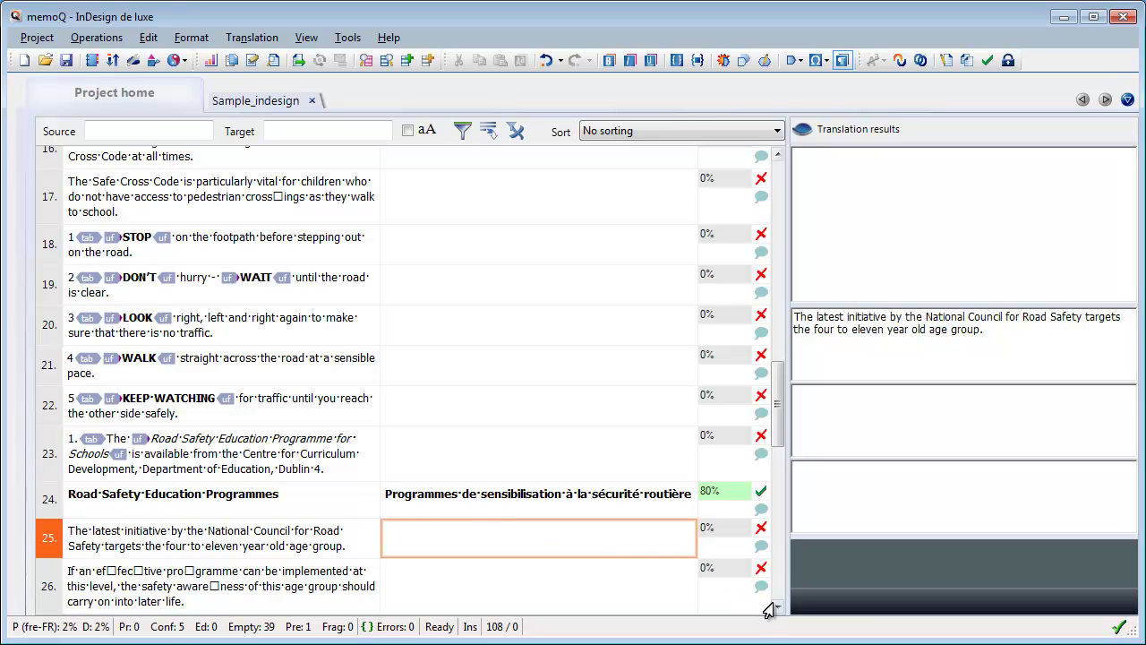
Translate segment 42's Future Events heading as 'Événements à venir' and confirm it
{"action": "scroll", "coordinate": [775, 610], "scroll_direction": "down", "scroll_amount": 6}
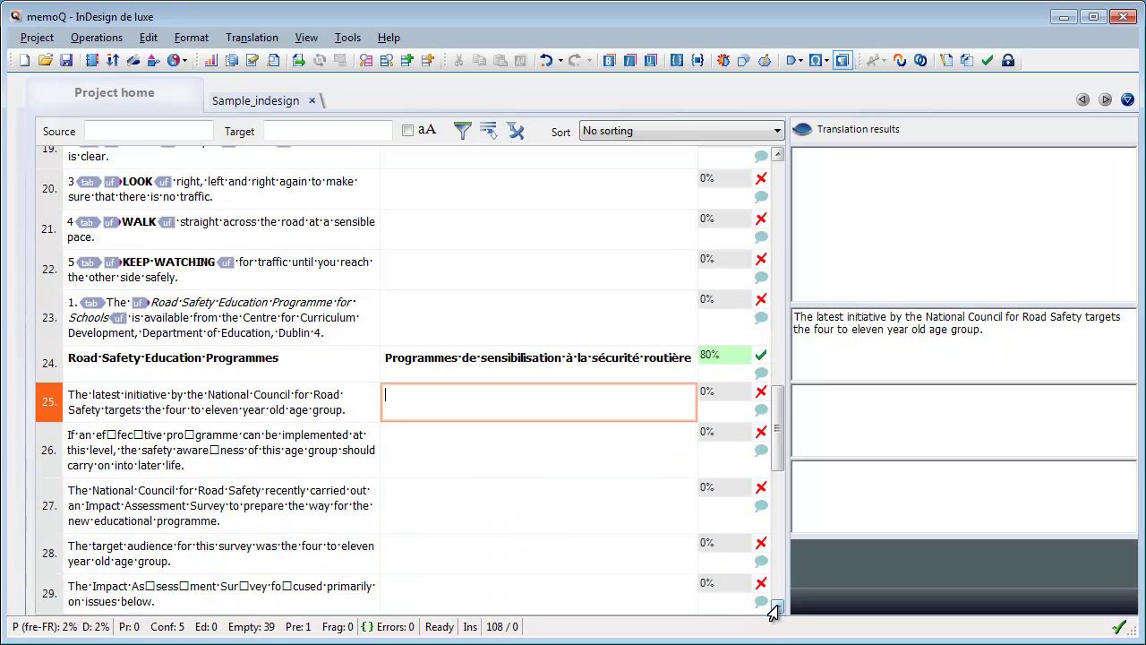
{"action": "scroll", "coordinate": [776, 610], "scroll_direction": "down", "scroll_amount": 1}
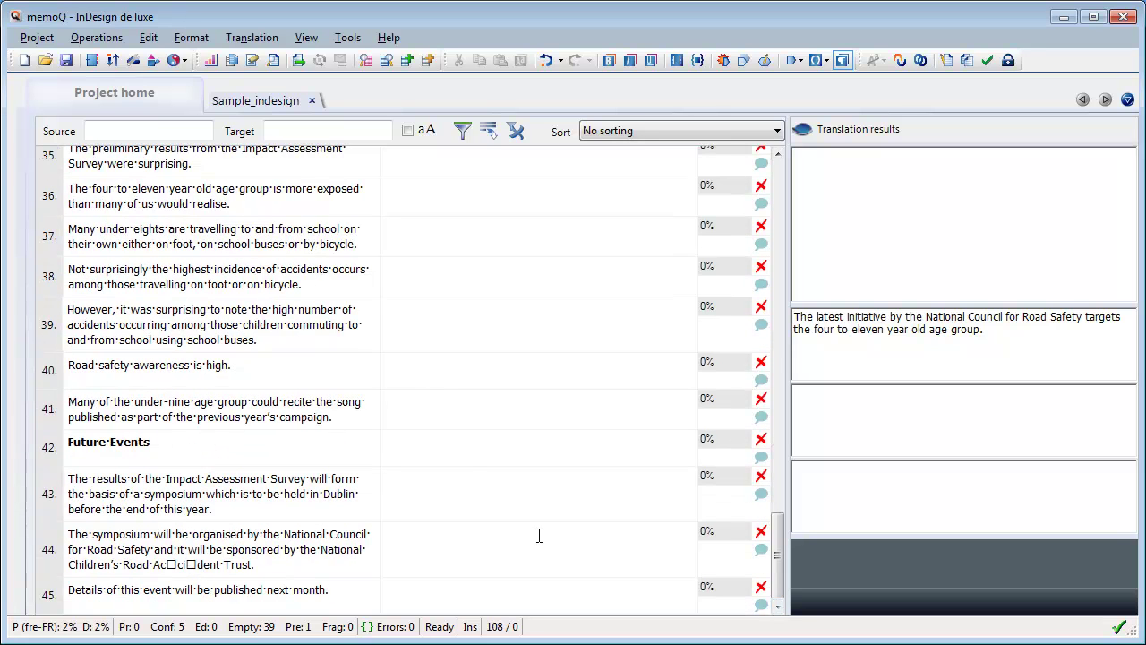
{"action": "left_click", "coordinate": [446, 448]}
{"action": "type", "text": "Événements à venir"}
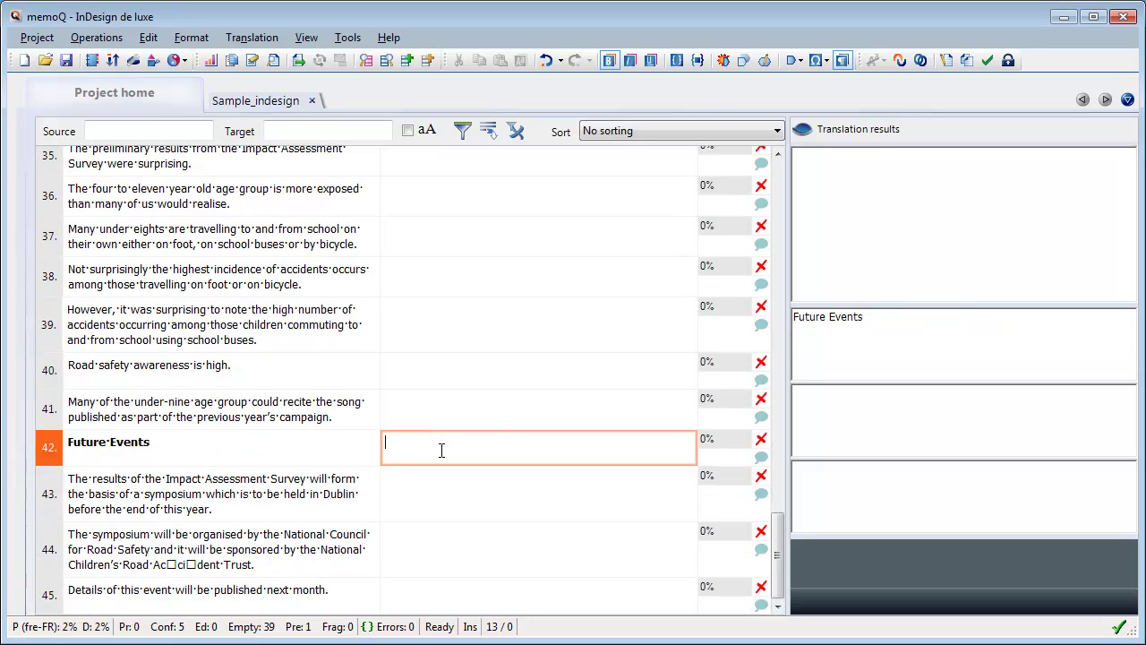
{"action": "key", "text": "ctrl+Return"}
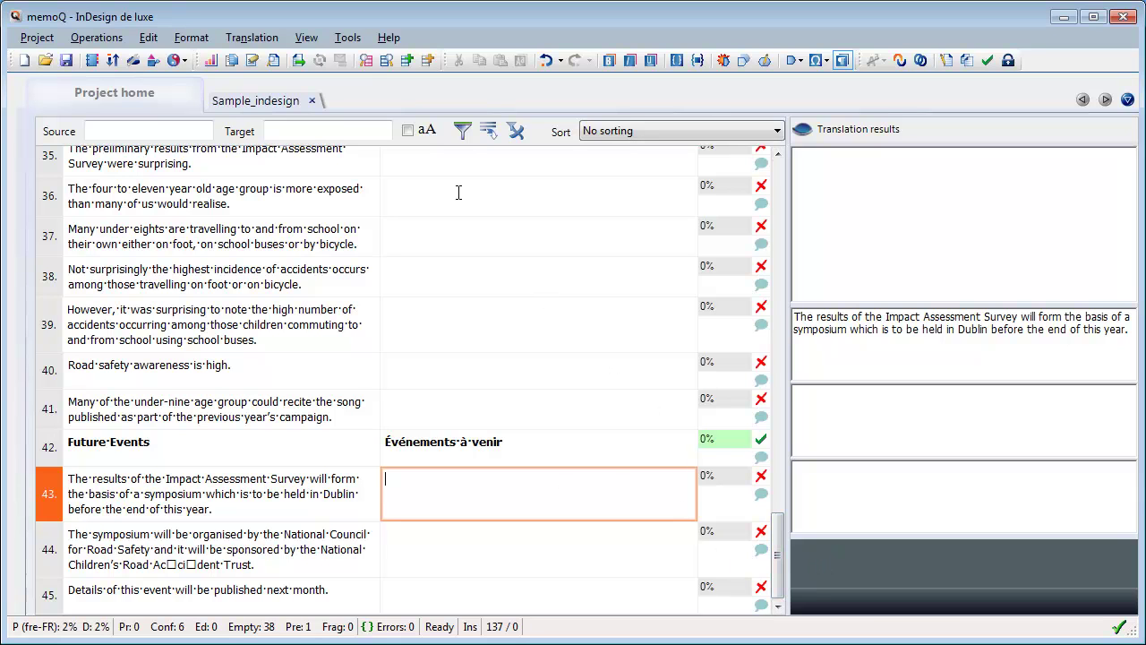
In Machine translation options, keep MT results always offered and enable the memoQ pseudo-translation plugin
{"action": "left_click", "coordinate": [347, 37]}
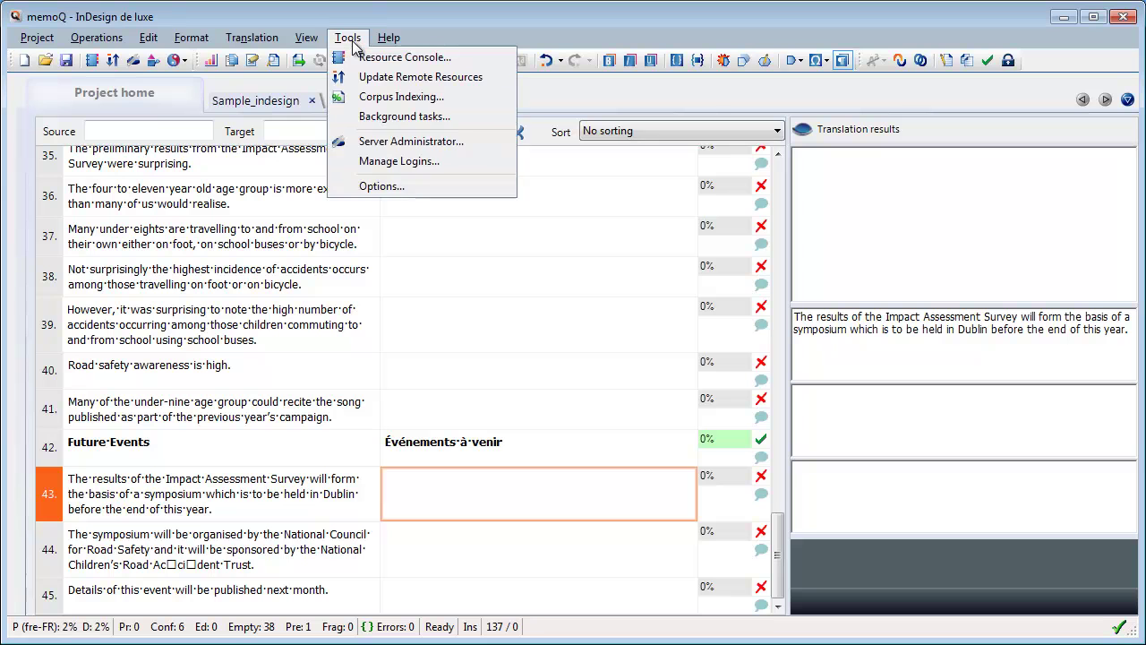
{"action": "left_click", "coordinate": [395, 190]}
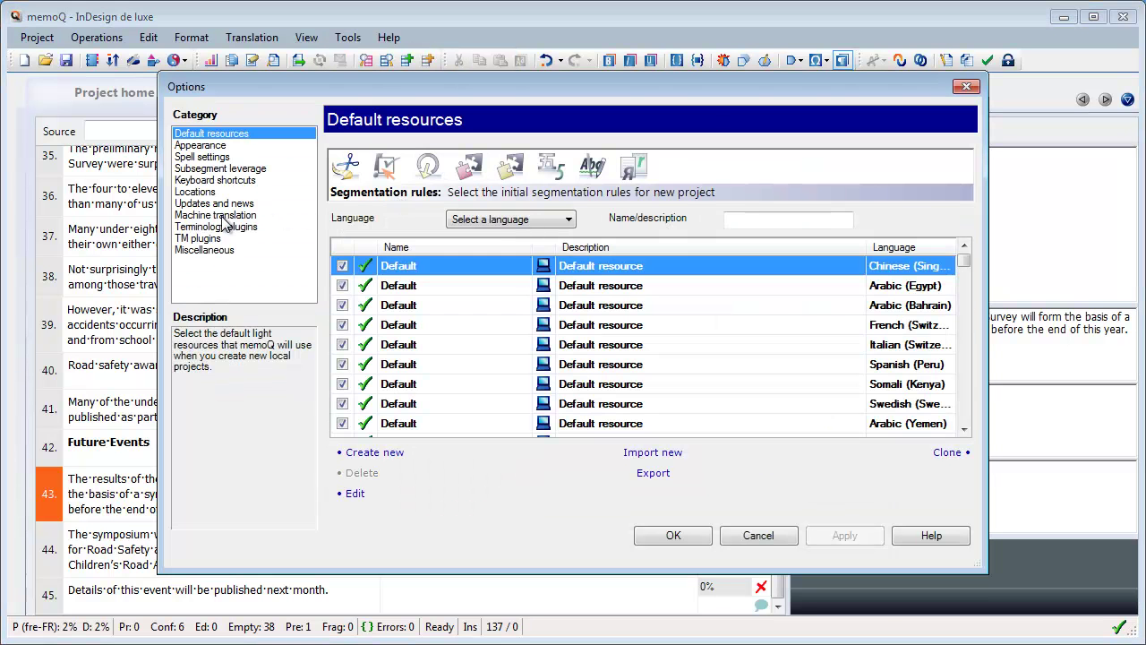
{"action": "left_click", "coordinate": [219, 216]}
{"action": "left_click", "coordinate": [381, 164]}
{"action": "left_click", "coordinate": [338, 161]}
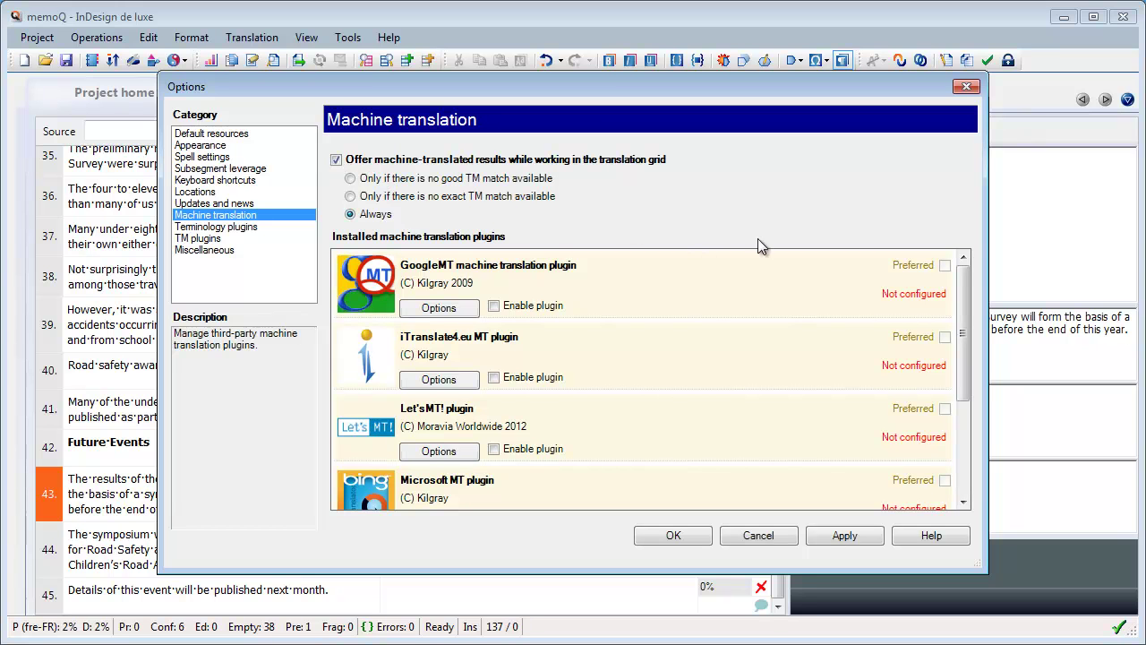
{"action": "left_click_drag", "start_coordinate": [962, 303], "coordinate": [963, 431]}
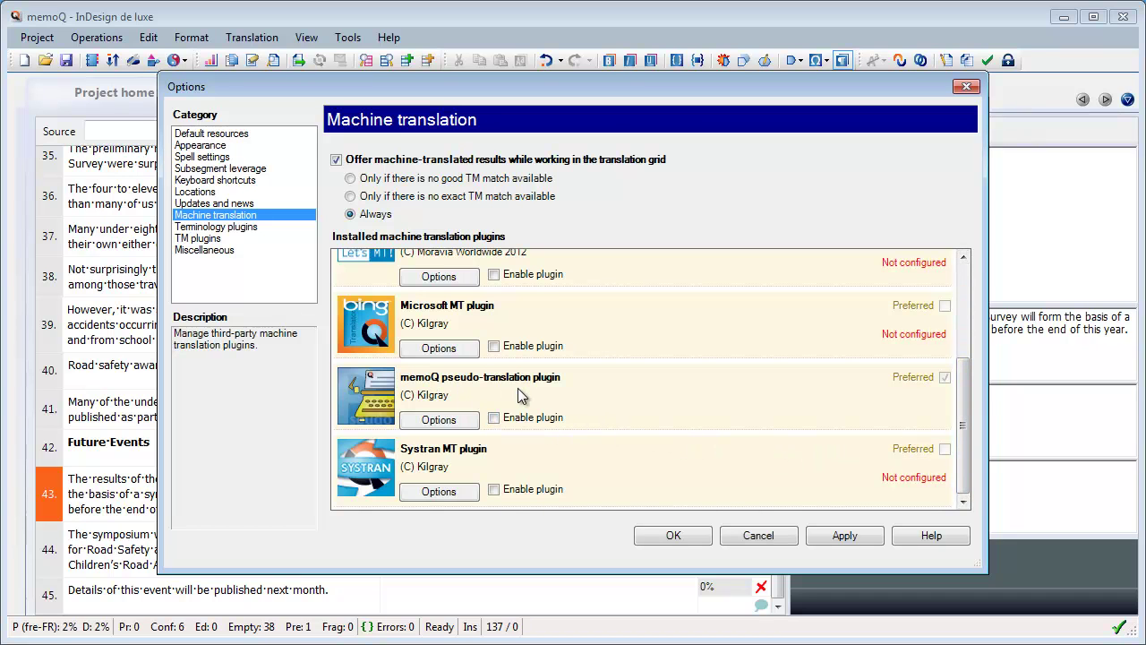
{"action": "left_click", "coordinate": [495, 418]}
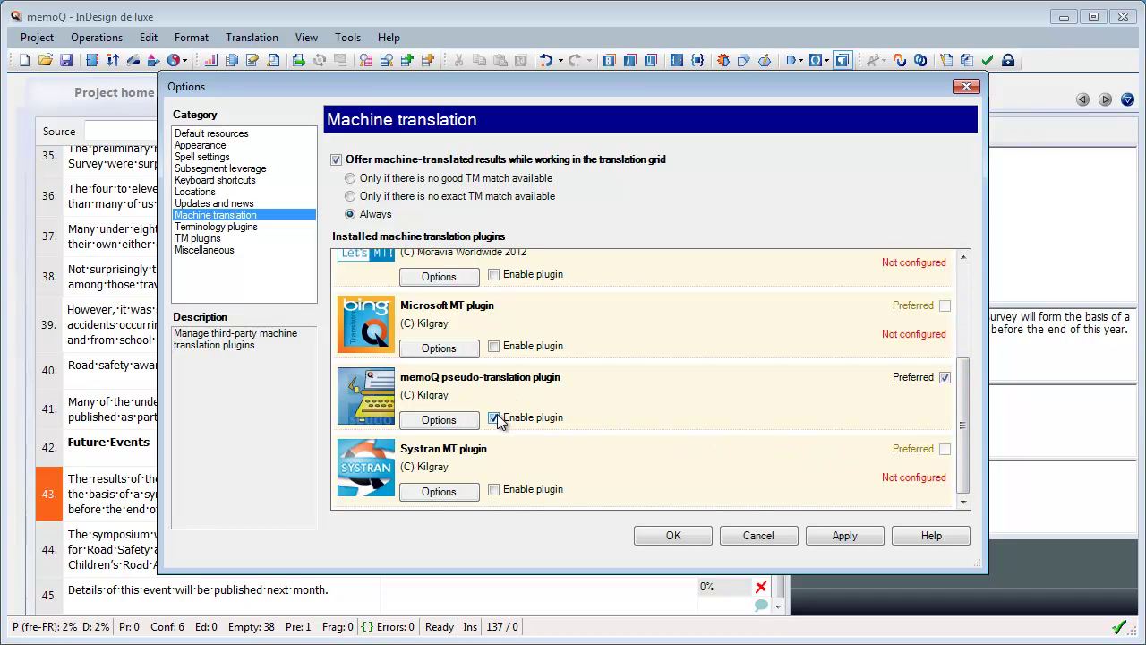
{"action": "left_click", "coordinate": [673, 534]}
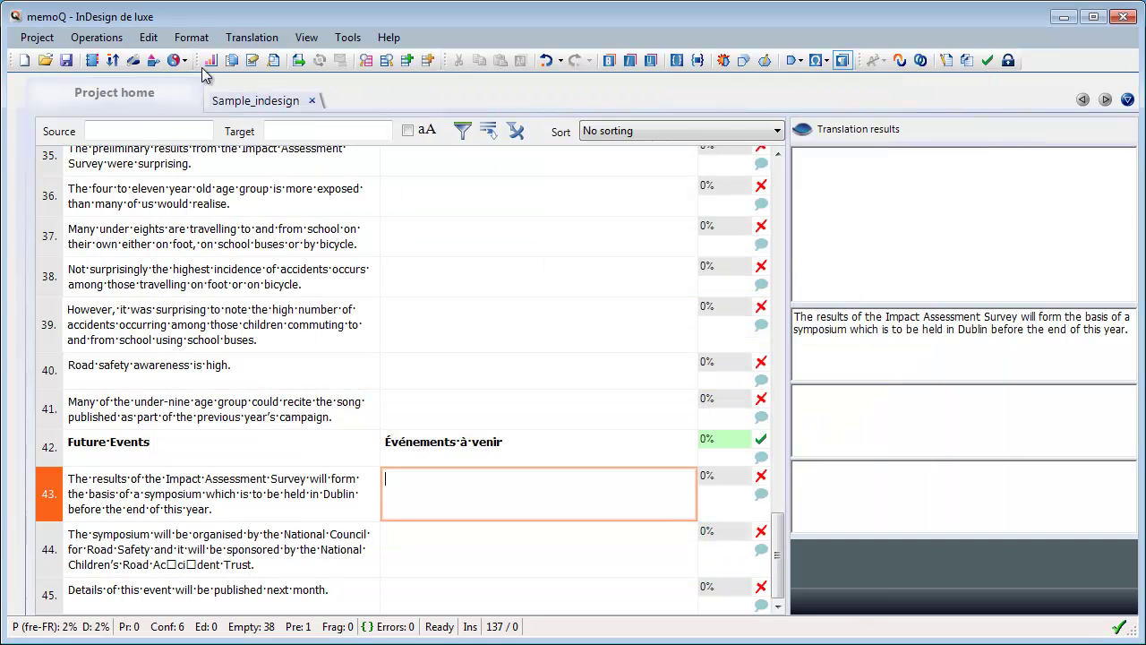
Run Pre-translate on the active document with machine translation, filling empty segments with pseudo-translations
{"action": "left_click", "coordinate": [231, 63]}
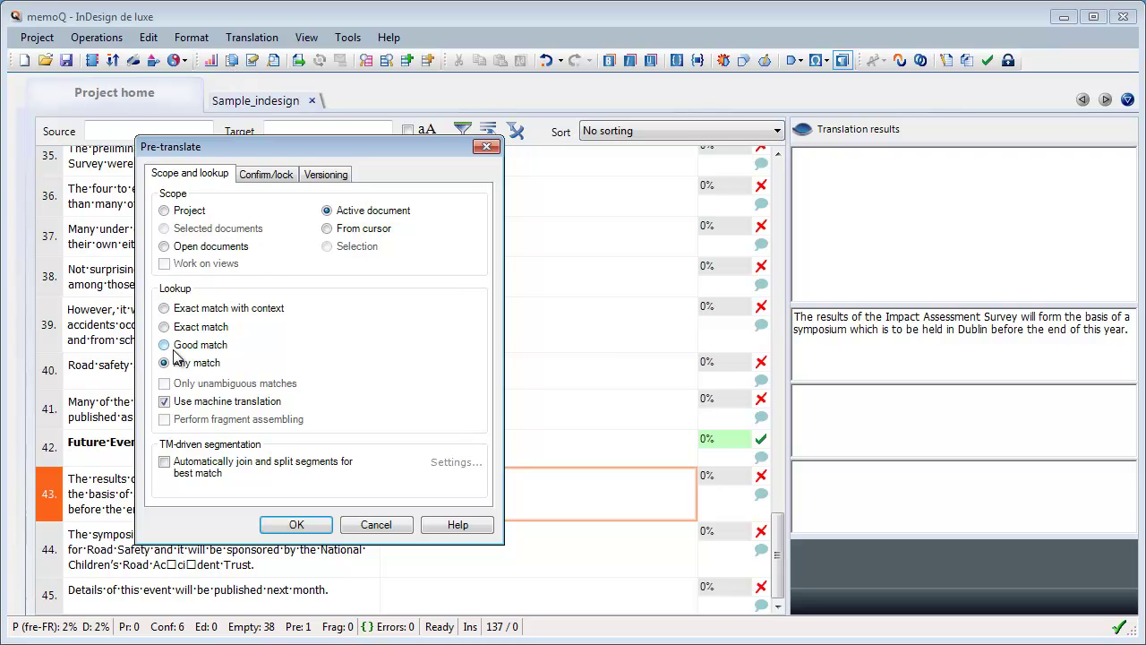
{"action": "left_click", "coordinate": [297, 524]}
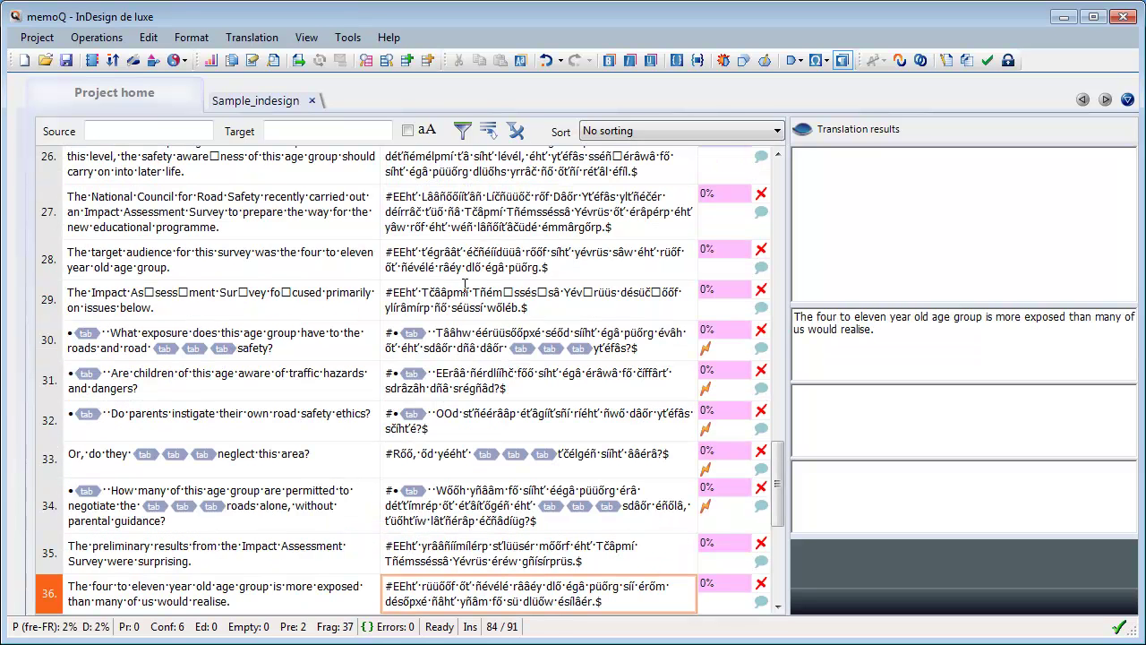
Delete the leading # from the bullet questions in segments 30, 31, 32 and 34
{"action": "left_click", "coordinate": [388, 333]}
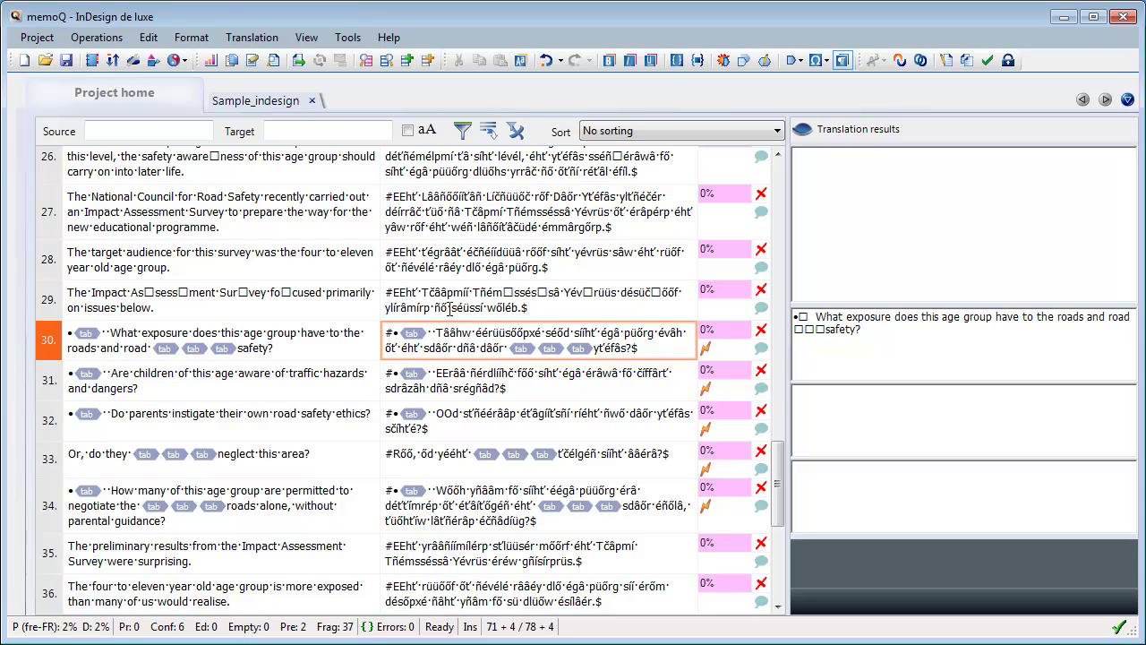
{"action": "key", "text": "Delete"}
{"action": "left_click", "coordinate": [389, 379]}
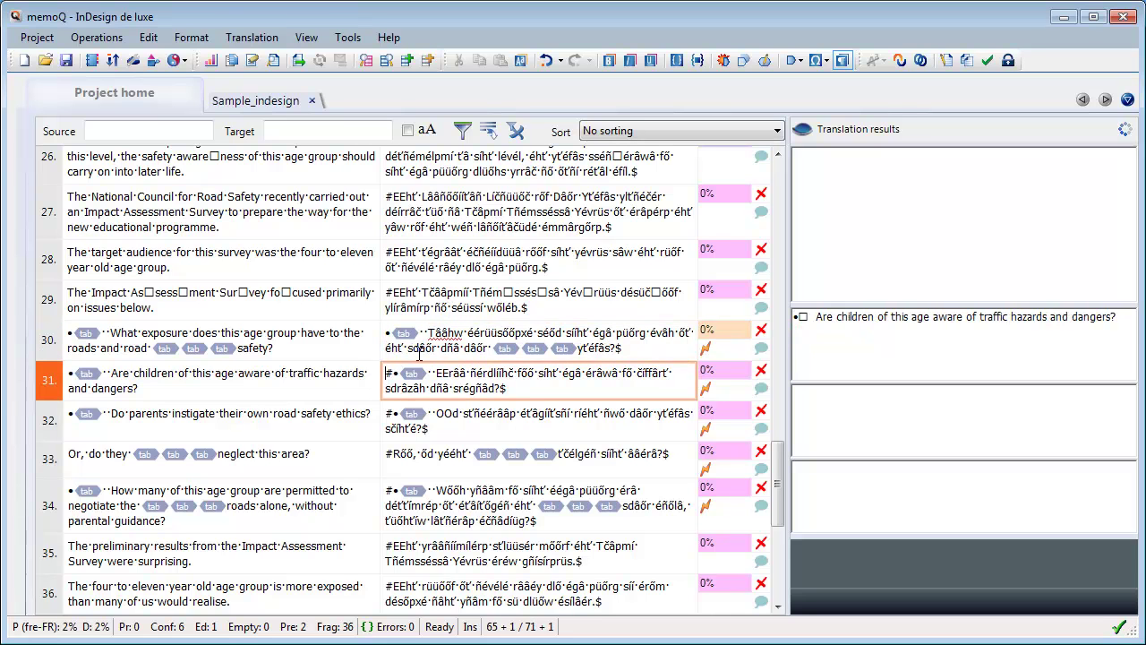
{"action": "key", "text": "Delete"}
{"action": "left_click", "coordinate": [388, 414]}
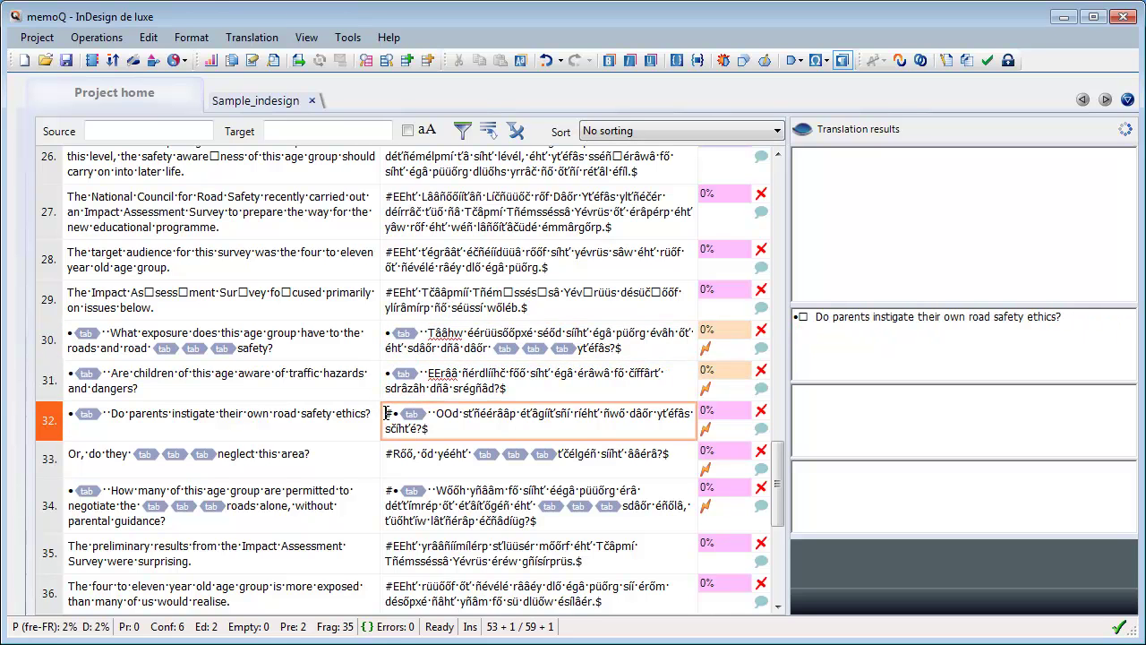
{"action": "key", "text": "Delete"}
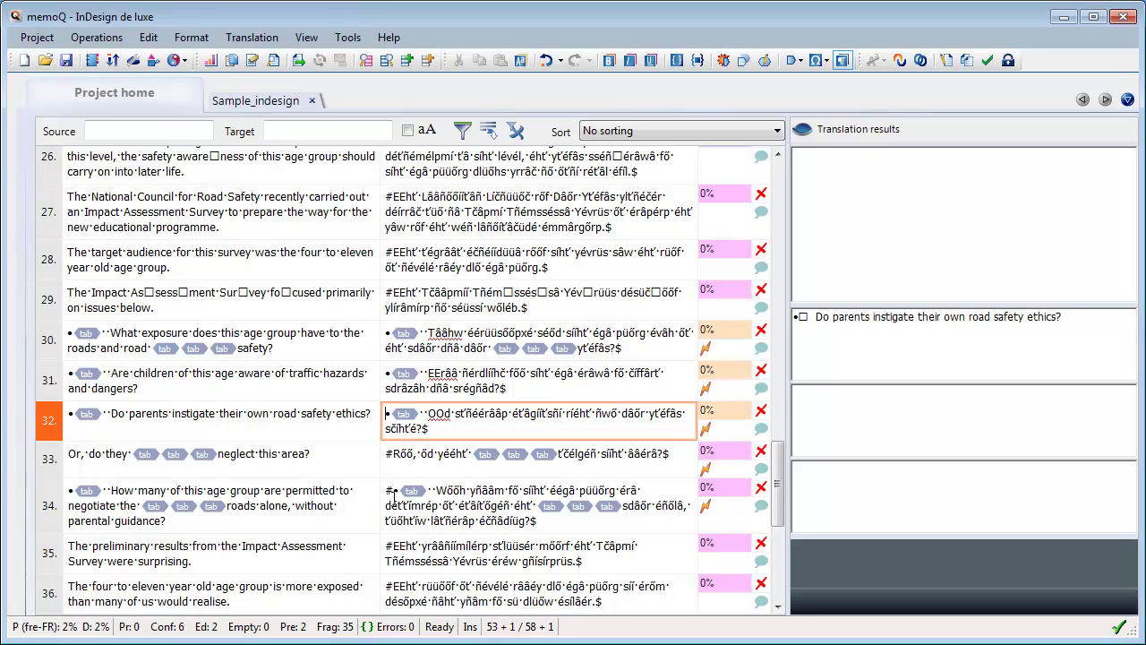
{"action": "left_click", "coordinate": [389, 492]}
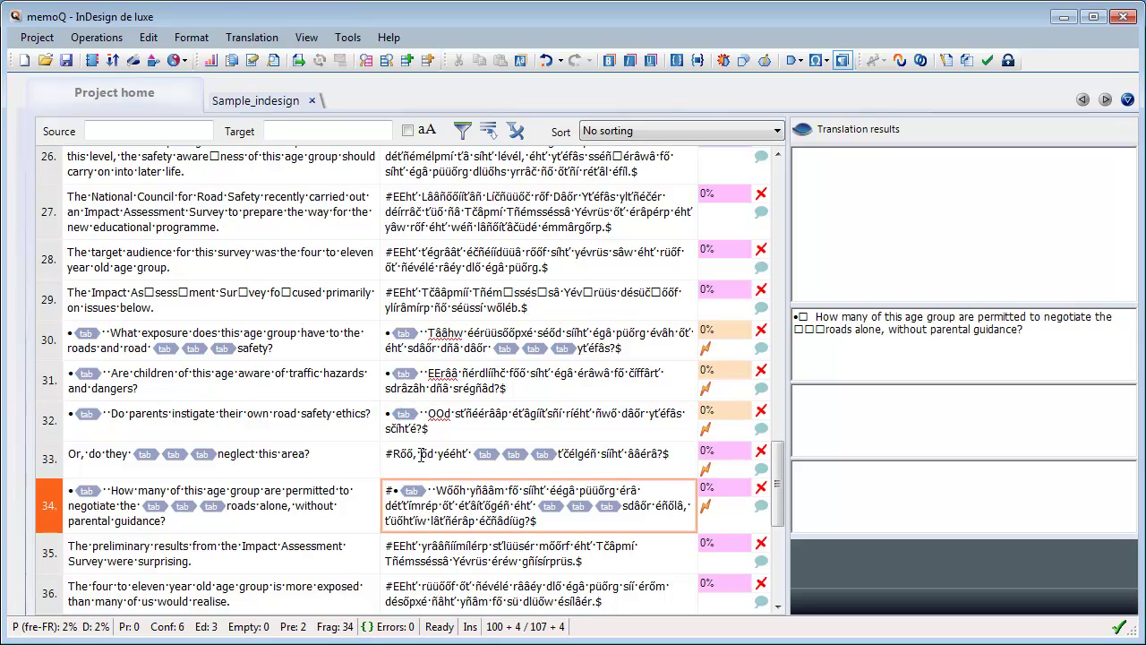
{"action": "key", "text": "Delete"}
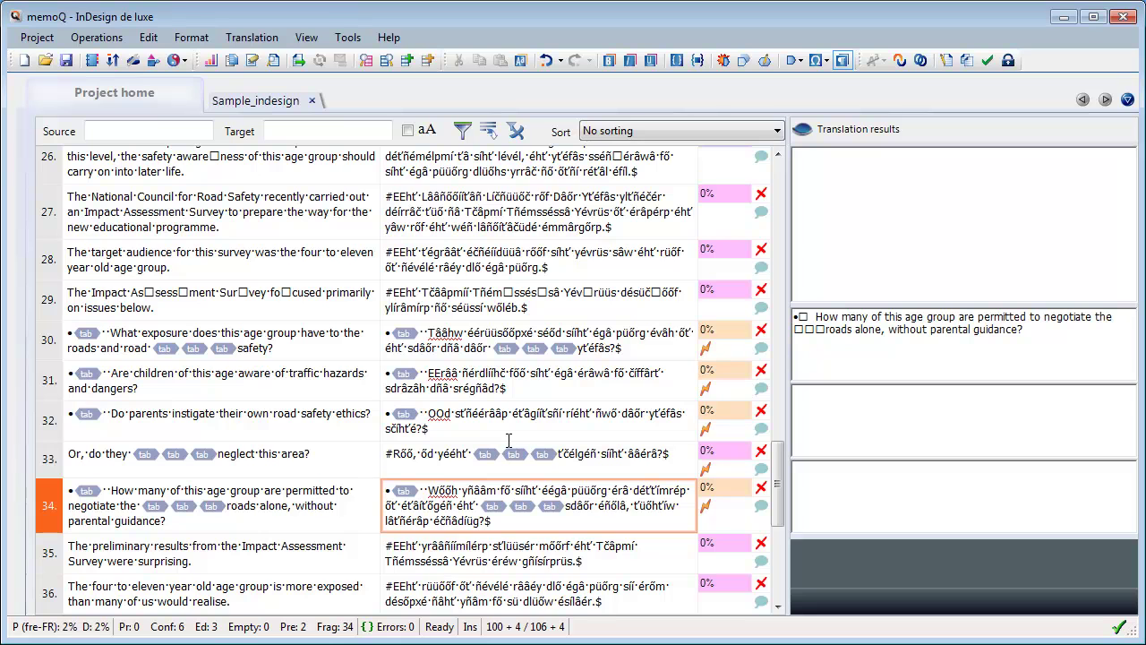
Delete the leading # from numbered steps in segments 19–22, then return to the first segment
{"action": "key", "text": "ctrl+End"}
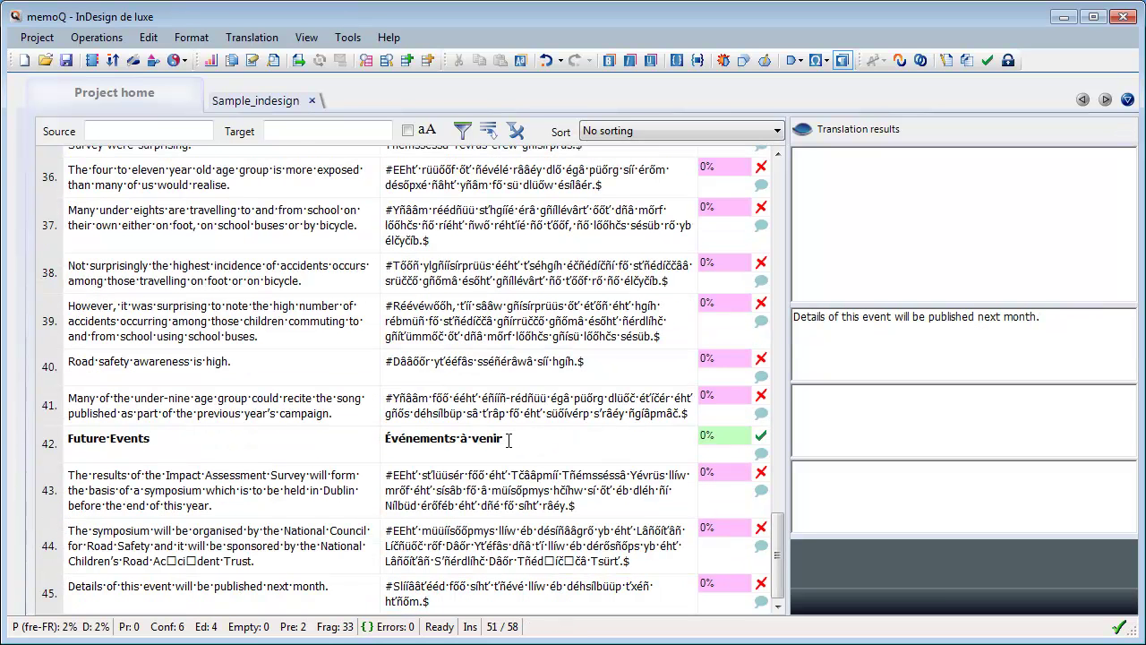
{"action": "key", "text": "Page_Up"}
{"action": "key", "text": "Page_Up"}
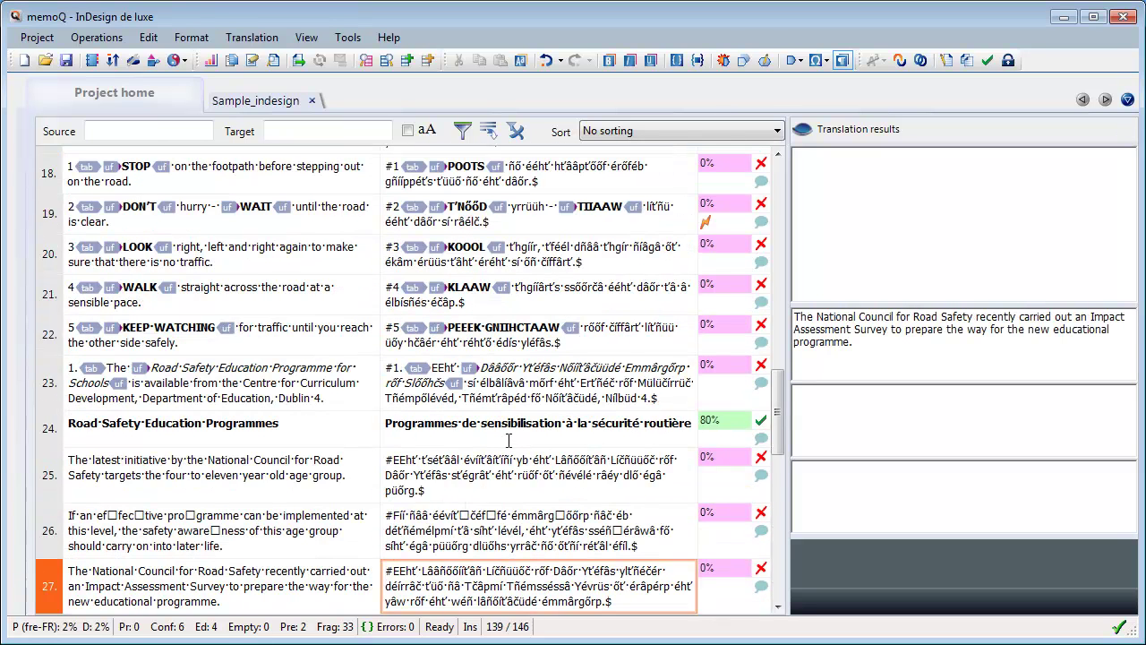
{"action": "left_click", "coordinate": [387, 162]}
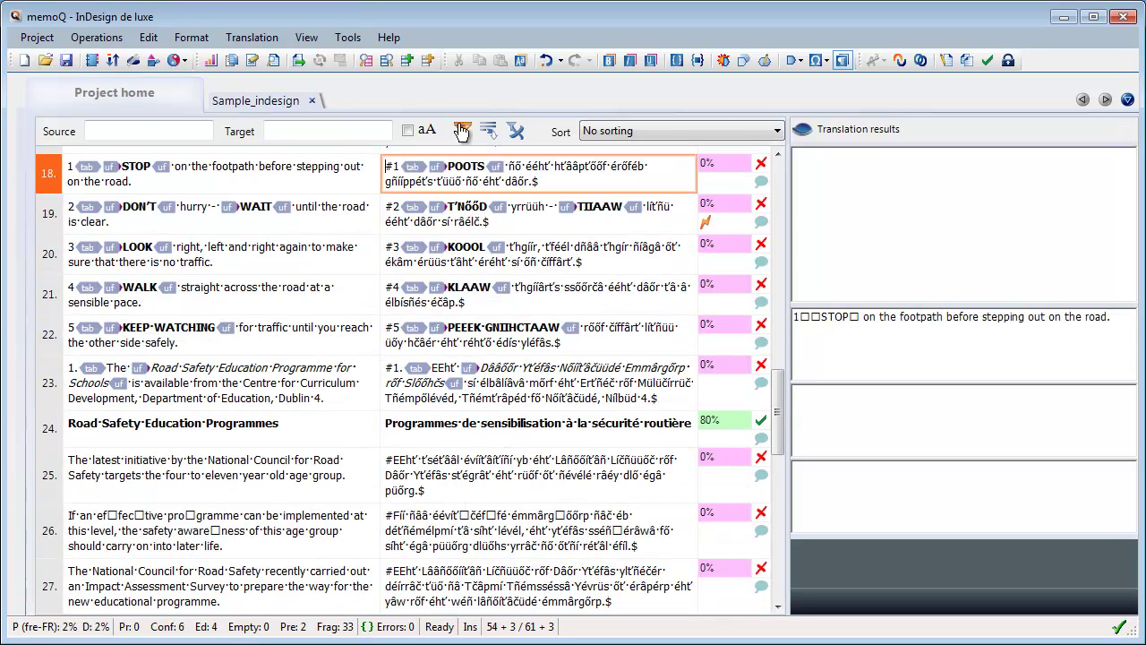
{"action": "left_click", "coordinate": [395, 206]}
{"action": "key", "text": "BackSpace"}
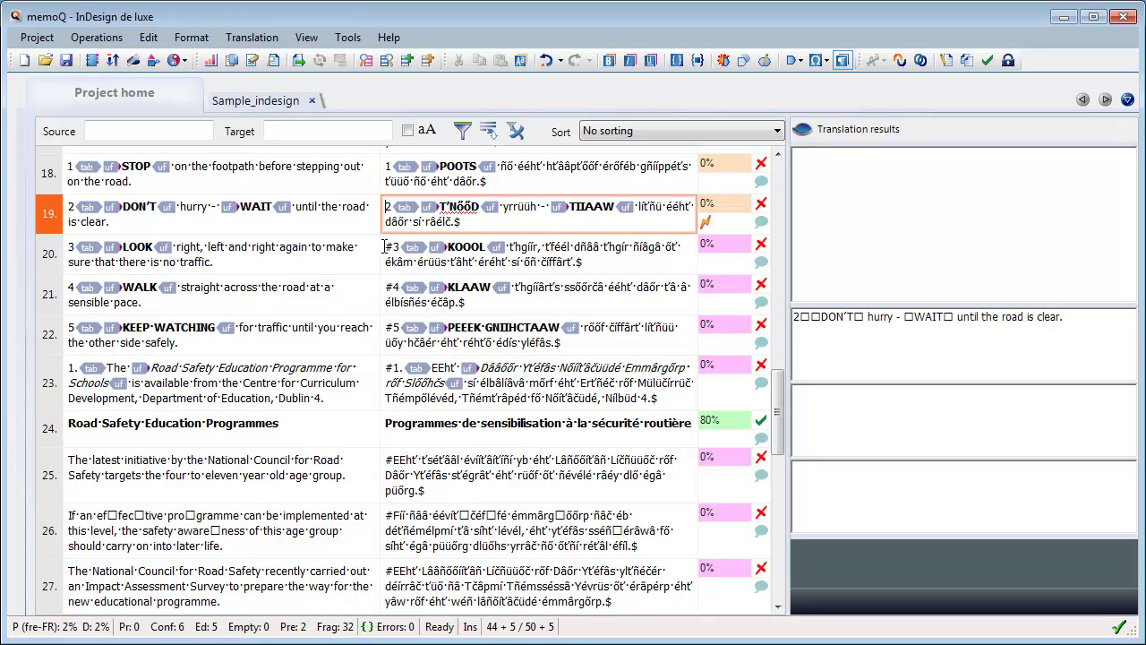
{"action": "left_click", "coordinate": [386, 246]}
{"action": "key", "text": "BackSpace"}
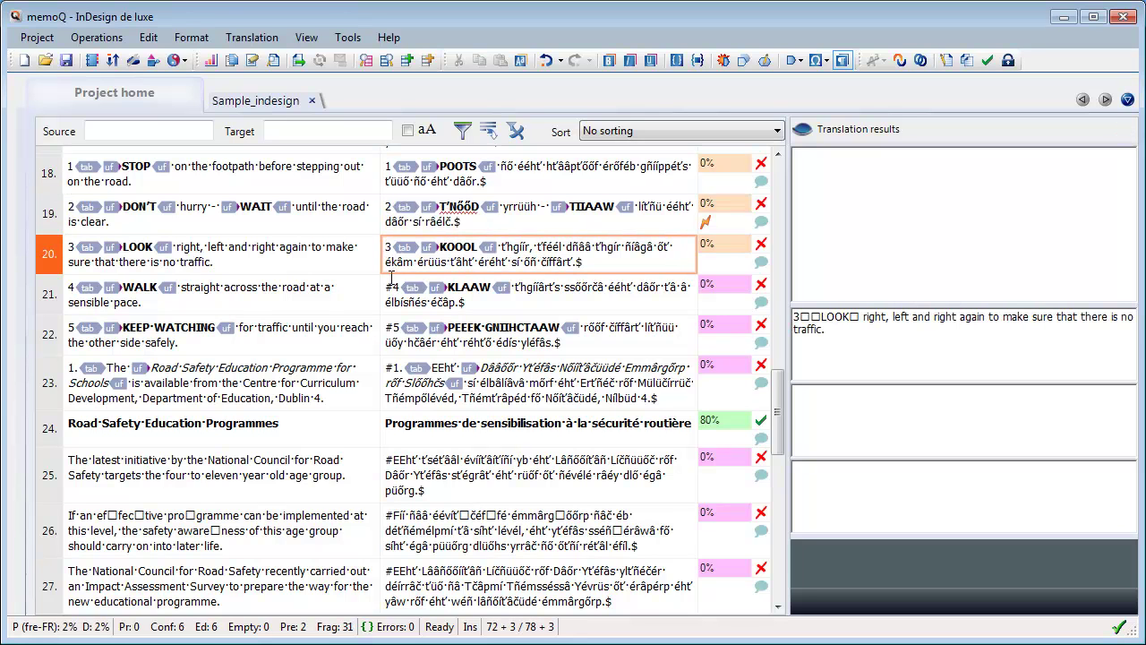
{"action": "left_click", "coordinate": [387, 284]}
{"action": "key", "text": "BackSpace"}
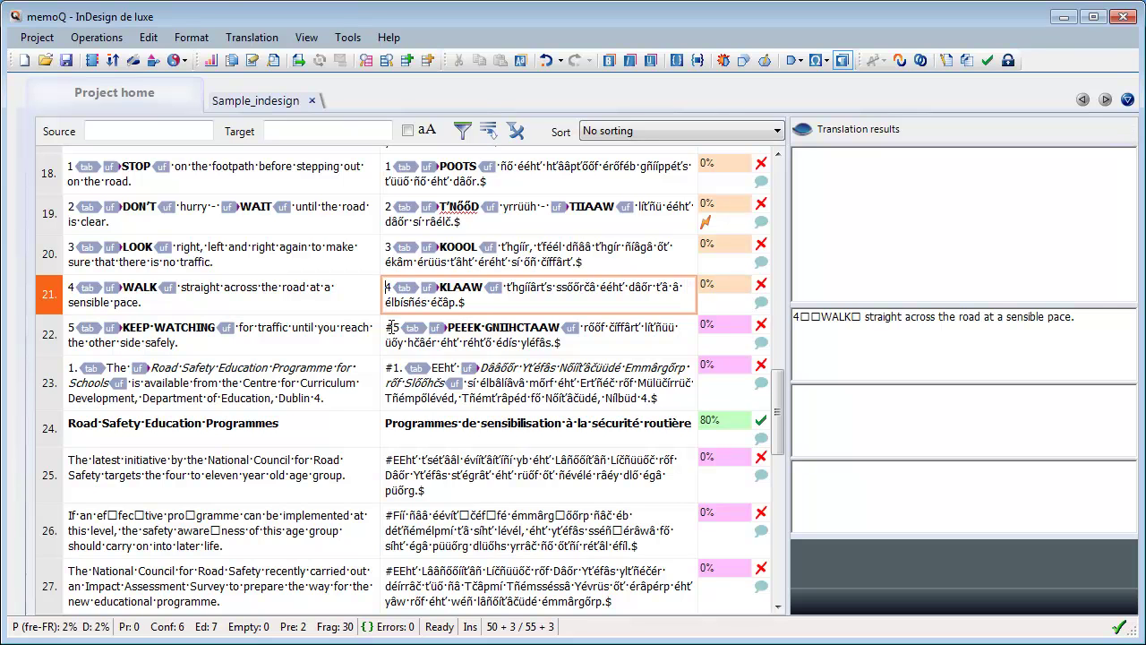
{"action": "left_click", "coordinate": [391, 327]}
{"action": "key", "text": "BackSpace"}
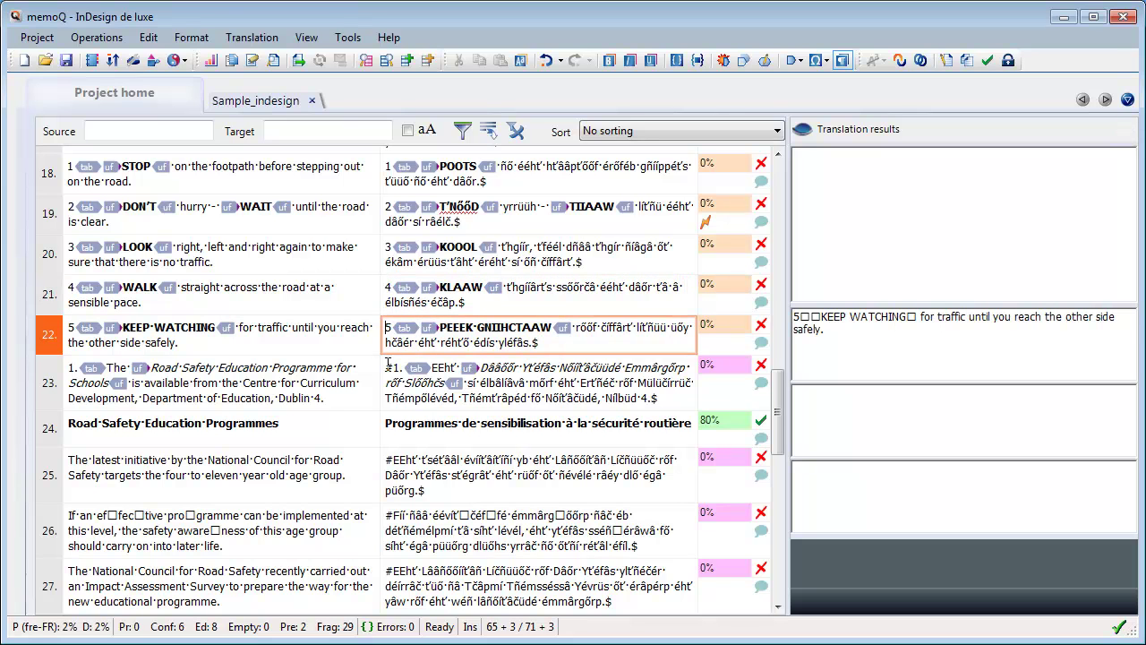
{"action": "left_click", "coordinate": [388, 365]}
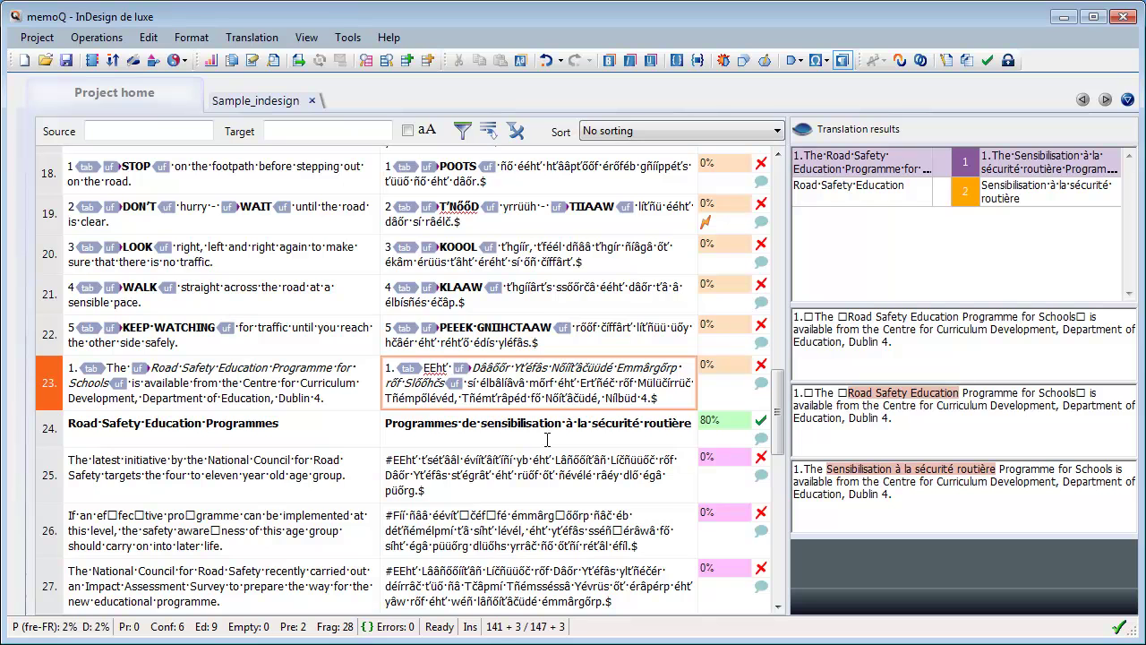
{"action": "key", "text": "ctrl+Home"}
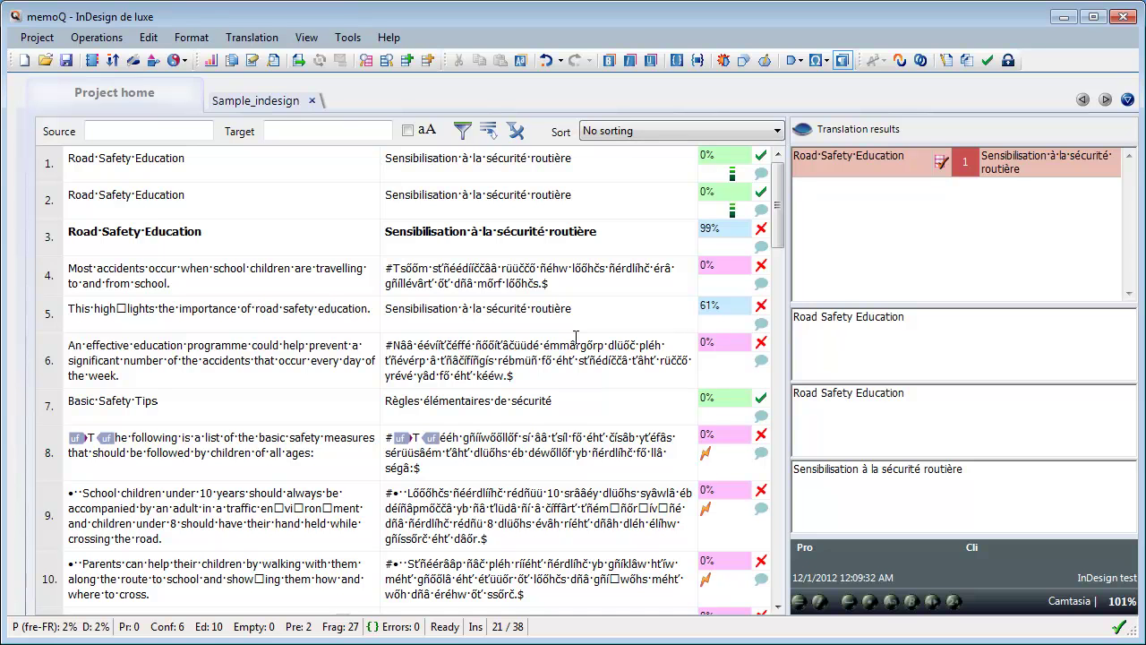
Export Sample_indesign as memoQ XLIFF with skeleton, saving Sample_indesign_fre-FR.mqxlz in InDesign de luxe
{"action": "left_click", "coordinate": [124, 100]}
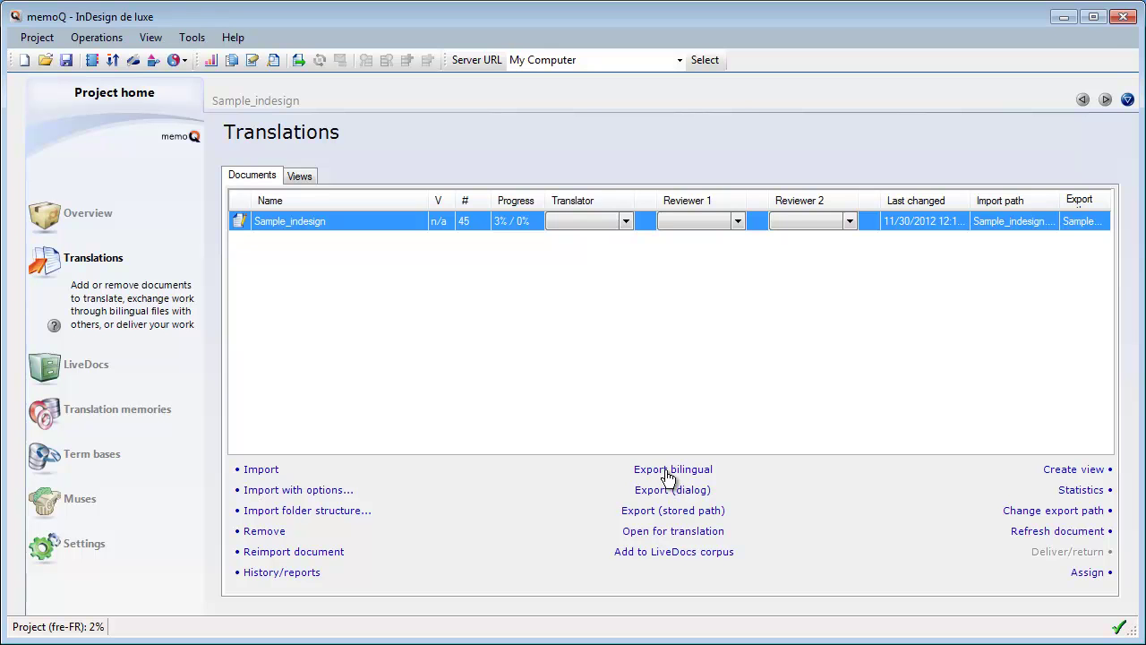
{"action": "left_click", "coordinate": [668, 472]}
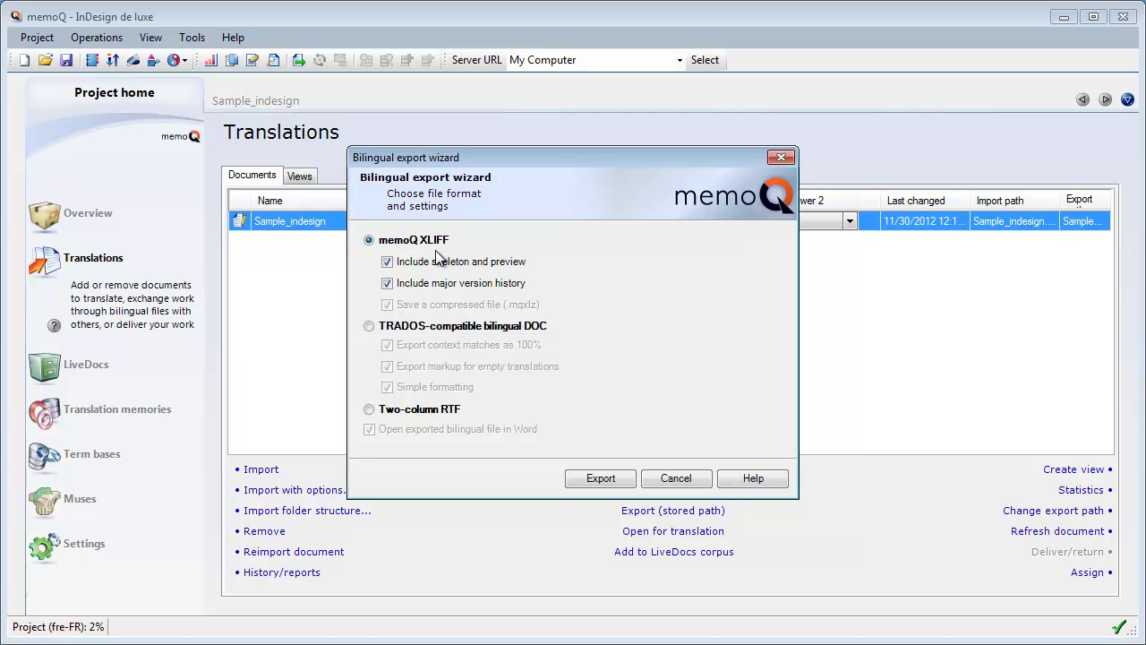
{"action": "left_click", "coordinate": [598, 476]}
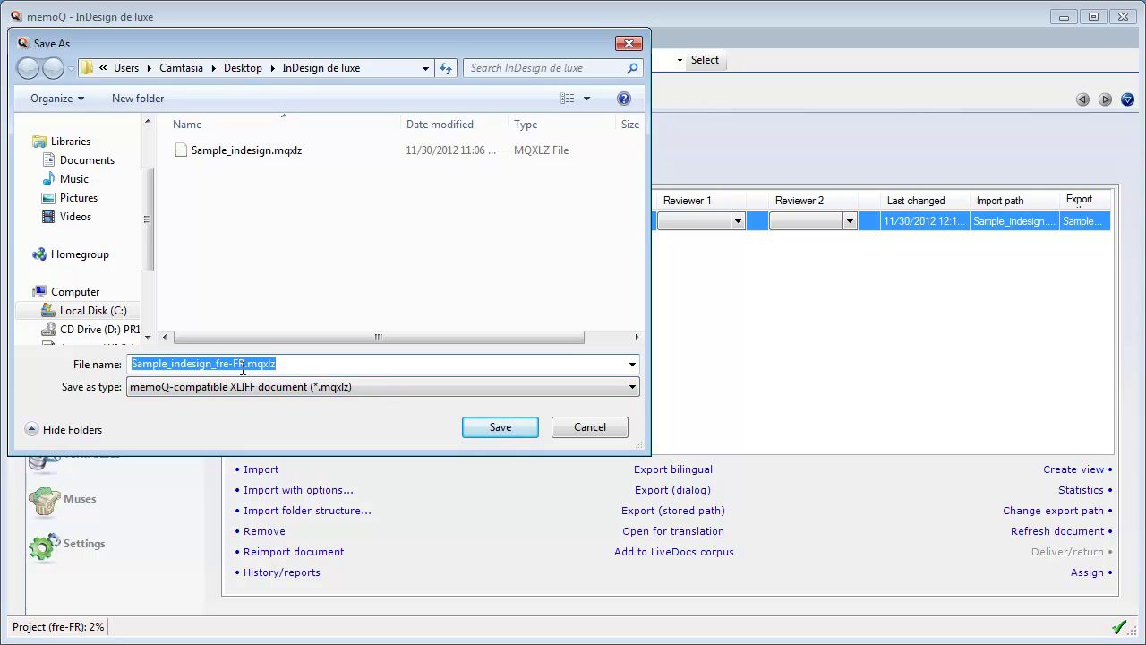
{"action": "left_click", "coordinate": [499, 428]}
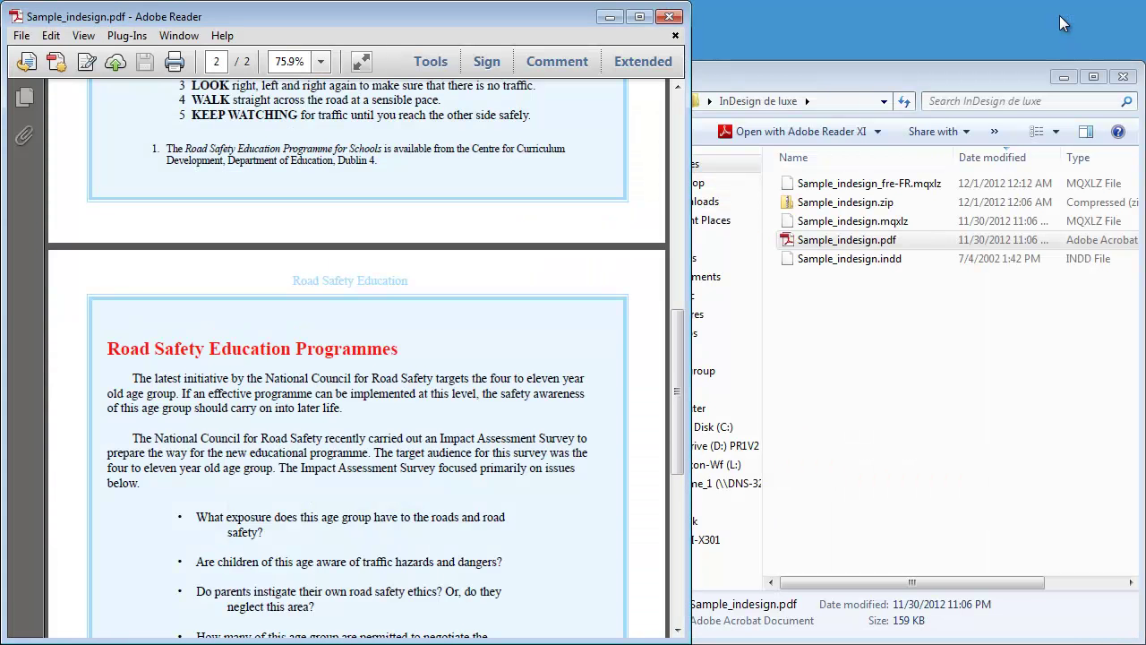
Confirm Sample_indesign_fre-FR.mqxlz (131 KB) is in the InDesign de luxe folder, then return to Language Terminal
{"action": "left_click", "coordinate": [903, 345]}
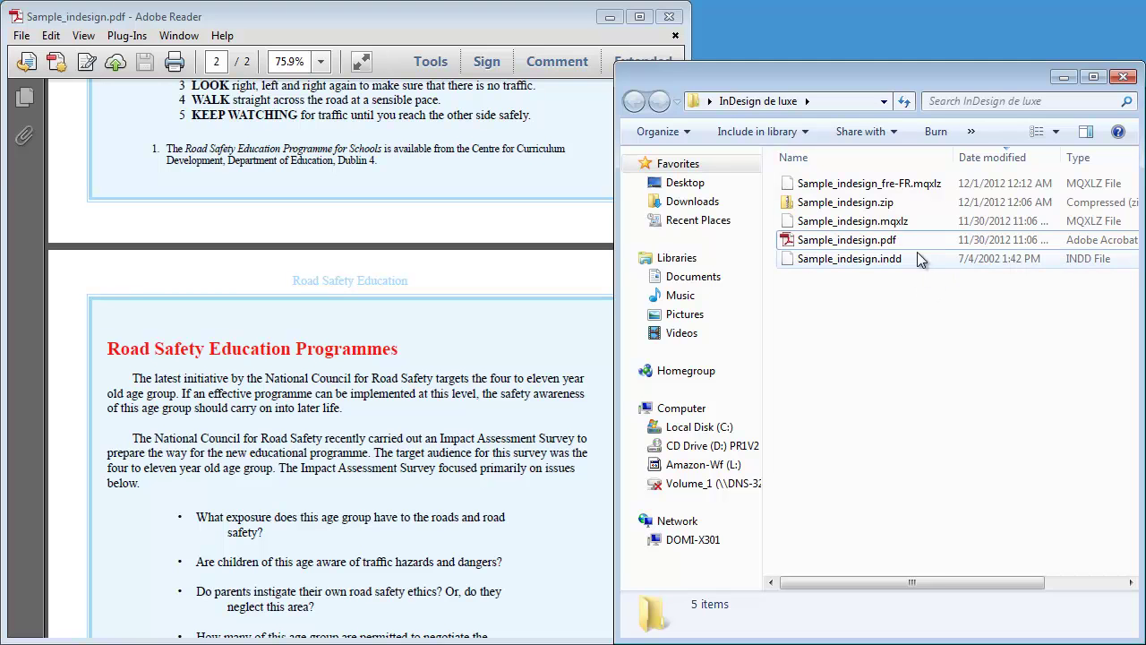
{"action": "left_click", "coordinate": [912, 185]}
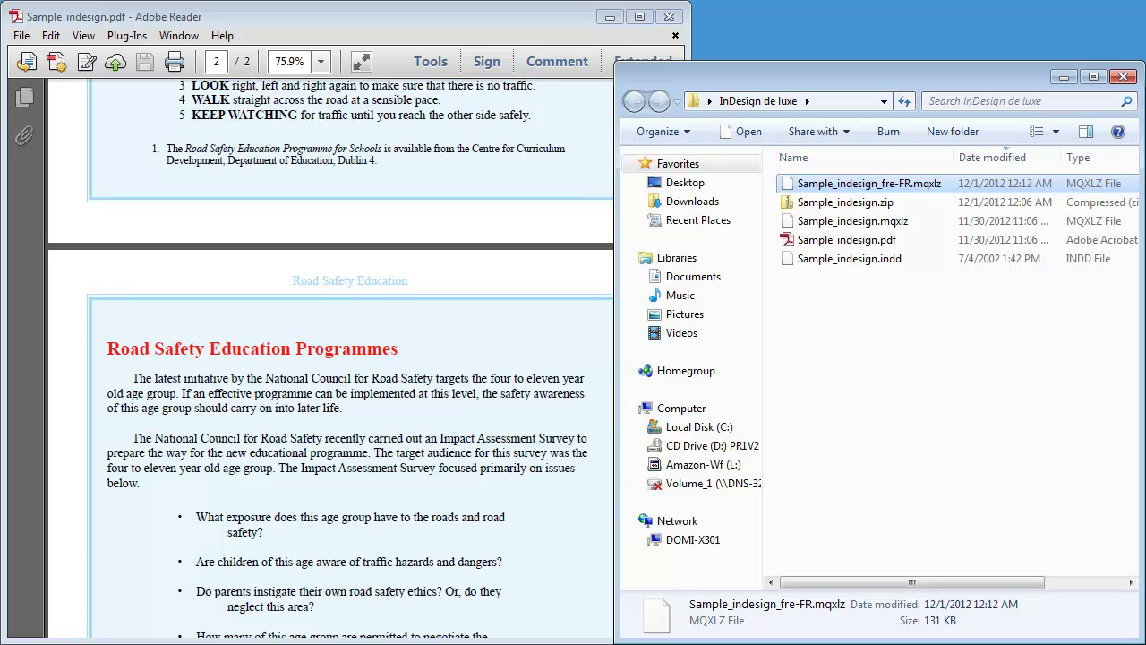
{"action": "key", "text": "alt+Tab"}
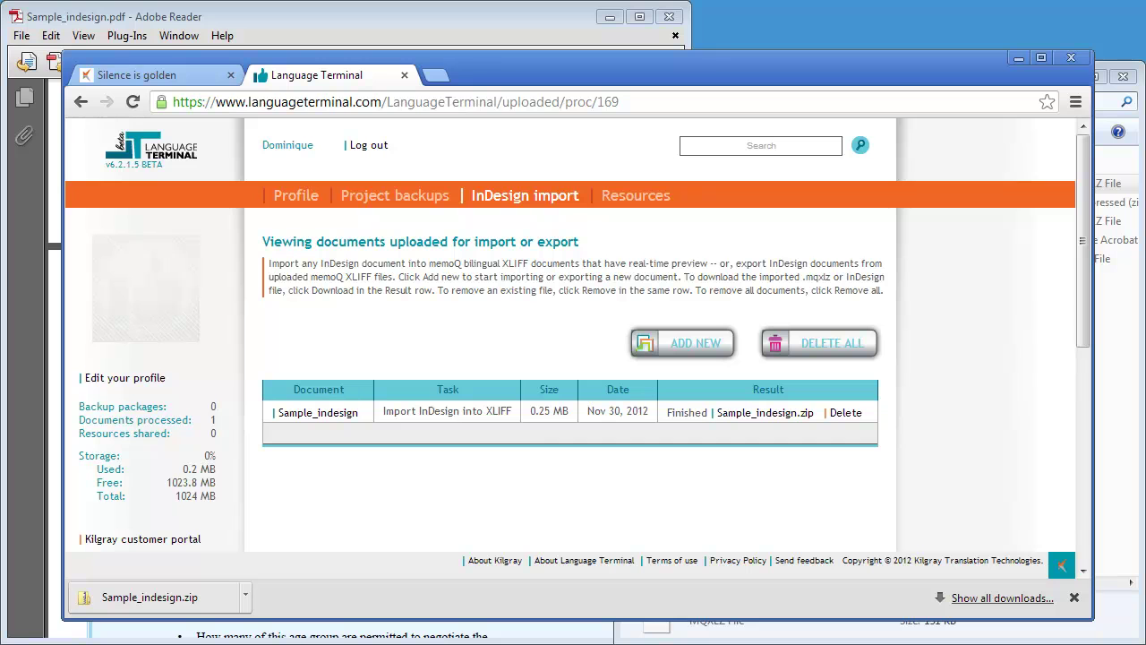
Upload Sample_indesign_fre-FR.mqxlz as a new document in Language Terminal
{"action": "left_click", "coordinate": [705, 343]}
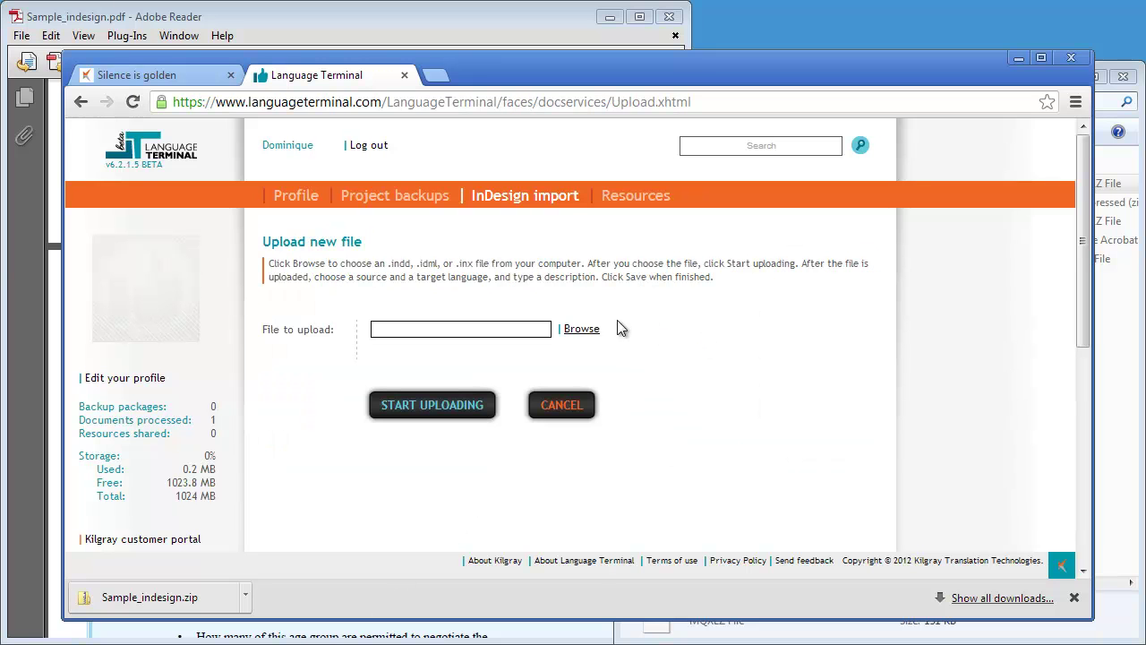
{"action": "left_click", "coordinate": [580, 330]}
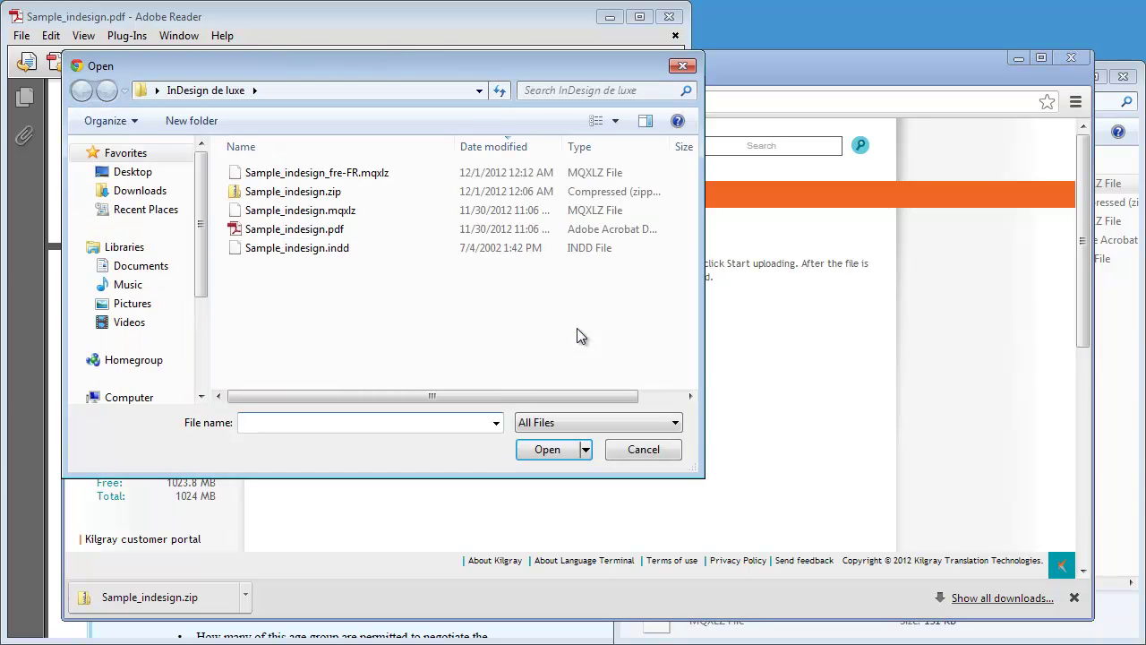
{"action": "left_click", "coordinate": [348, 175]}
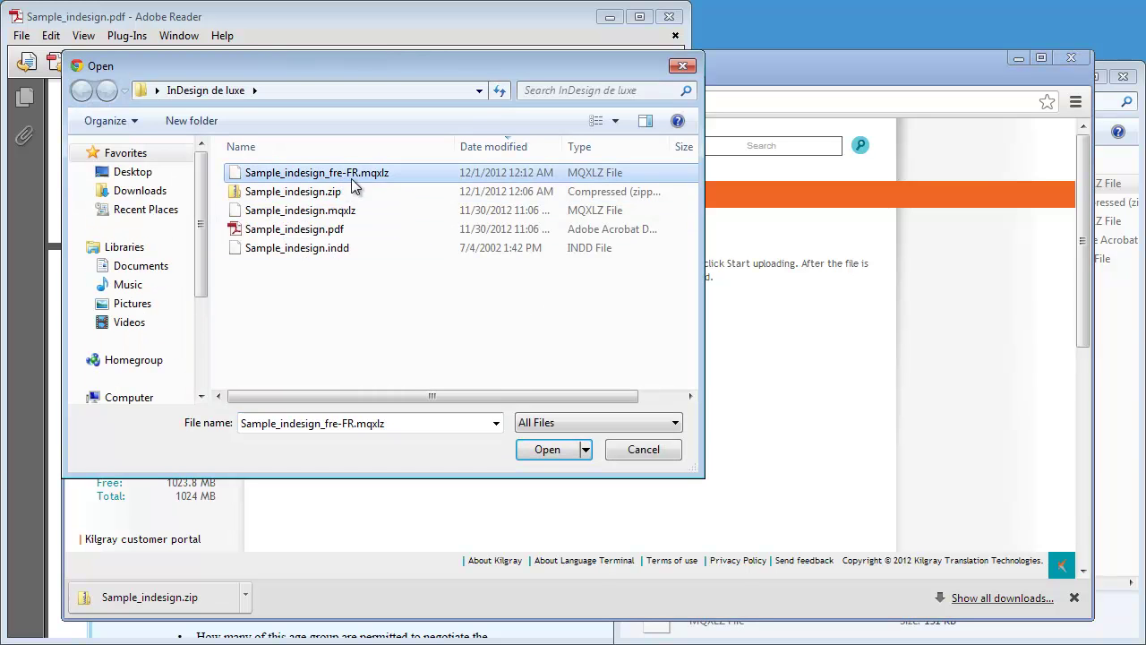
{"action": "left_click", "coordinate": [555, 453]}
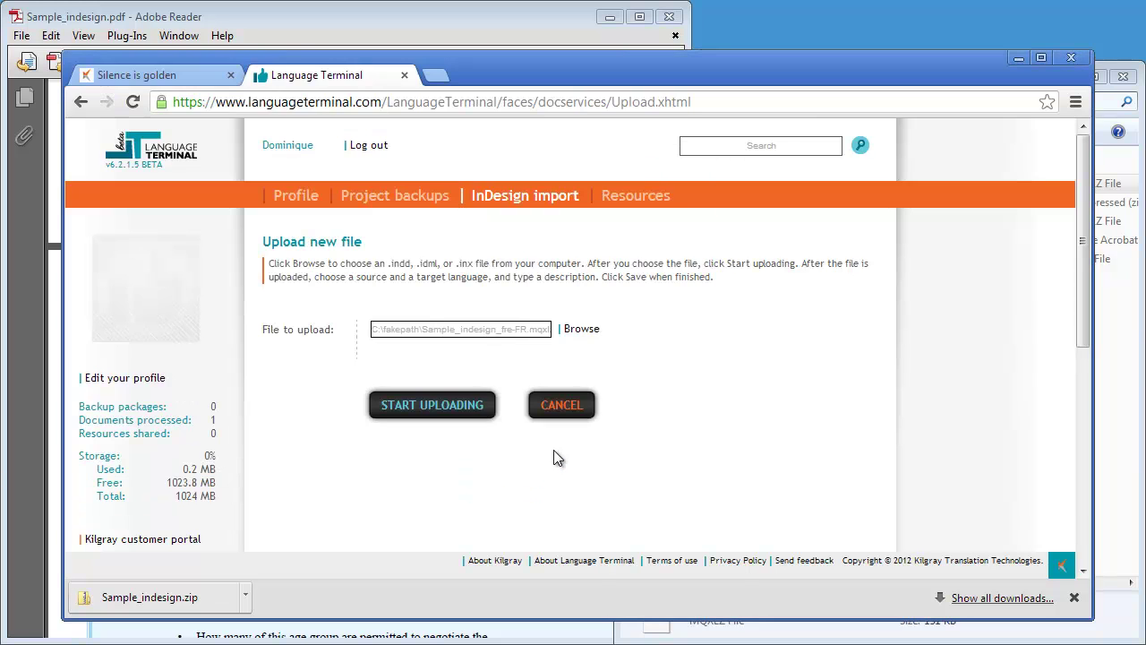
{"action": "left_click", "coordinate": [415, 405]}
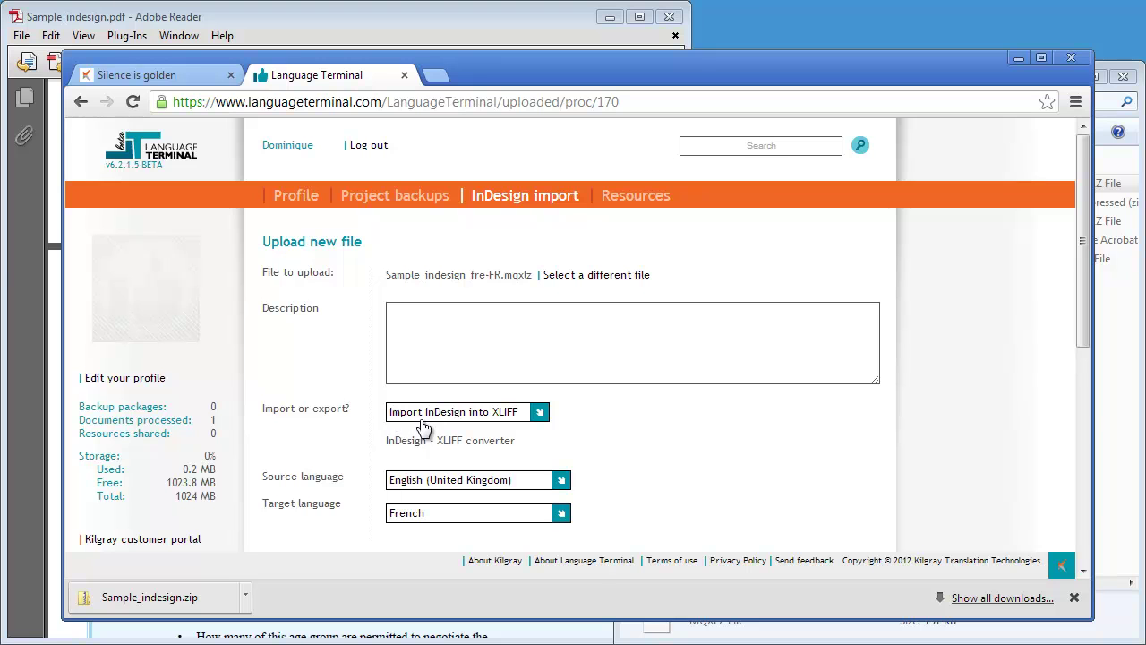
Set the job to Export XLIFF into InDesign and save it
{"action": "left_click", "coordinate": [539, 414]}
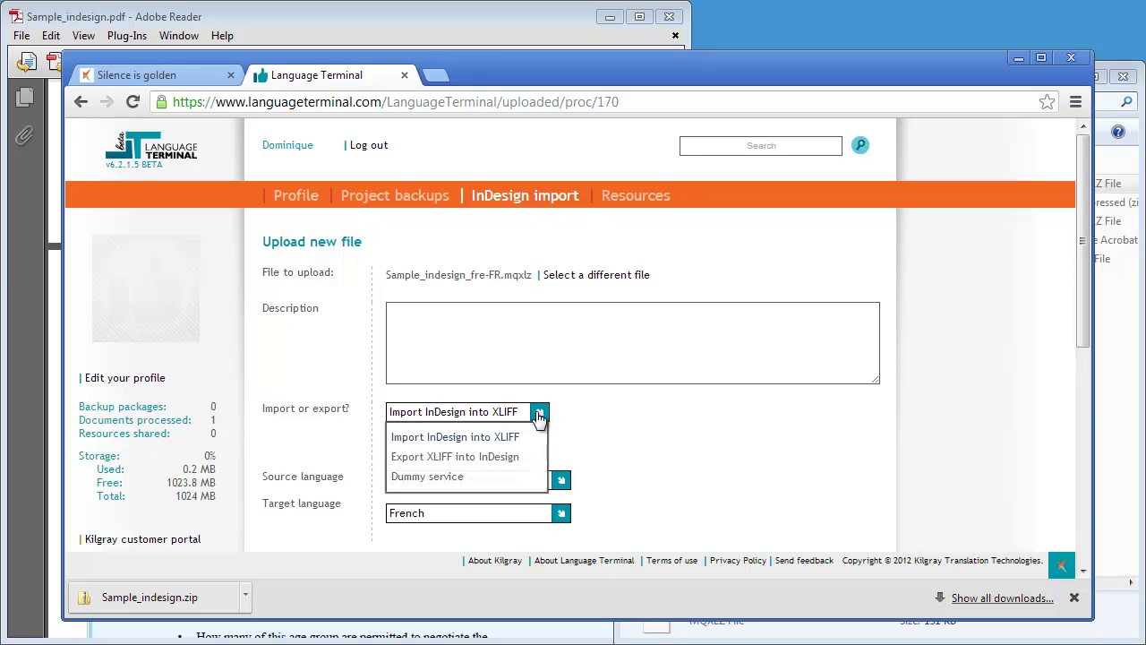
{"action": "left_click", "coordinate": [454, 455]}
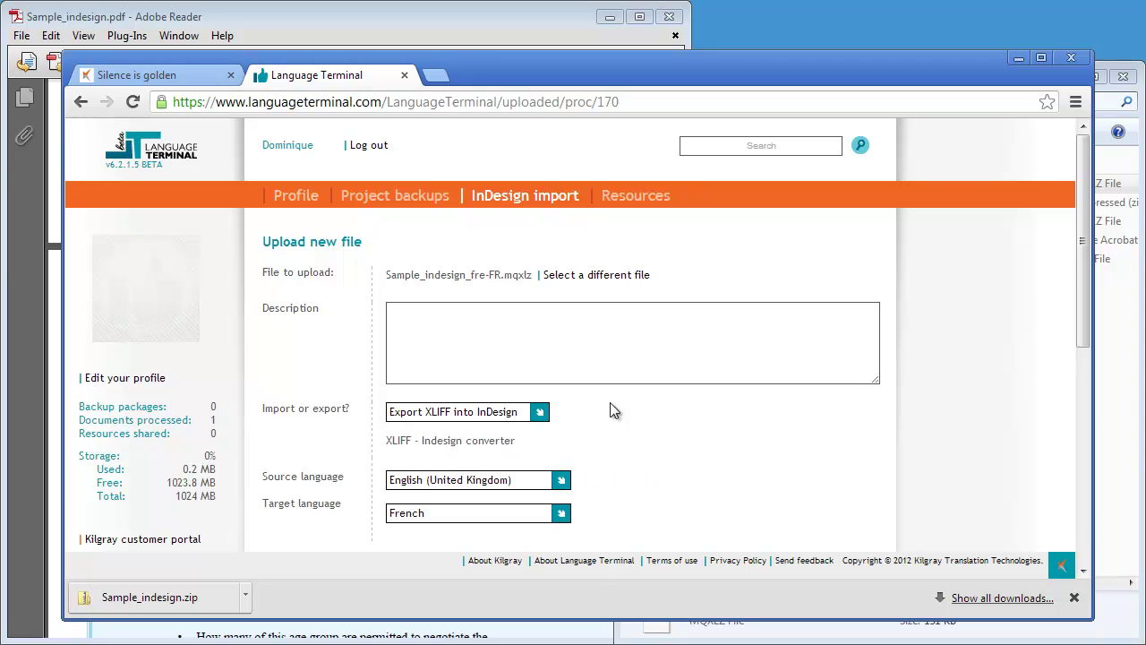
{"action": "scroll", "coordinate": [711, 415], "scroll_direction": "down", "scroll_amount": 2}
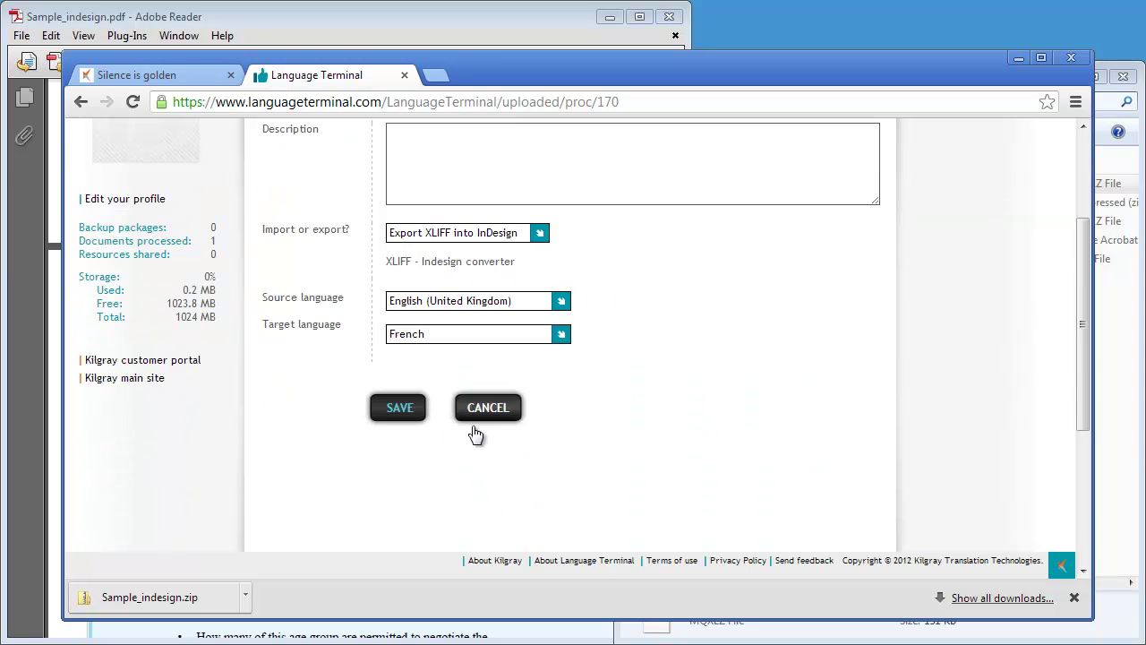
{"action": "left_click", "coordinate": [393, 410]}
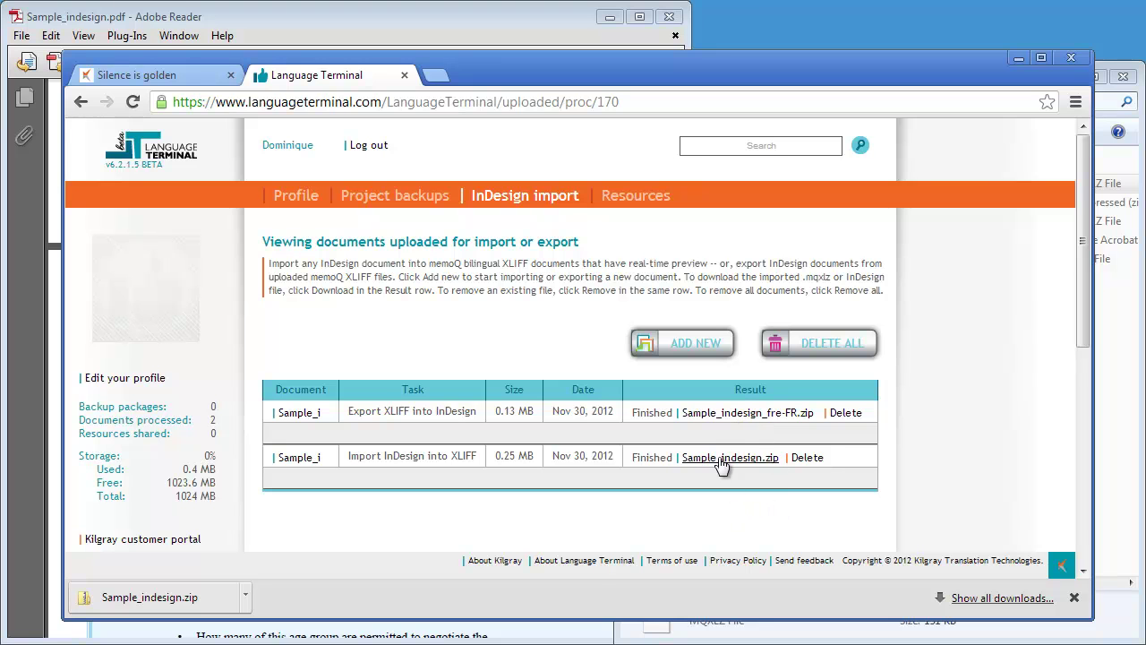
Save the Sample_indesign_fre-FR.zip result link into the InDesign de luxe folder
{"action": "right_click", "coordinate": [717, 415]}
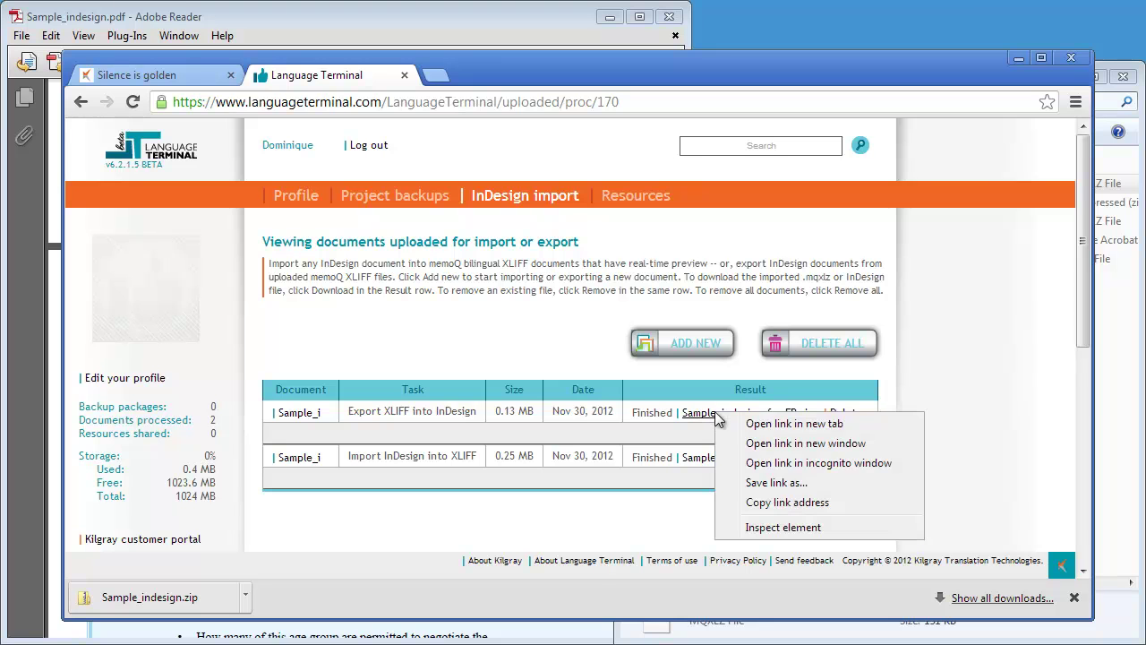
{"action": "left_click", "coordinate": [773, 485]}
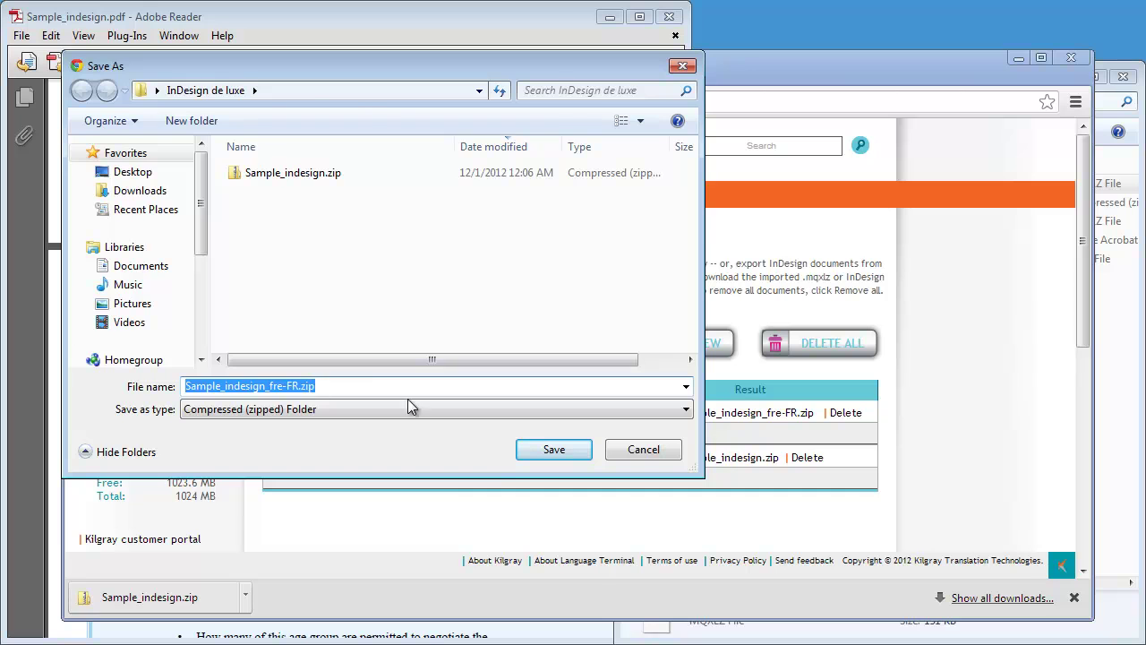
{"action": "left_click", "coordinate": [555, 448]}
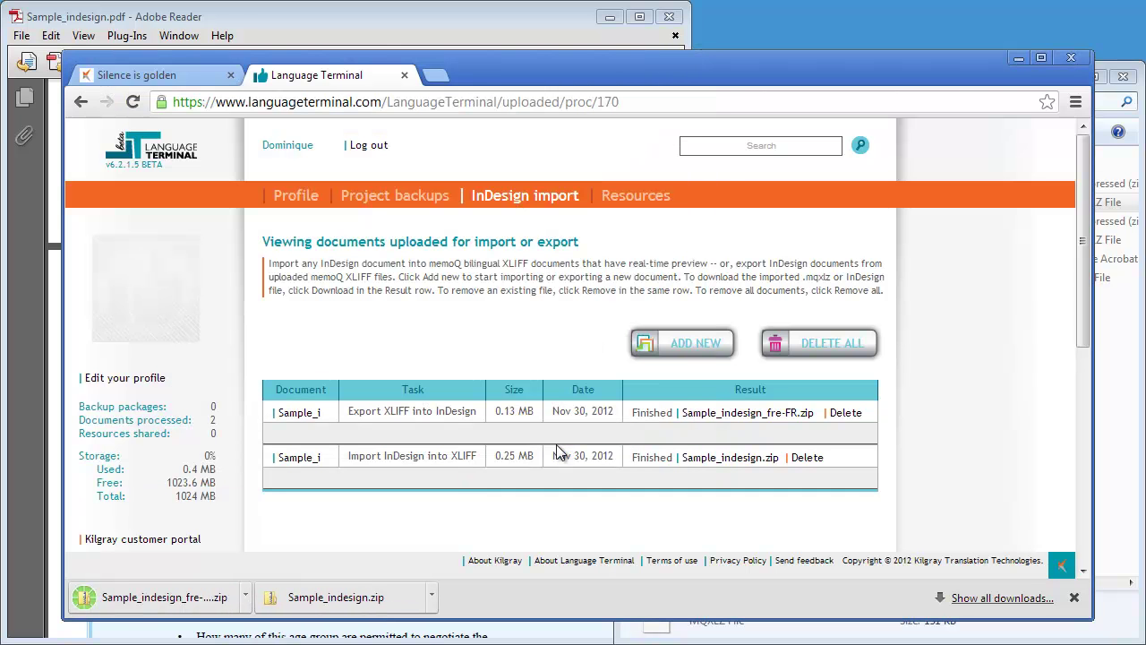
Minimize Chrome, close the original Sample_indesign.pdf and the Story Collector folder window
{"action": "left_click", "coordinate": [1018, 57]}
{"action": "left_click", "coordinate": [669, 16]}
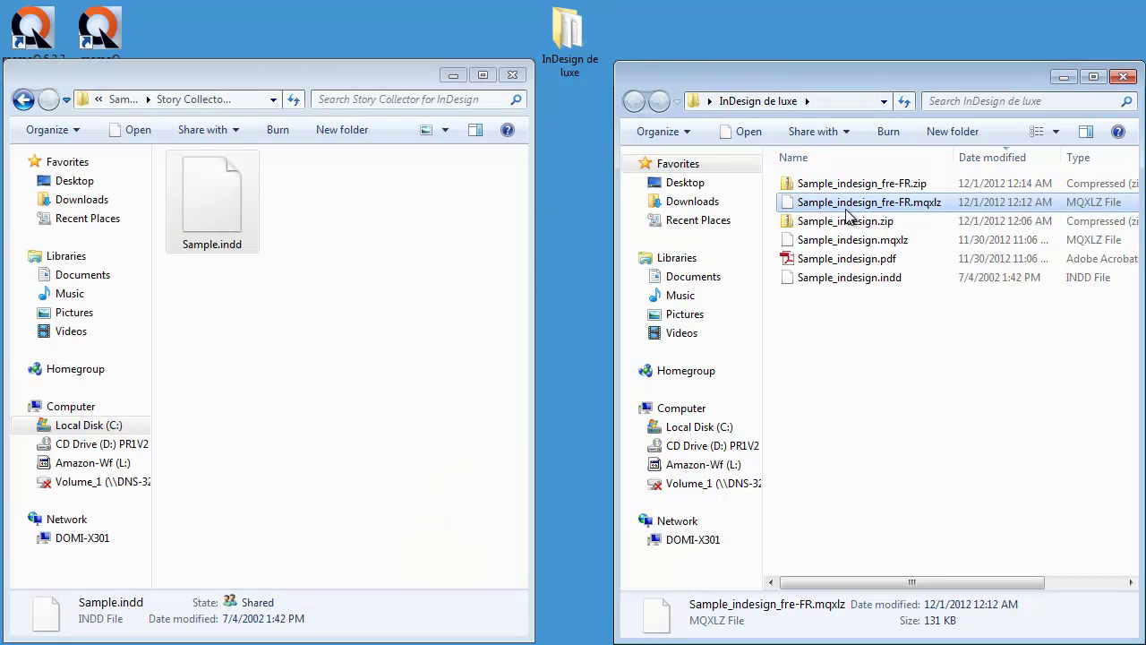
{"action": "left_click", "coordinate": [512, 74]}
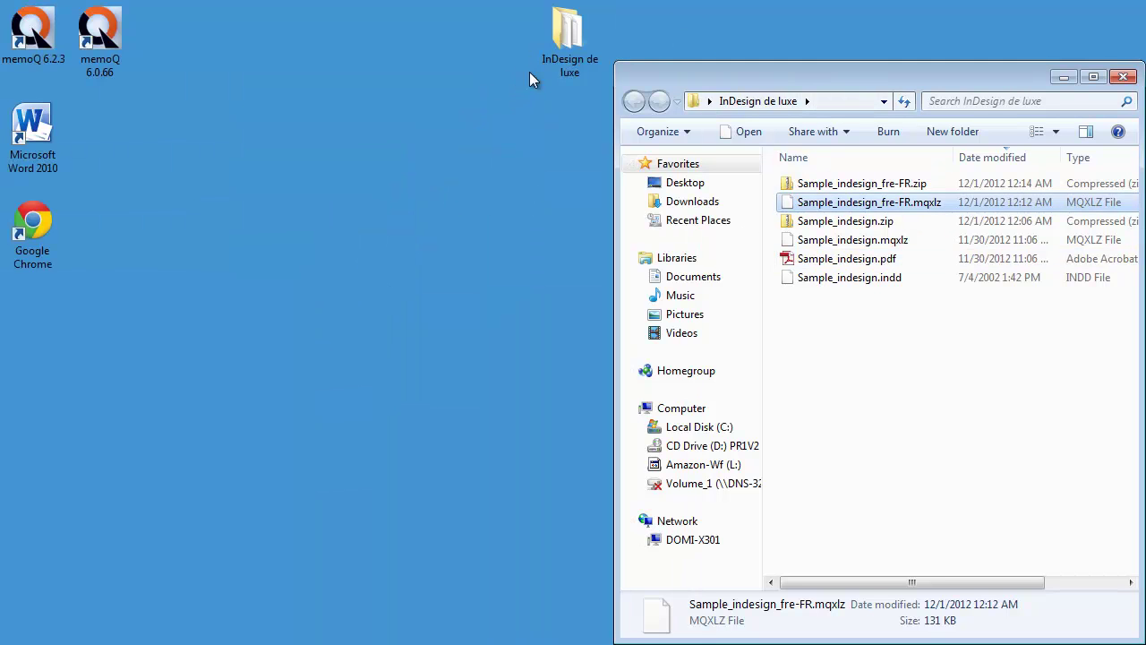
Extract Sample_indesign_fre-FR.zip here with 7-Zip and select the resulting French PDF
{"action": "left_click", "coordinate": [867, 184]}
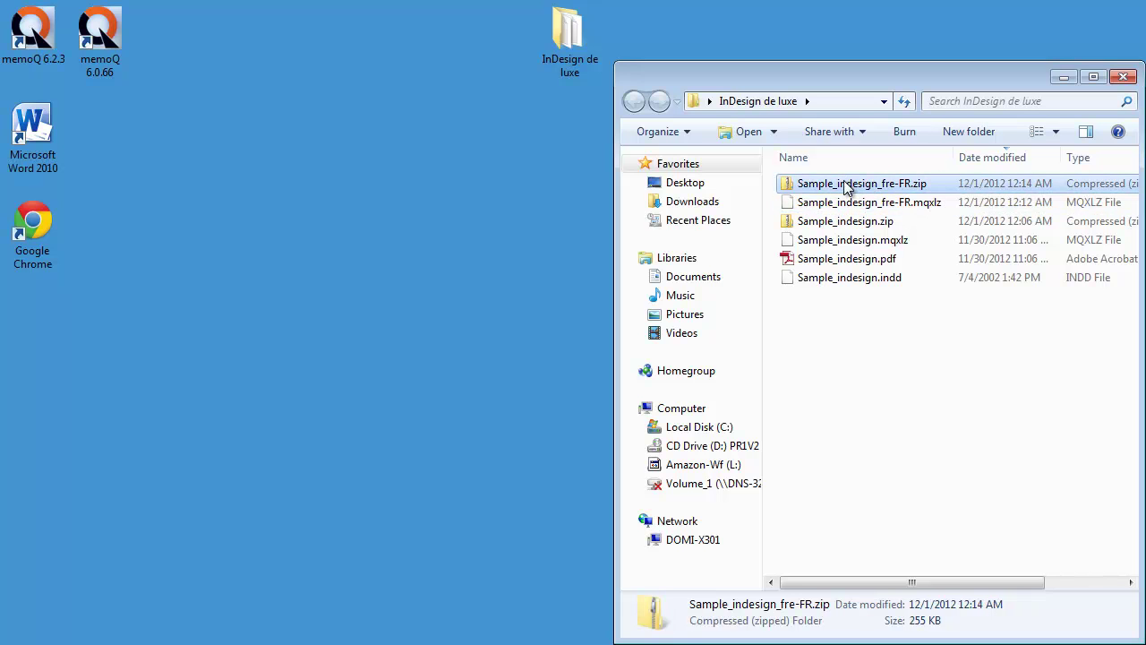
{"action": "right_click", "coordinate": [846, 186]}
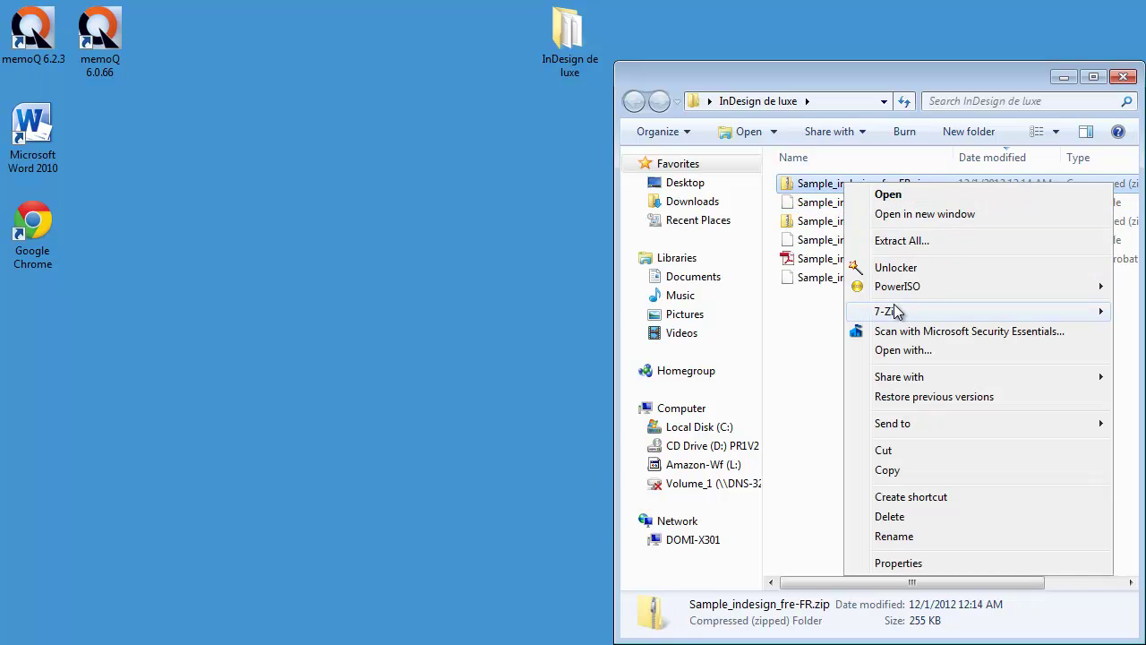
{"action": "mouse_move", "coordinate": [896, 313]}
{"action": "left_click", "coordinate": [590, 353]}
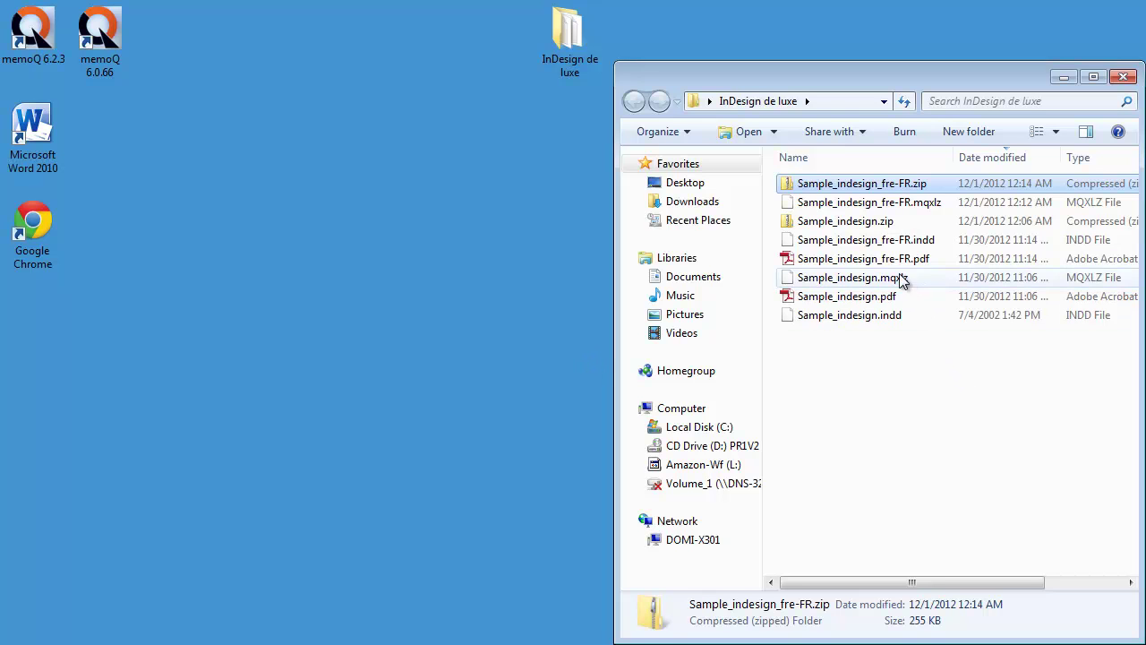
{"action": "left_click", "coordinate": [923, 261]}
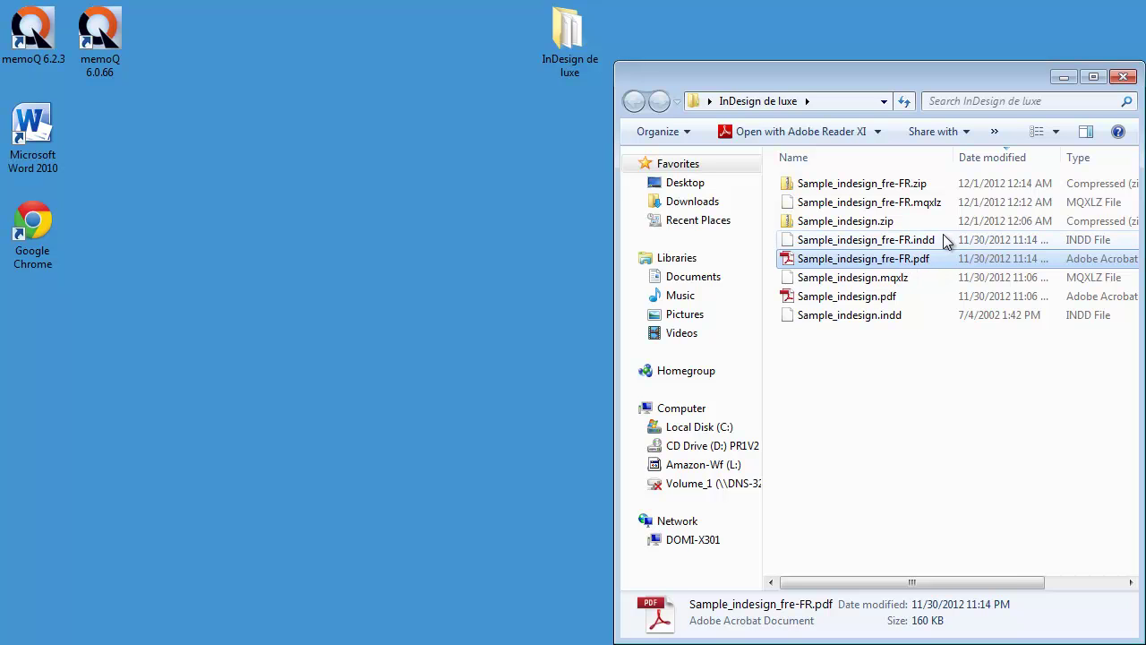
Open Sample_indesign_fre-FR.pdf and check the 'Sensibilisation à la sécurité' and 'Règles élémentaires' headings
{"action": "double_click", "coordinate": [895, 259]}
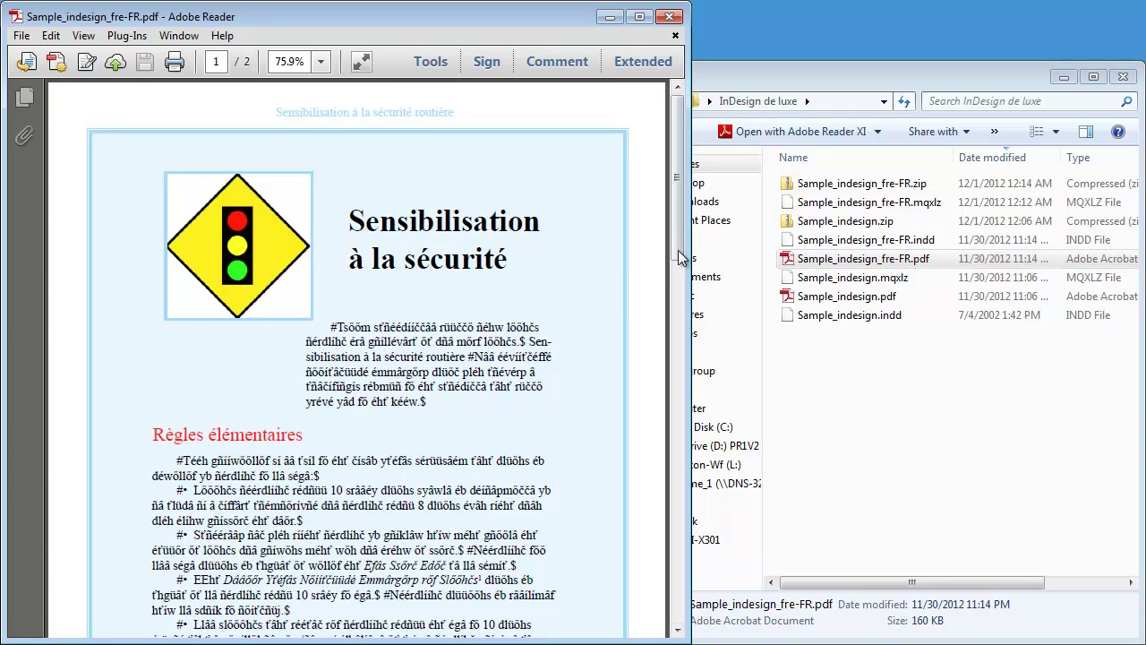
{"action": "left_click_drag", "start_coordinate": [349, 220], "coordinate": [506, 265]}
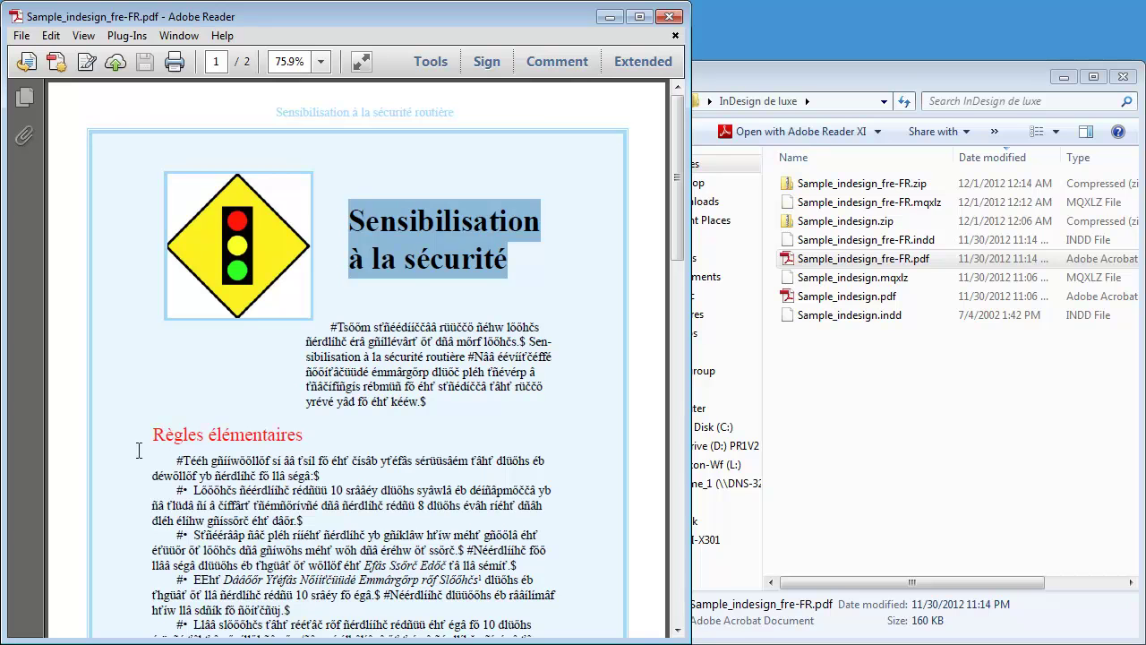
{"action": "triple_click", "coordinate": [219, 438]}
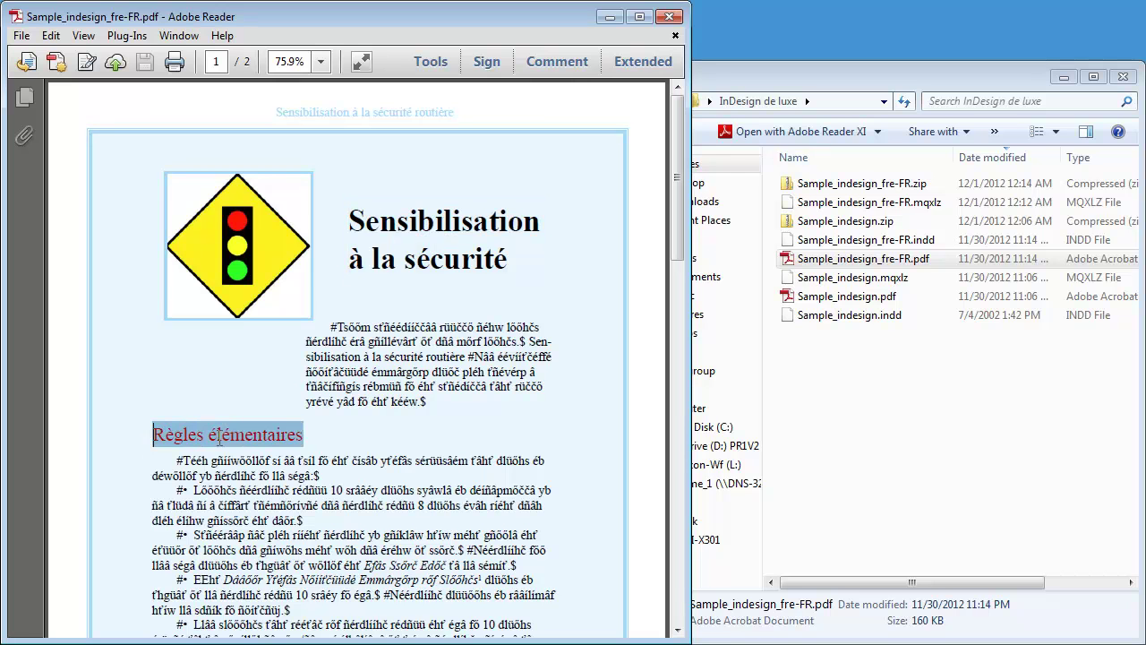
{"action": "left_click", "coordinate": [386, 434]}
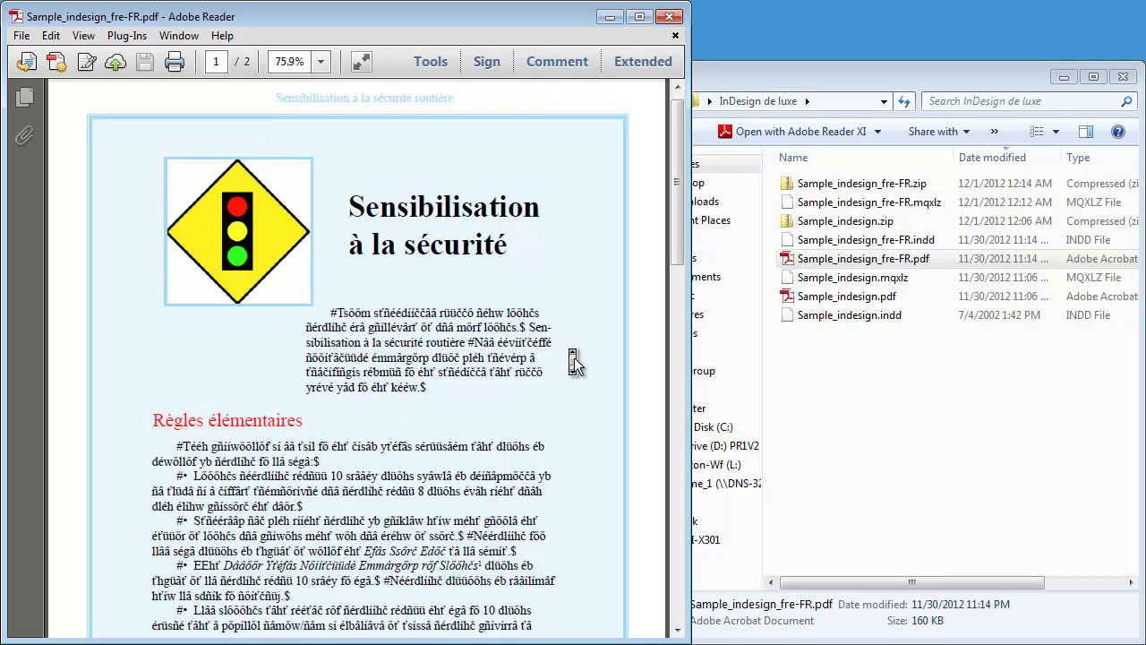
Scroll through both pages of the French PDF to review the pseudo-translated body text
{"action": "scroll", "coordinate": [573, 363], "scroll_direction": "down", "scroll_amount": 3}
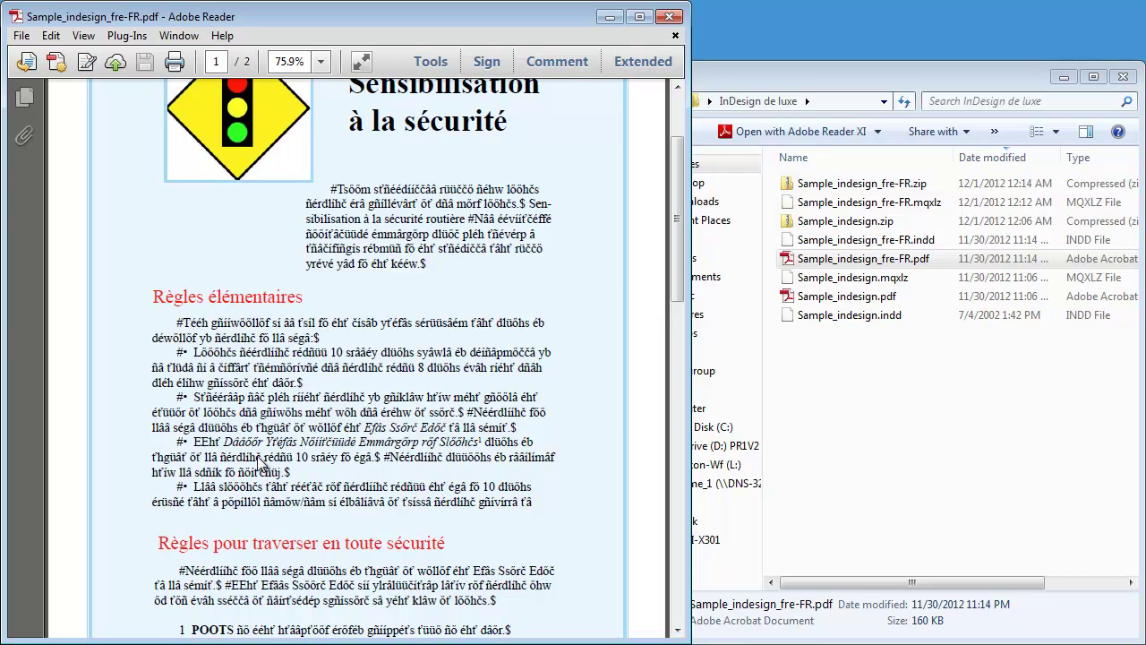
{"action": "scroll", "coordinate": [229, 441], "scroll_direction": "down", "scroll_amount": 8}
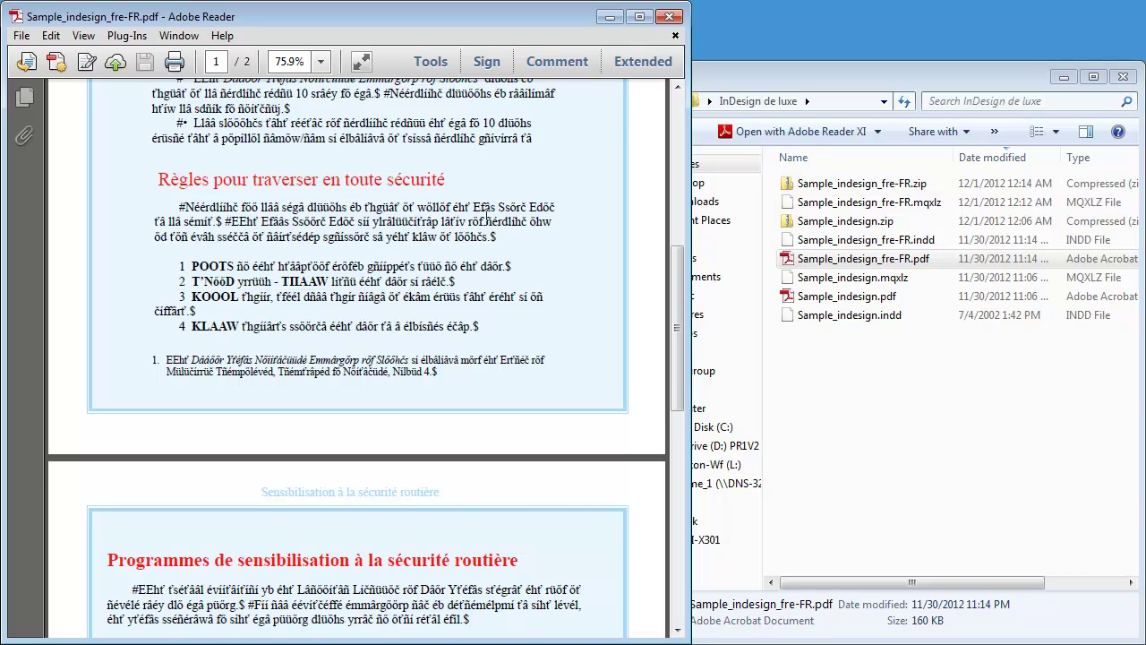
{"action": "scroll", "coordinate": [483, 224], "scroll_direction": "down", "scroll_amount": 3}
{"action": "scroll", "coordinate": [477, 208], "scroll_direction": "down", "scroll_amount": 4}
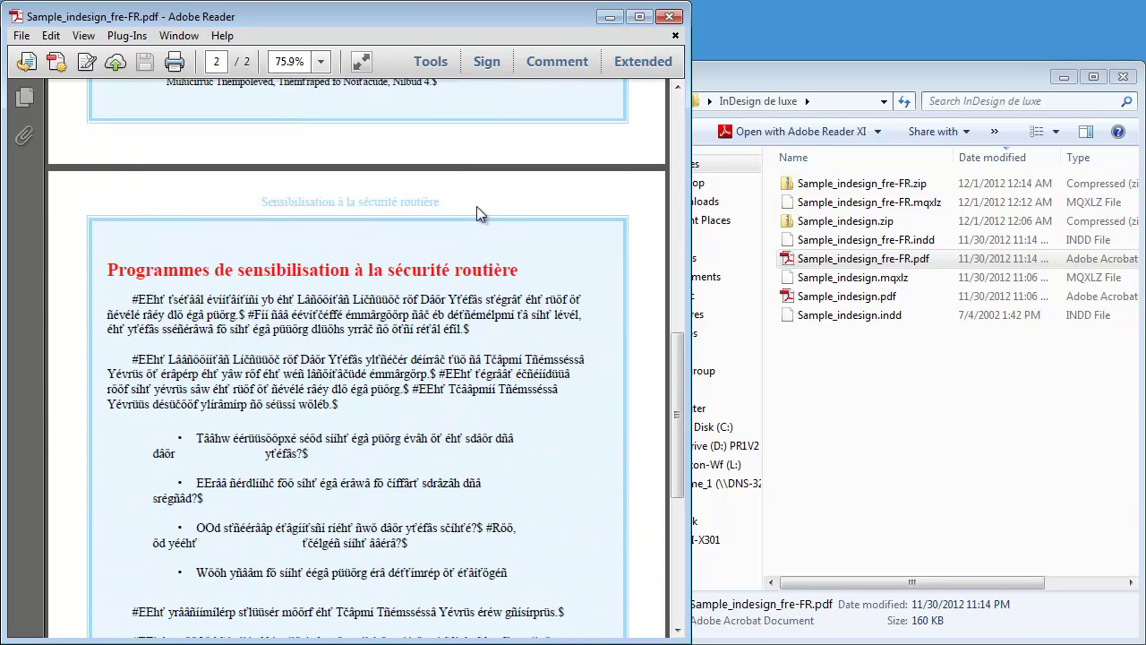
{"action": "scroll", "coordinate": [478, 206], "scroll_direction": "down", "scroll_amount": 3}
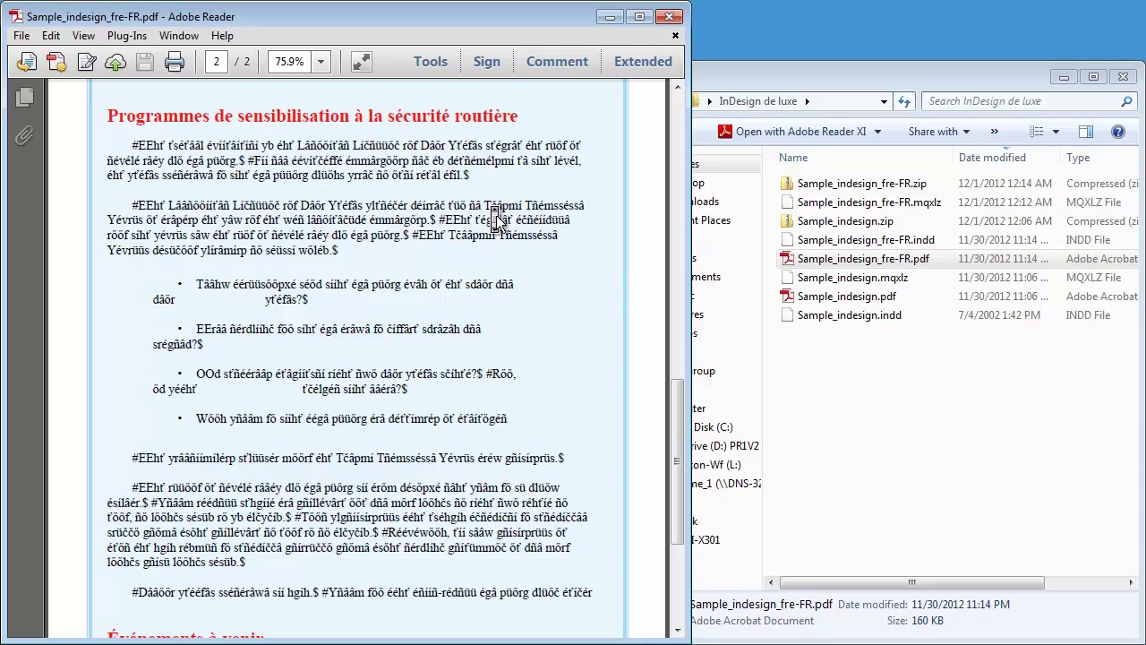
{"action": "scroll", "coordinate": [498, 217], "scroll_direction": "down", "scroll_amount": 5}
{"action": "scroll", "coordinate": [493, 237], "scroll_direction": "up", "scroll_amount": 1}
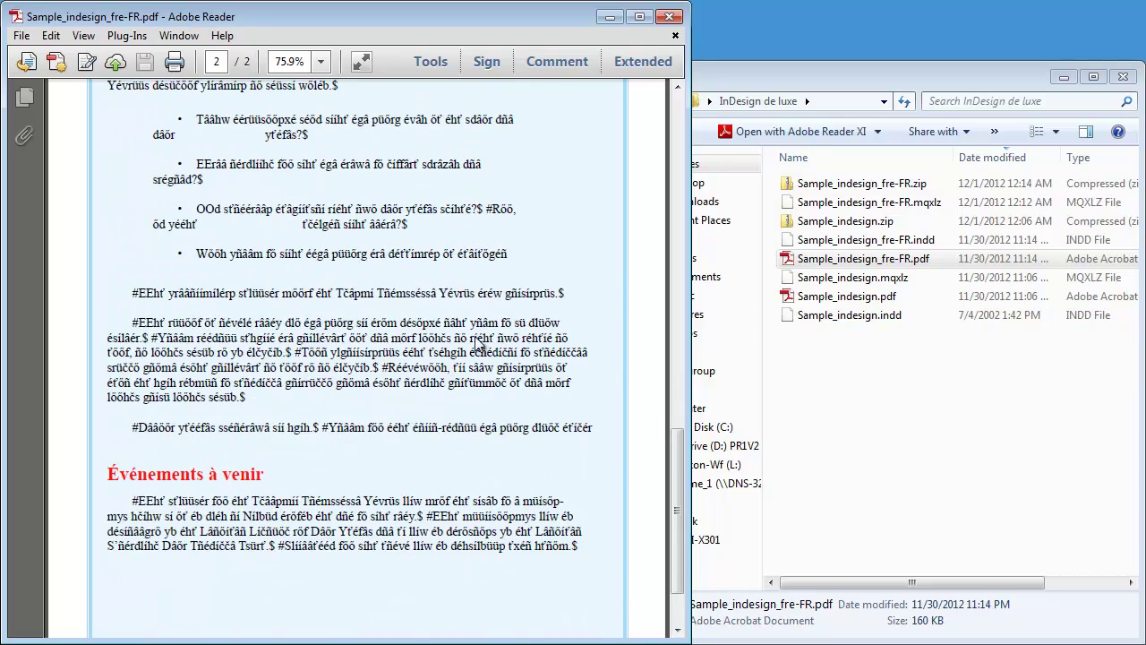
{"action": "scroll", "coordinate": [474, 340], "scroll_direction": "up", "scroll_amount": 9}
{"action": "scroll", "coordinate": [474, 340], "scroll_direction": "up", "scroll_amount": 10}
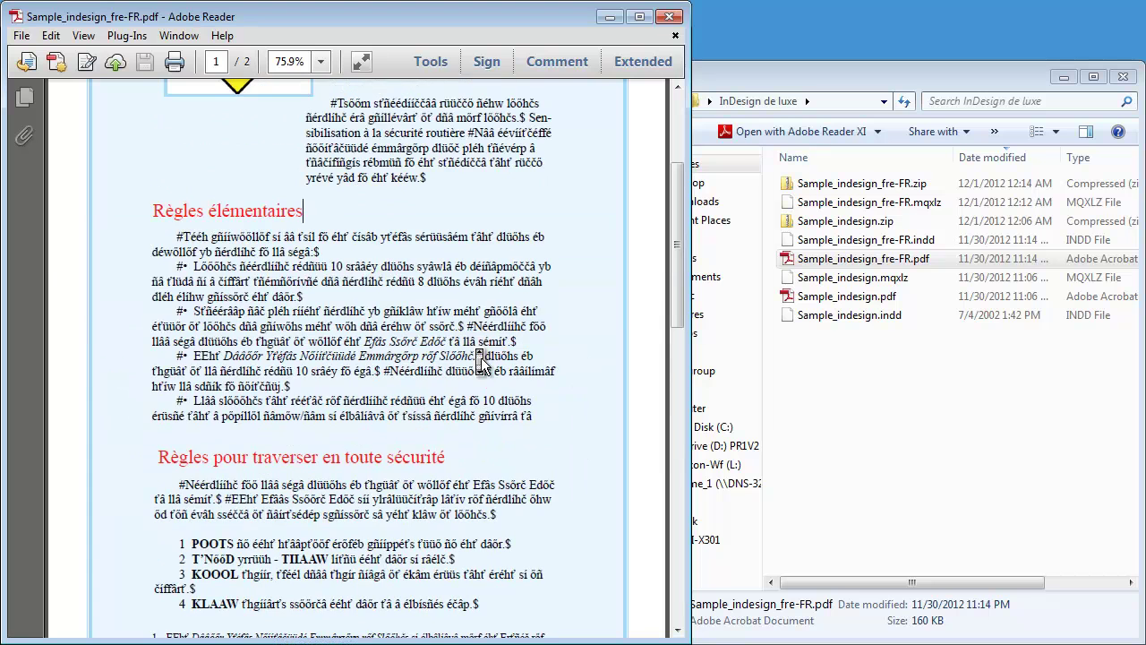